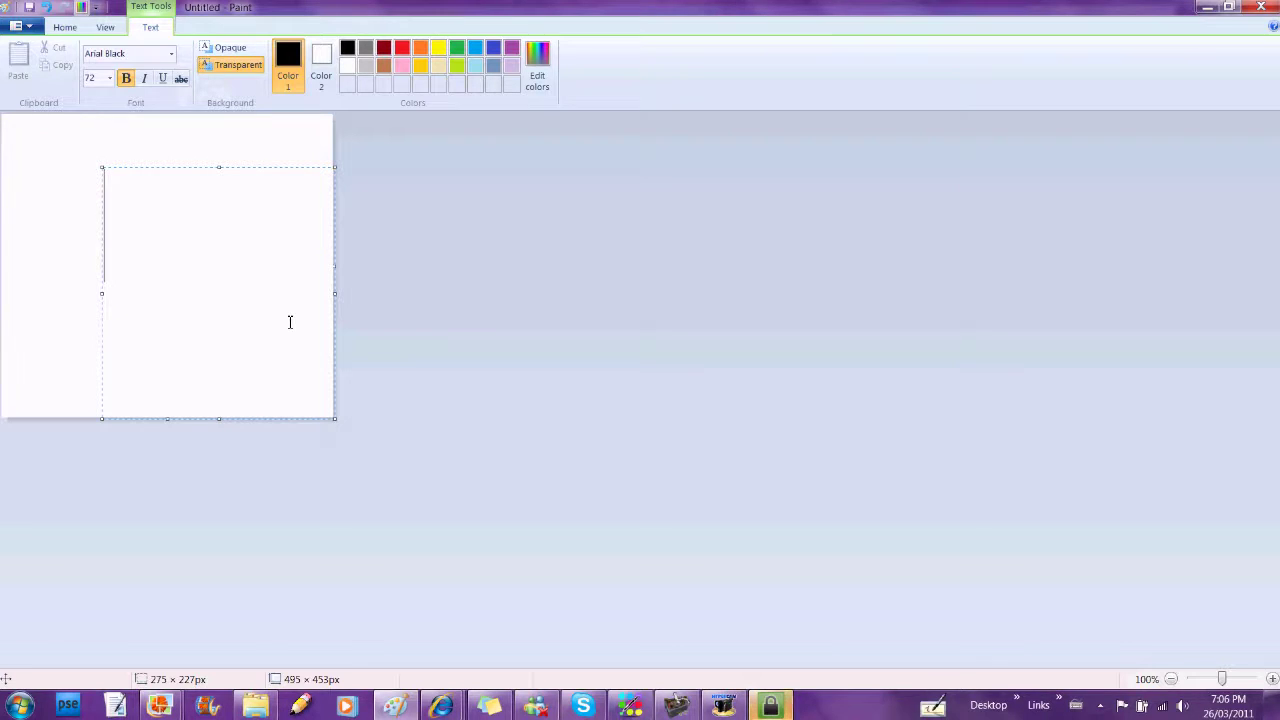
Step: Set the text size to 14 and write "lol...so i couldn't record for a while but...i can now...lol" in the text box
click(109, 78)
click(94, 166)
text(lol...so i couldn't record for)
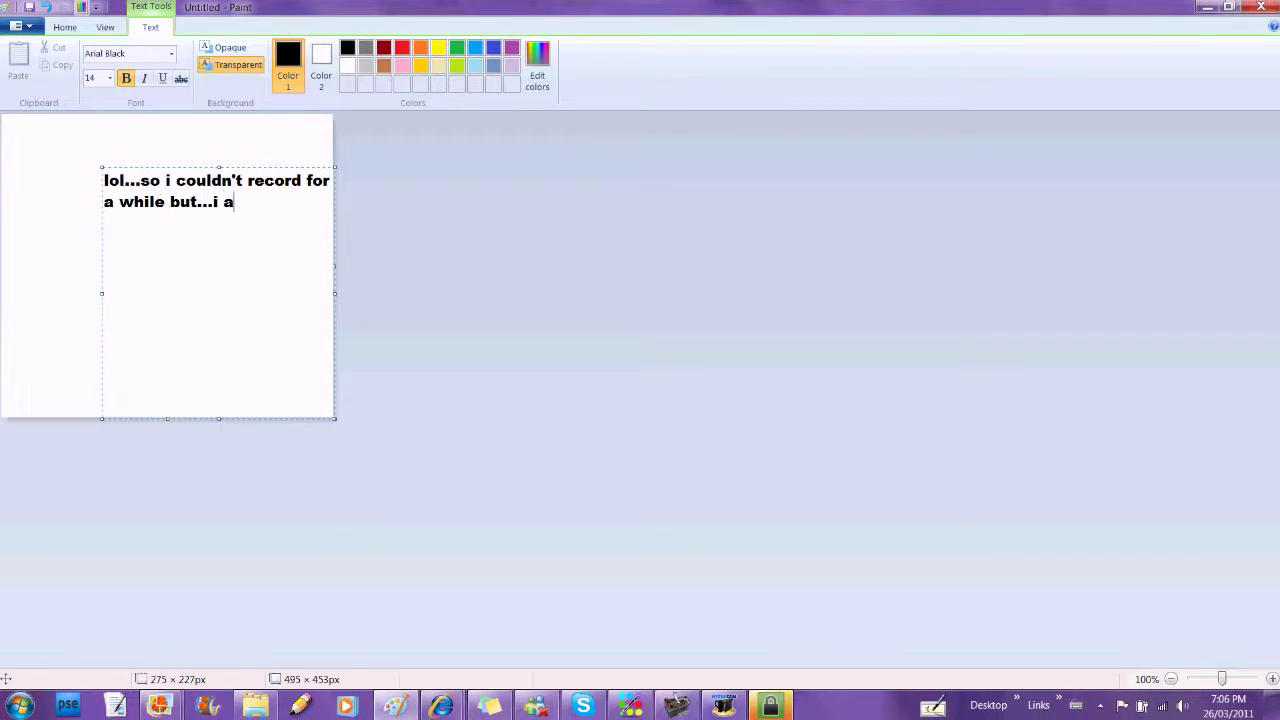
key(BackSpace)
key(BackSpace)
key(BackSpace)
key(BackSpace)
key(BackSpace)
text(can now...lol)
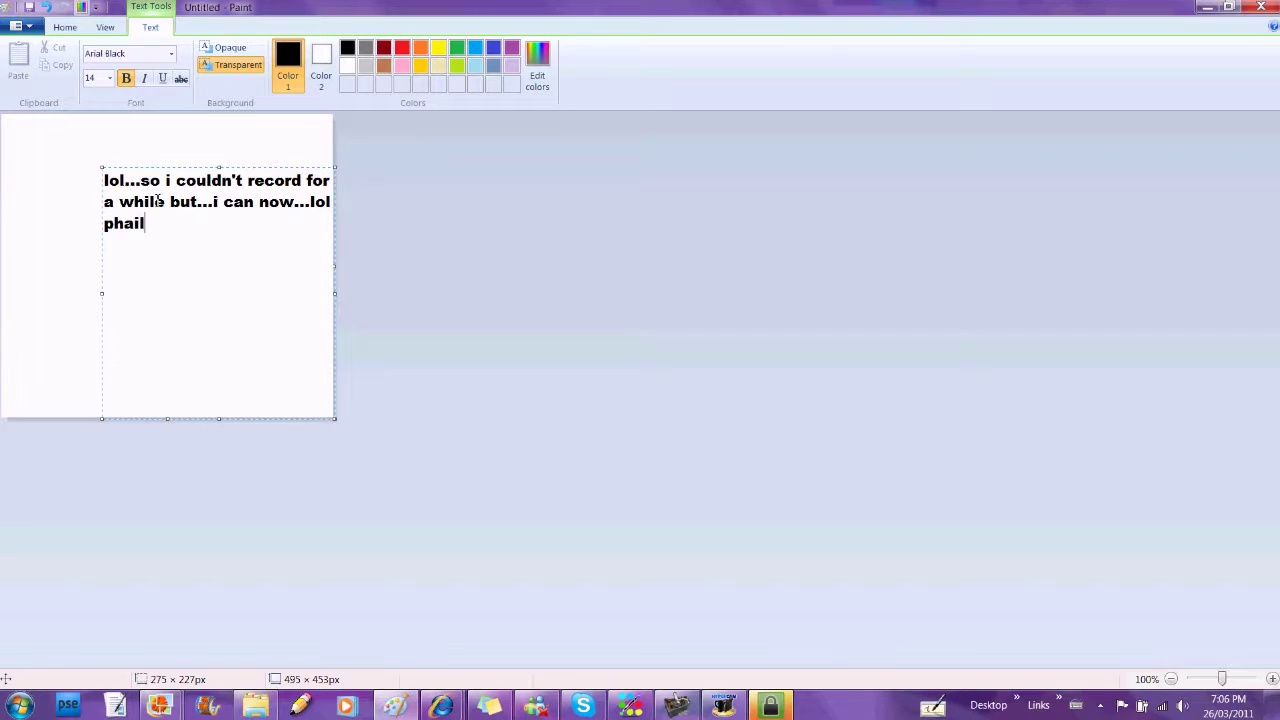
Step: Replace the text box's wording with "here yas go's...random drawing on mspaint"
key(BackSpace)
key(BackSpace)
key(BackSpace)
key(BackSpace)
key(BackSpace)
key(BackSpace)
key(BackSpace)
key(BackSpace)
key(BackSpace)
key(BackSpace)
key(BackSpace)
key(BackSpace)
key(BackSpace)
key(BackSpace)
key(BackSpace)
key(BackSpace)
key(BackSpace)
key(BackSpace)
key(BackSpace)
key(BackSpace)
text(here yas)
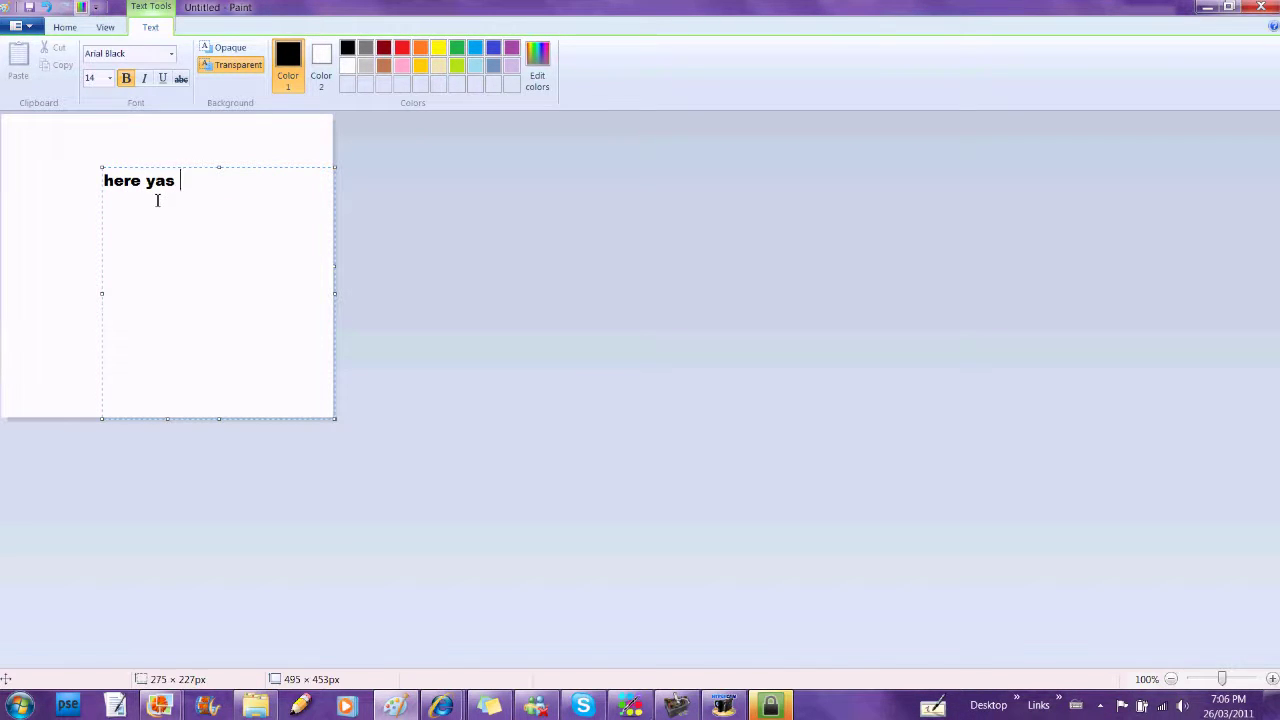
text( go's...random drawing on mspaint)
Step: Delete all of the text in the text box
key(BackSpace)
key(BackSpace)
key(BackSpace)
key(BackSpace)
key(BackSpace)
key(BackSpace)
key(BackSpace)
key(BackSpace)
key(BackSpace)
key(BackSpace)
key(BackSpace)
key(BackSpace)
key(BackSpace)
key(BackSpace)
key(BackSpace)
key(BackSpace)
key(BackSpace)
key(BackSpace)
key(BackSpace)
key(BackSpace)
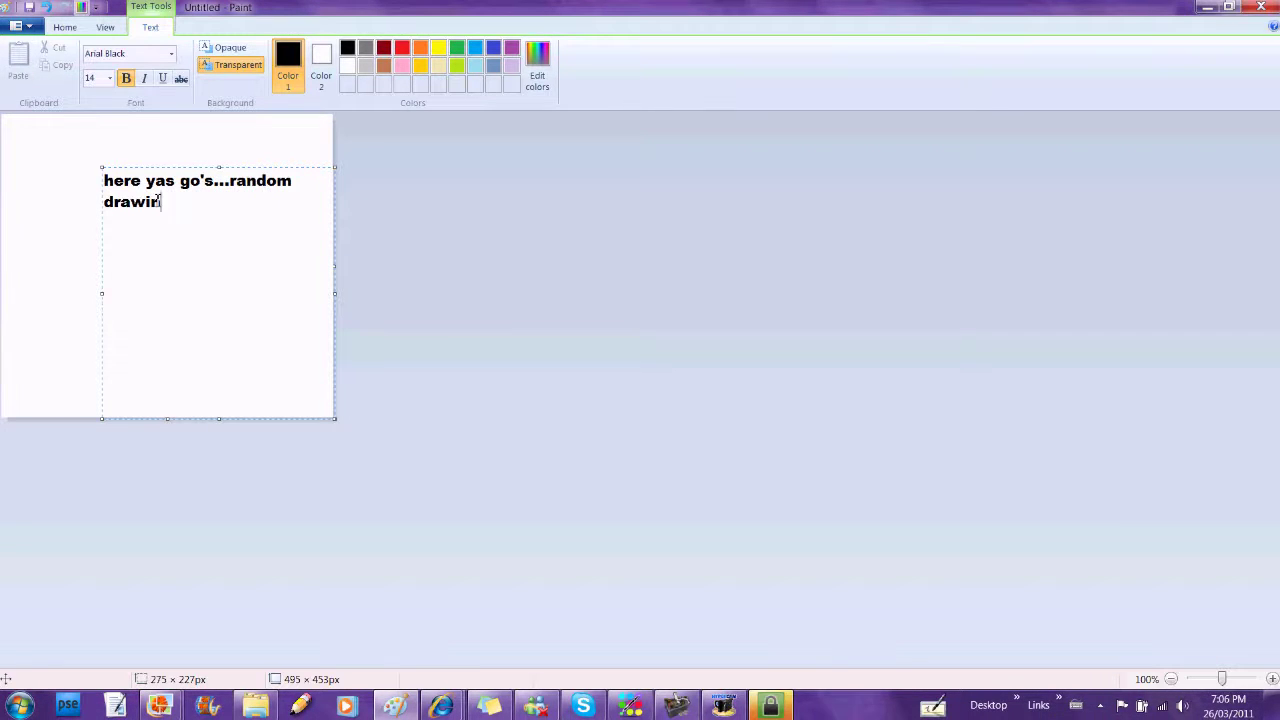
Step: Sketch overlapping construction circles for an animal's head and a rough muzzle with the Pencil in red at 200% zoom
click(66, 28)
click(185, 53)
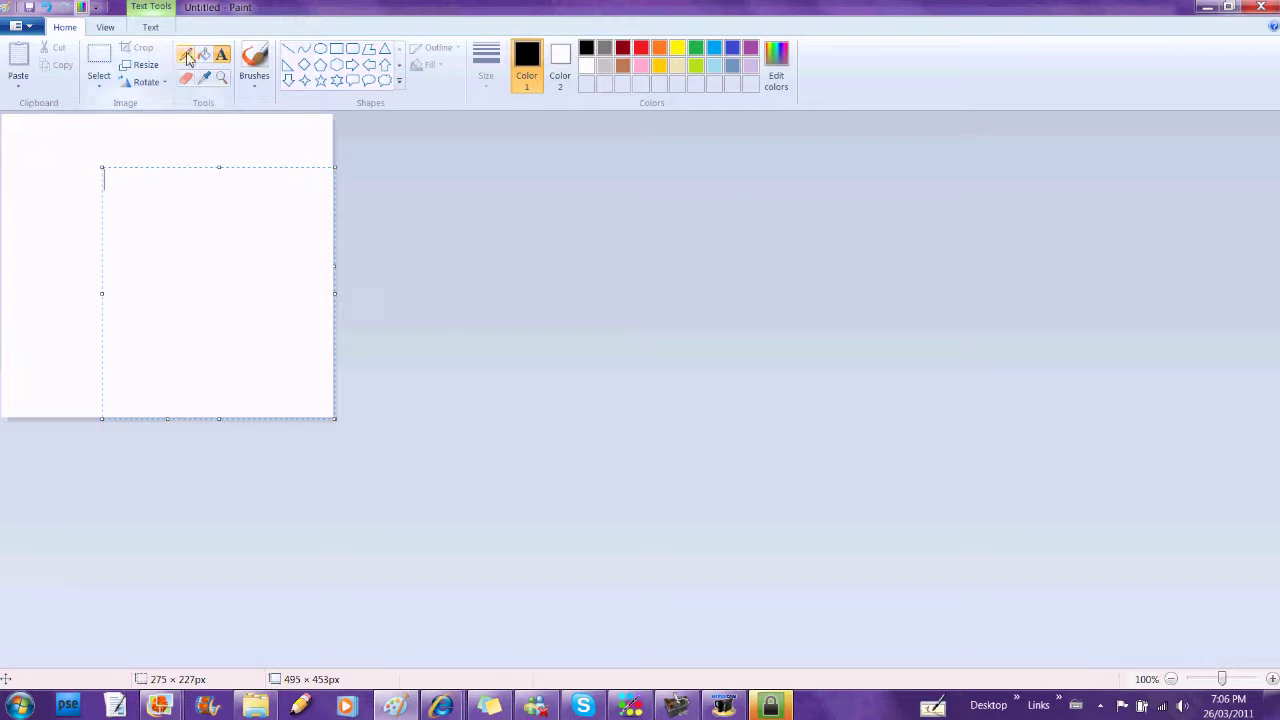
click(641, 47)
click(221, 77)
click(209, 242)
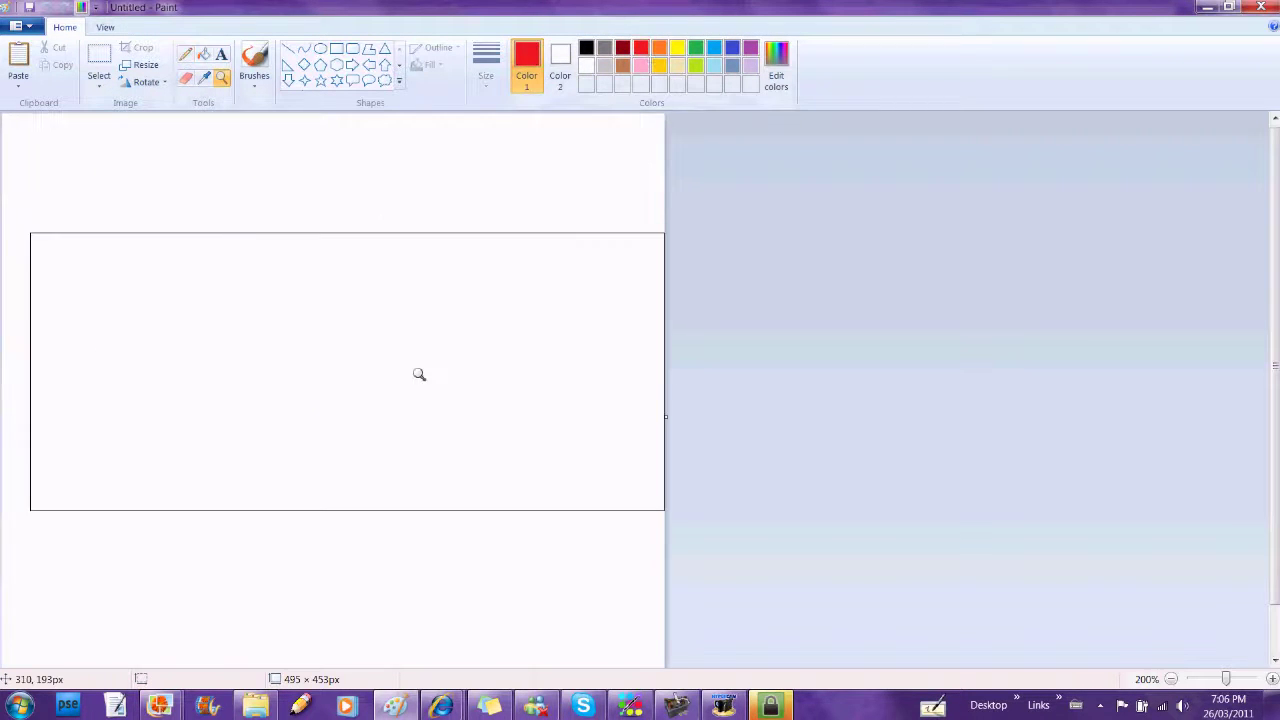
click(185, 53)
mouse_move(250, 245)
mouse_down()
mouse_move(289, 283)
mouse_move(189, 363)
mouse_move(322, 262)
mouse_move(240, 275)
mouse_move(202, 315)
mouse_move(190, 366)
mouse_move(118, 436)
mouse_move(106, 478)
mouse_move(168, 502)
mouse_move(263, 457)
mouse_up()
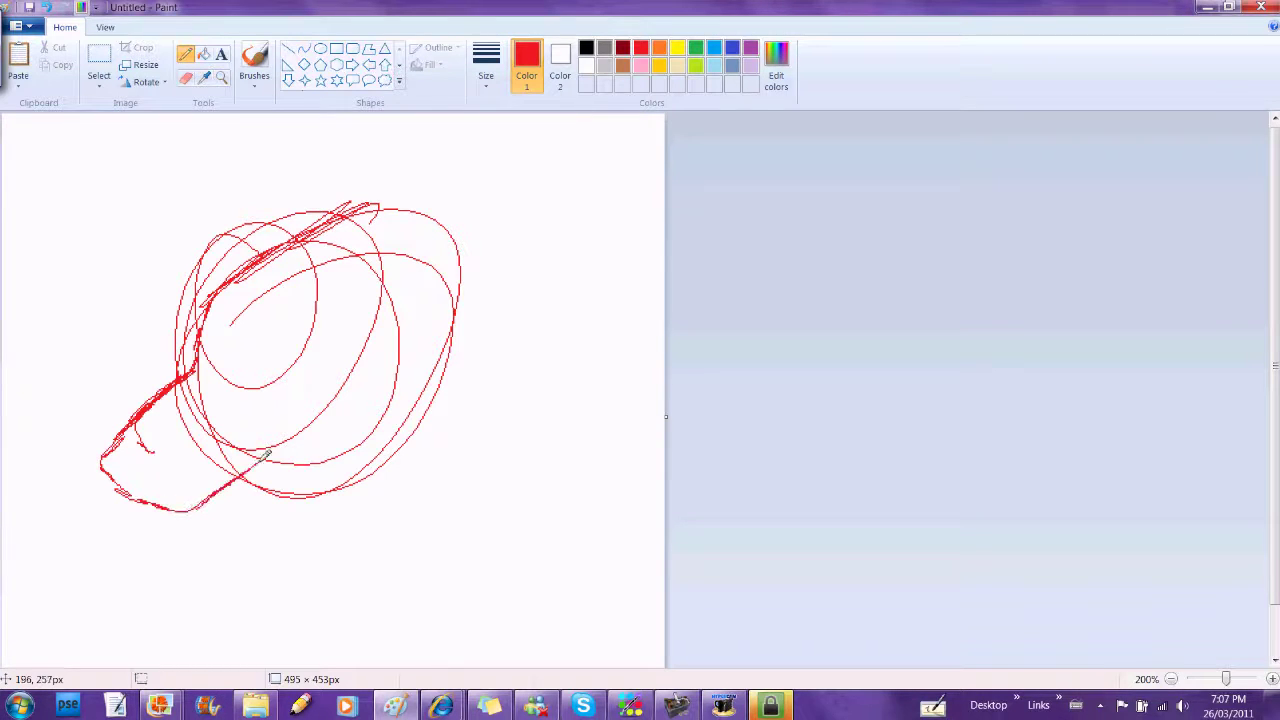
Step: Undo the last muzzle stroke and redraw a shorter muzzle with the lower jaw, pointed cheek and nose
key(ctrl+z)
mouse_move(197, 368)
mouse_down()
mouse_move(122, 448)
mouse_move(166, 494)
mouse_move(236, 495)
mouse_move(275, 473)
mouse_move(209, 507)
mouse_move(212, 526)
mouse_move(259, 527)
mouse_move(429, 477)
mouse_up()
mouse_move(438, 342)
mouse_down()
mouse_move(486, 451)
mouse_move(403, 455)
mouse_up()
mouse_move(133, 437)
mouse_down()
mouse_move(158, 473)
mouse_move(136, 439)
mouse_move(155, 423)
mouse_move(168, 439)
mouse_move(179, 487)
mouse_up()
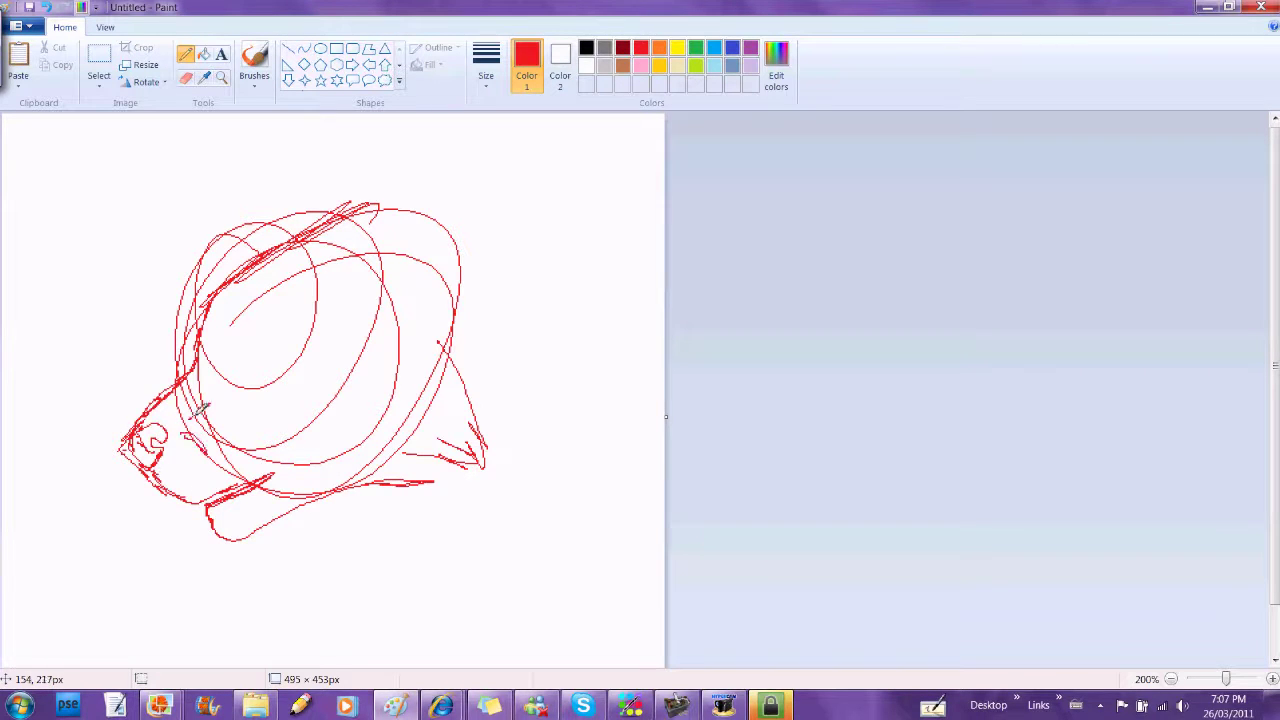
Step: Draw a first triangular eye on the head and adjust its placement with a free-form selection
drag(220, 360, 268, 370)
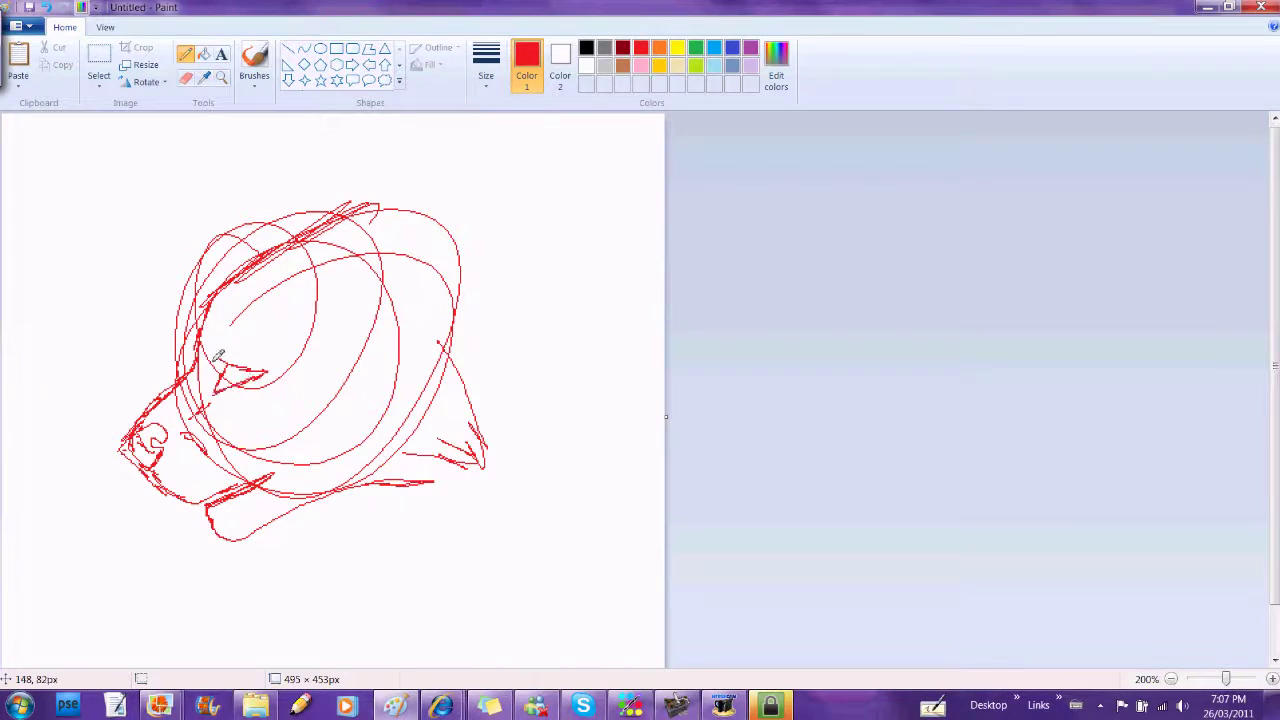
click(99, 86)
click(120, 137)
mouse_move(232, 352)
mouse_down()
mouse_move(225, 406)
mouse_move(279, 372)
mouse_move(300, 328)
mouse_move(275, 365)
mouse_up()
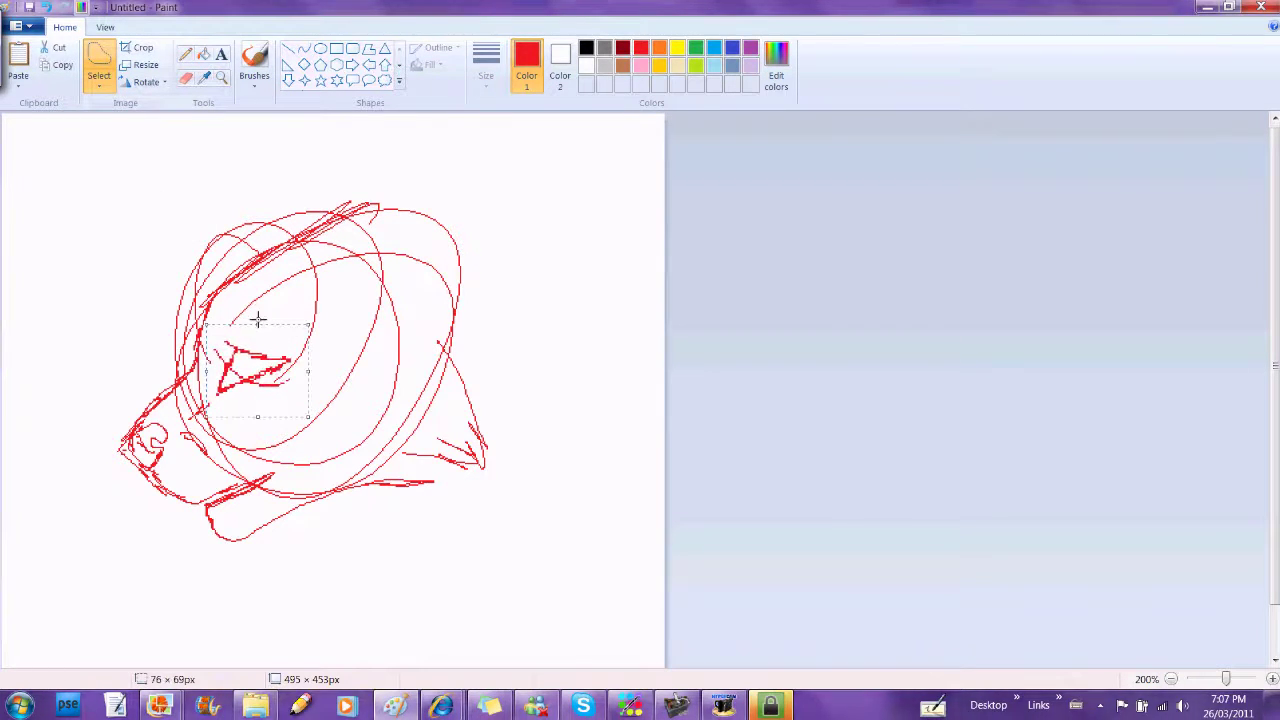
click(185, 54)
drag(116, 176, 121, 192)
drag(119, 170, 133, 166)
drag(142, 160, 135, 186)
drag(151, 141, 165, 157)
mouse_move(166, 129)
mouse_down()
mouse_move(185, 147)
mouse_move(200, 137)
mouse_up()
key(ctrl+z)
key(ctrl+z)
key(ctrl+z)
key(ctrl+z)
key(ctrl+z)
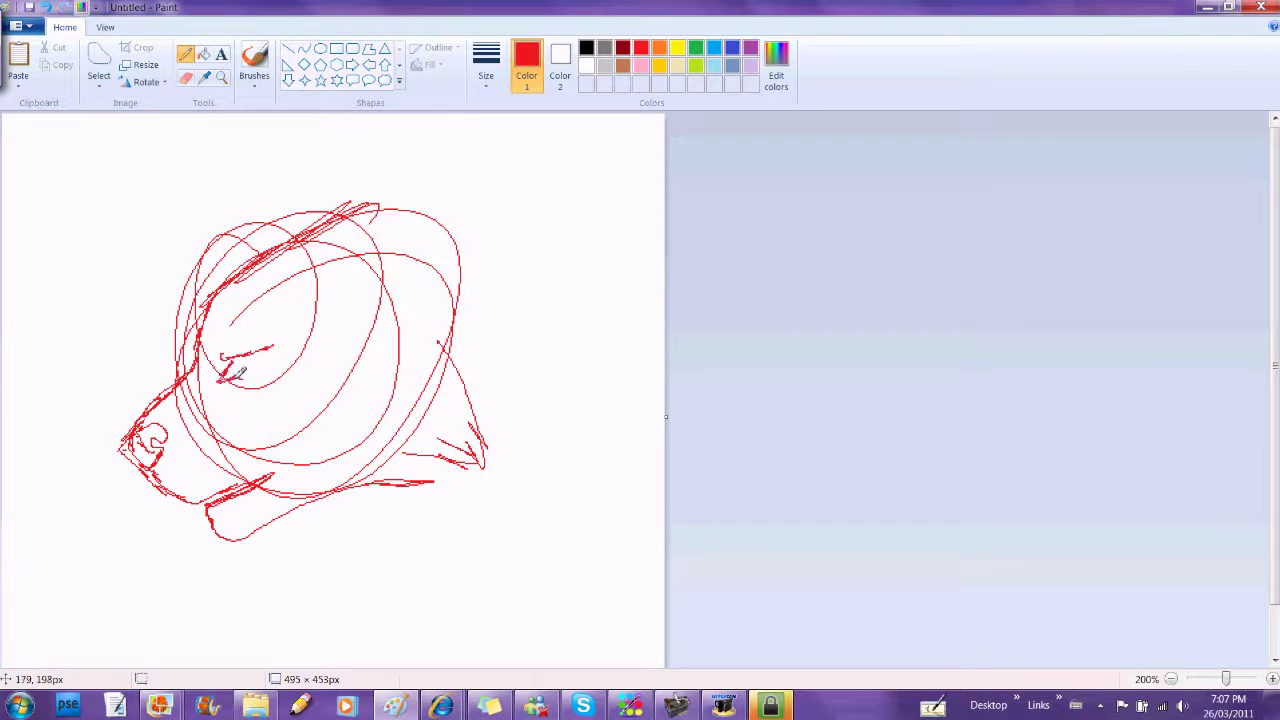
Step: Sketch a detailed red eye with a pupil and upper lashes, and erase the stray circle lines around it
mouse_move(243, 373)
mouse_down()
mouse_move(283, 356)
mouse_move(257, 350)
mouse_up()
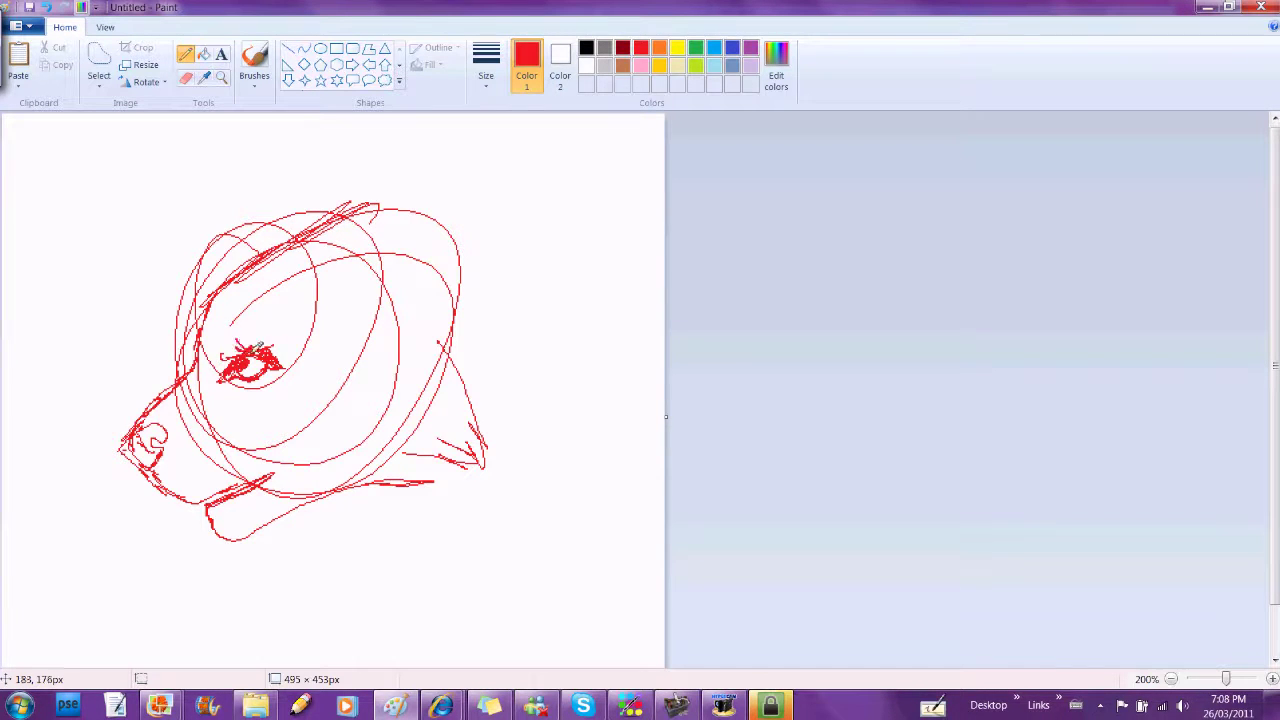
click(185, 78)
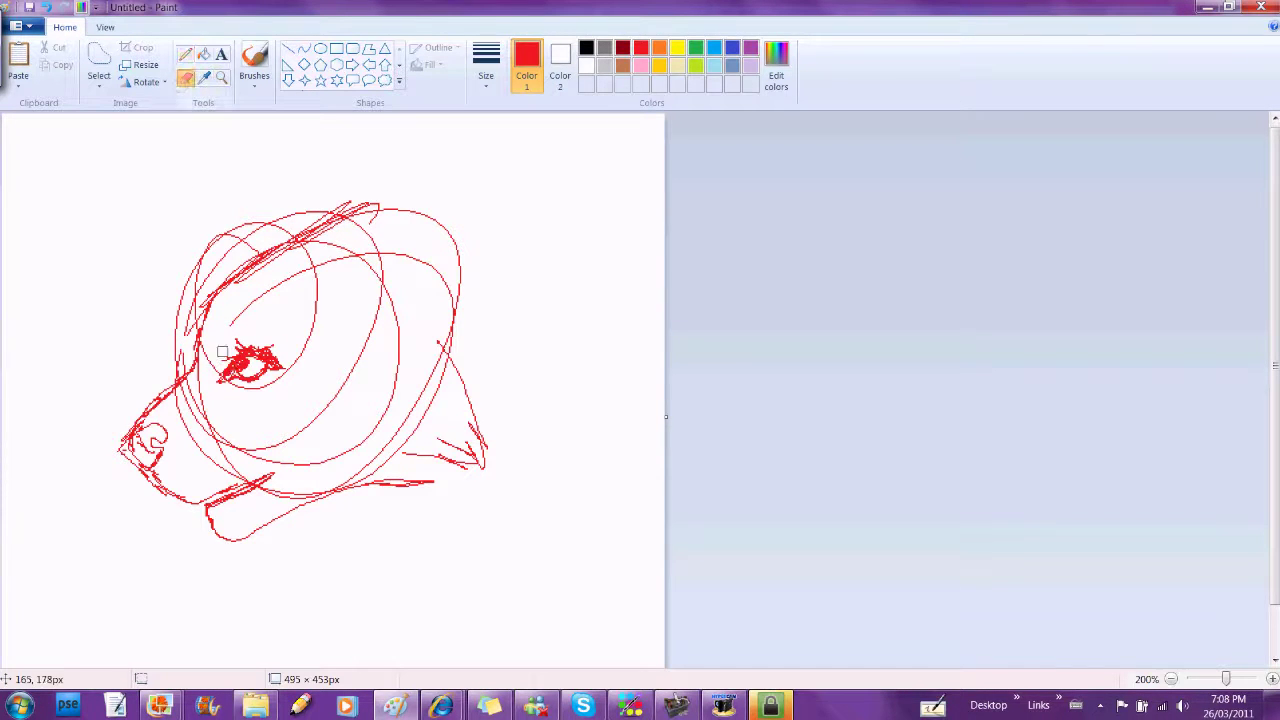
click(185, 54)
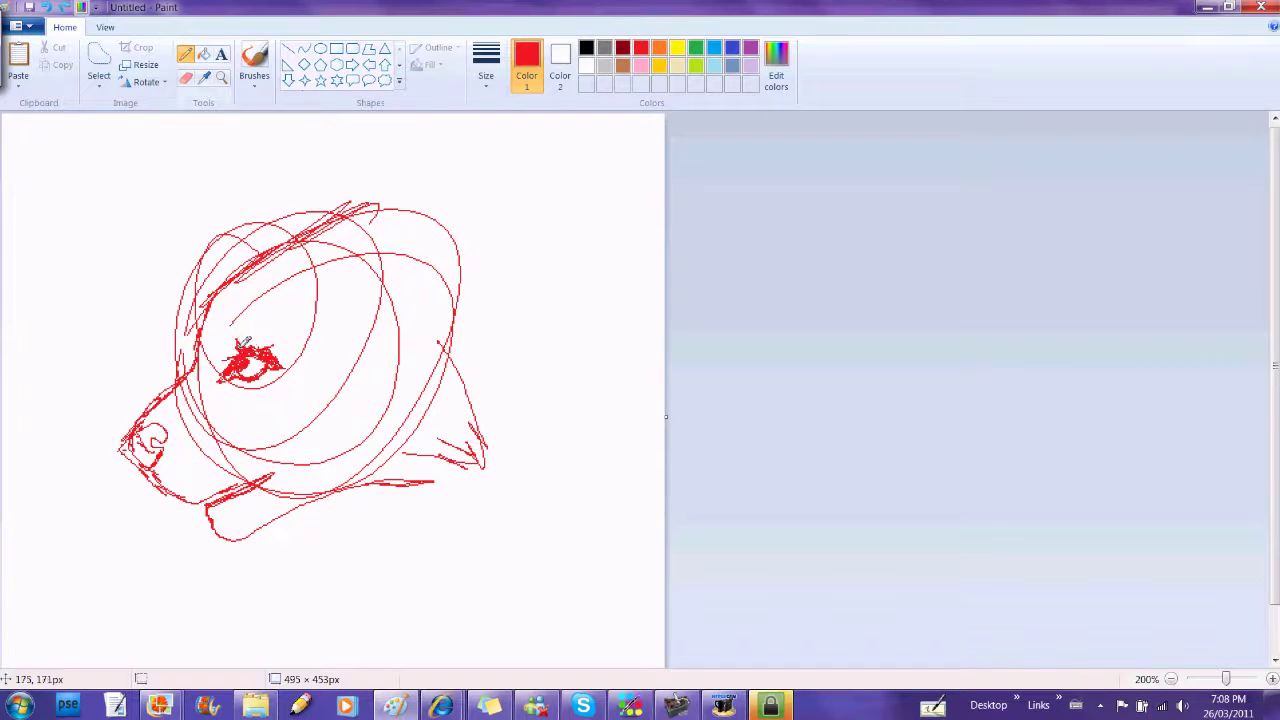
click(185, 78)
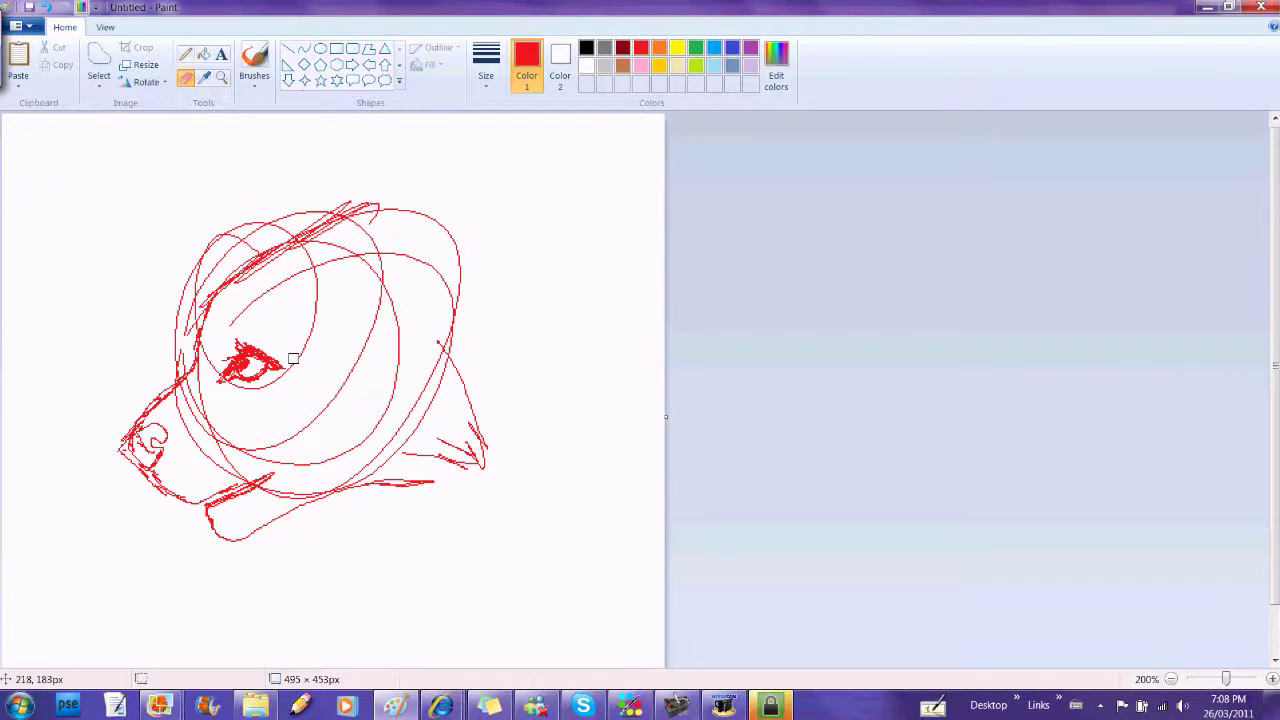
Step: Pencil in the forehead and brow lines, the front of the neck, and the mane running down to the canvas's right edge
click(185, 54)
drag(222, 289, 323, 247)
mouse_move(266, 270)
mouse_down()
mouse_move(415, 262)
mouse_move(271, 268)
mouse_move(405, 252)
mouse_move(224, 317)
mouse_up()
mouse_move(183, 362)
mouse_down()
mouse_move(236, 308)
mouse_move(190, 362)
mouse_move(300, 282)
mouse_up()
mouse_move(320, 507)
mouse_down()
mouse_move(270, 575)
mouse_move(270, 633)
mouse_up()
mouse_move(658, 418)
mouse_down()
mouse_move(628, 300)
mouse_move(560, 250)
mouse_move(452, 228)
mouse_move(345, 240)
mouse_up()
mouse_move(666, 480)
mouse_down()
mouse_move(588, 332)
mouse_move(372, 222)
mouse_move(652, 556)
mouse_move(663, 596)
mouse_up()
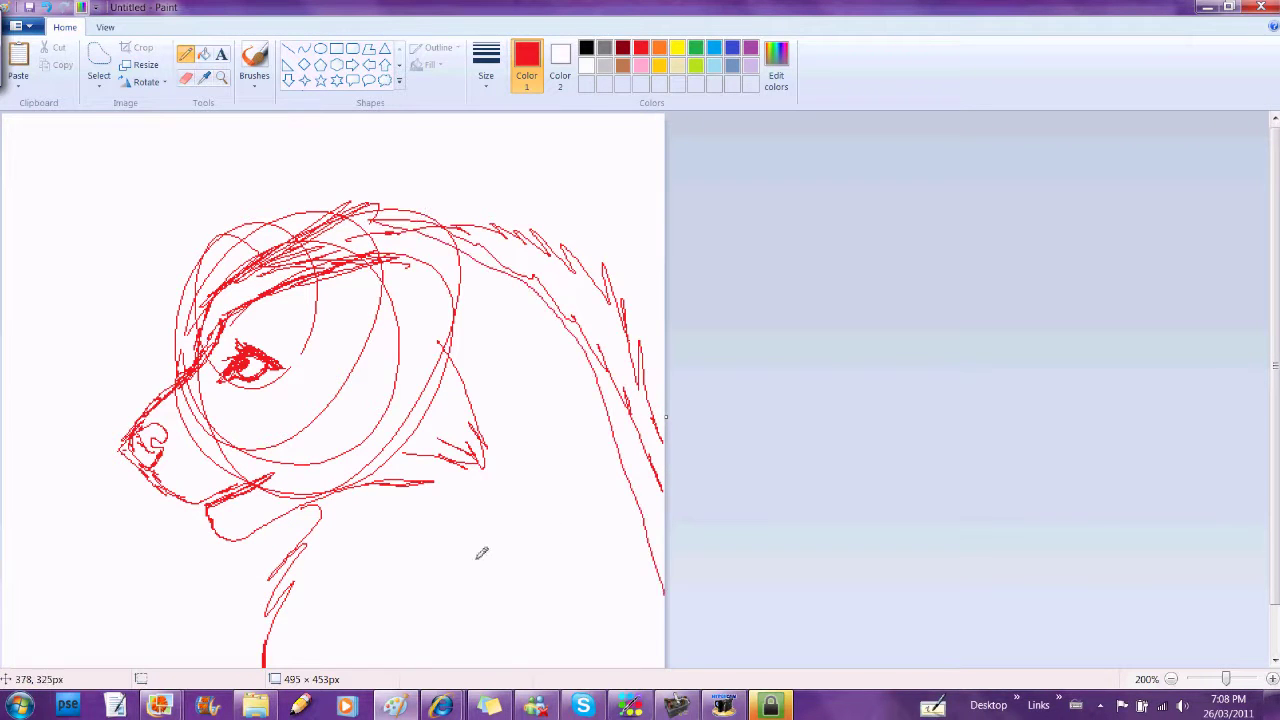
Step: Sketch the curved shoulder lines below the neck and another line along the lower mane
drag(540, 531, 316, 666)
drag(432, 570, 322, 666)
mouse_move(620, 446)
mouse_down()
mouse_move(592, 338)
mouse_move(395, 228)
mouse_move(393, 260)
mouse_move(530, 292)
mouse_move(440, 235)
mouse_move(657, 563)
mouse_up()
Step: Draw two pointed ears on top of the head, undoing the ear strokes that do not fit
mouse_move(490, 299)
mouse_down()
mouse_move(446, 180)
mouse_move(380, 220)
mouse_move(373, 250)
mouse_up()
key(ctrl+z)
mouse_move(490, 262)
mouse_down()
mouse_move(381, 168)
mouse_move(332, 233)
mouse_move(336, 290)
mouse_up()
key(ctrl+z)
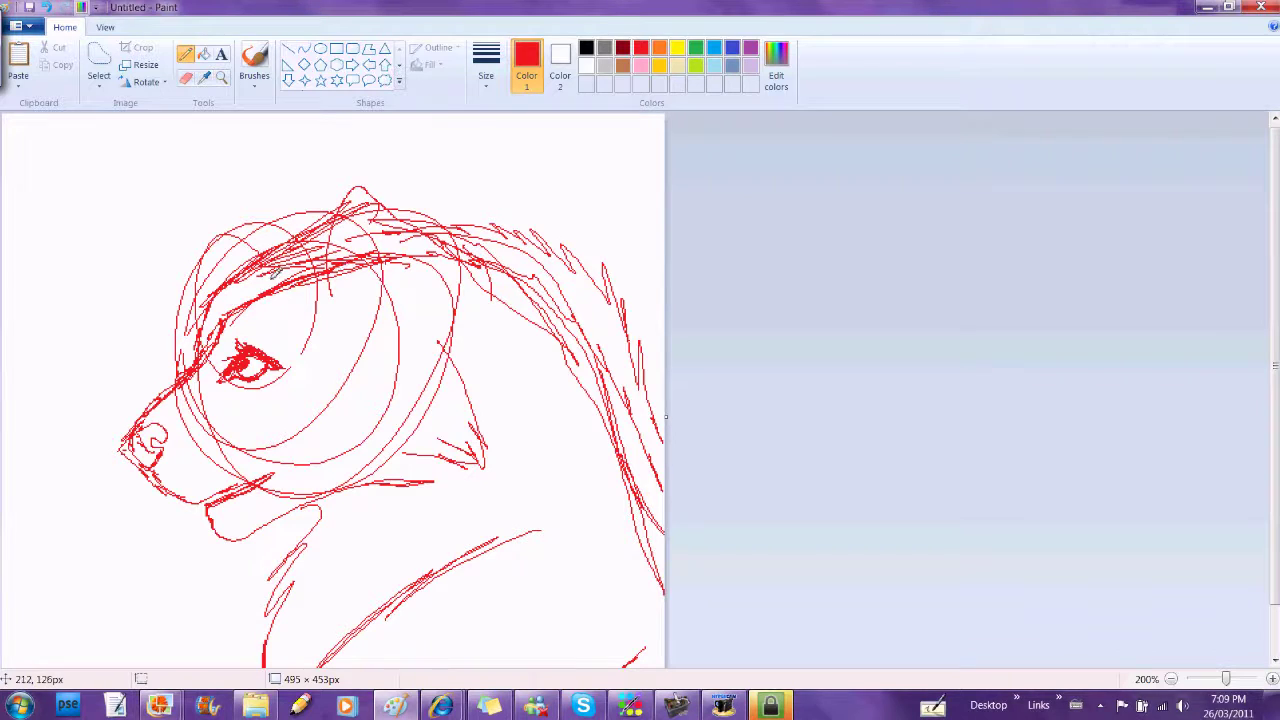
drag(272, 226, 246, 300)
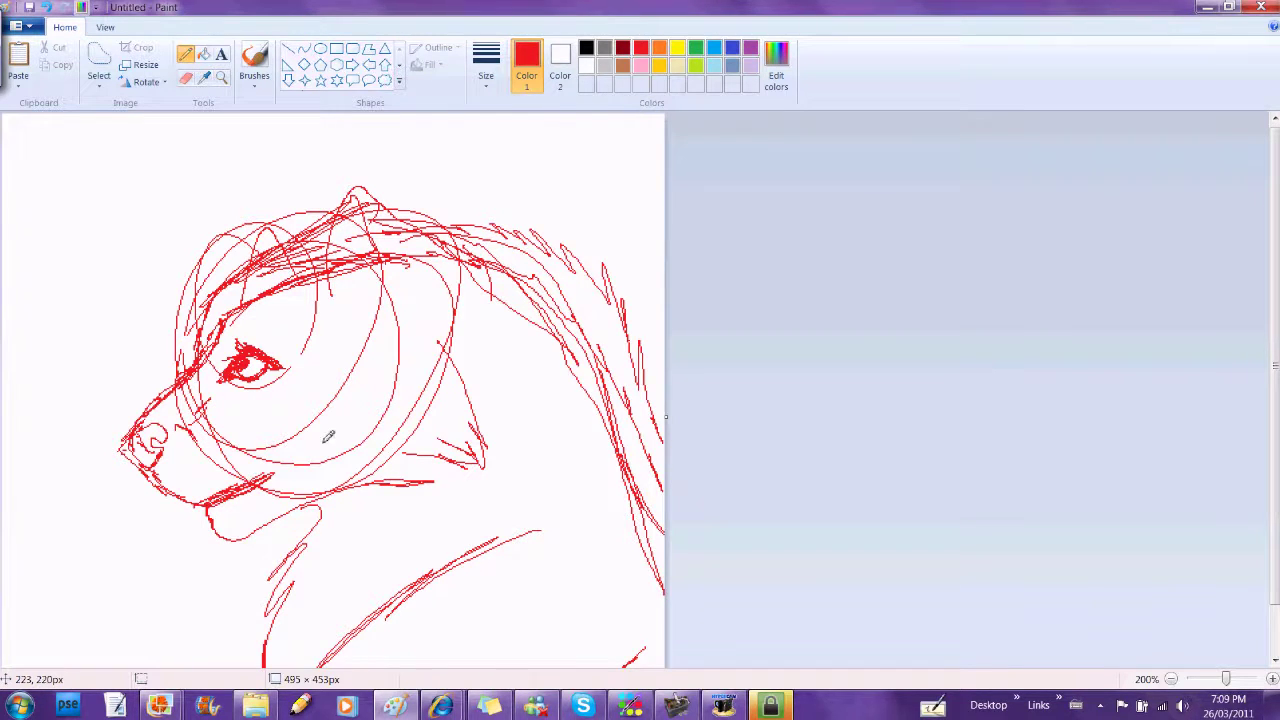
mouse_move(50, 232)
mouse_down()
mouse_move(76, 253)
mouse_move(73, 211)
mouse_up()
drag(62, 241, 76, 230)
drag(89, 229, 96, 241)
drag(87, 203, 133, 262)
drag(168, 212, 258, 189)
mouse_move(254, 158)
mouse_down()
mouse_move(269, 185)
mouse_move(292, 177)
mouse_up()
key(ctrl+z)
key(ctrl+z)
key(ctrl+z)
key(ctrl+z)
key(ctrl+z)
key(ctrl+z)
key(ctrl+z)
key(ctrl+z)
key(ctrl+z)
key(ctrl+z)
Step: Switch to Internet Explorer to view the YouTube video page, and return to the Paint drawing
mouse_move(443, 704)
click(345, 612)
click(322, 249)
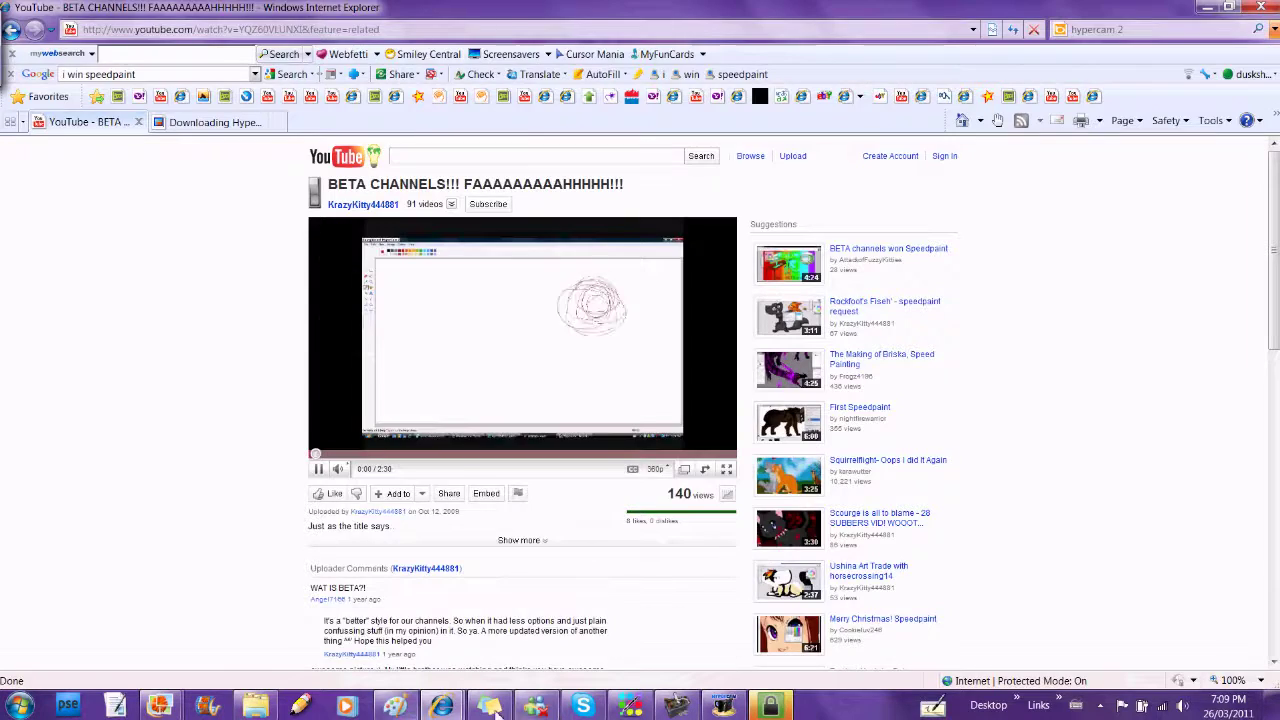
click(396, 705)
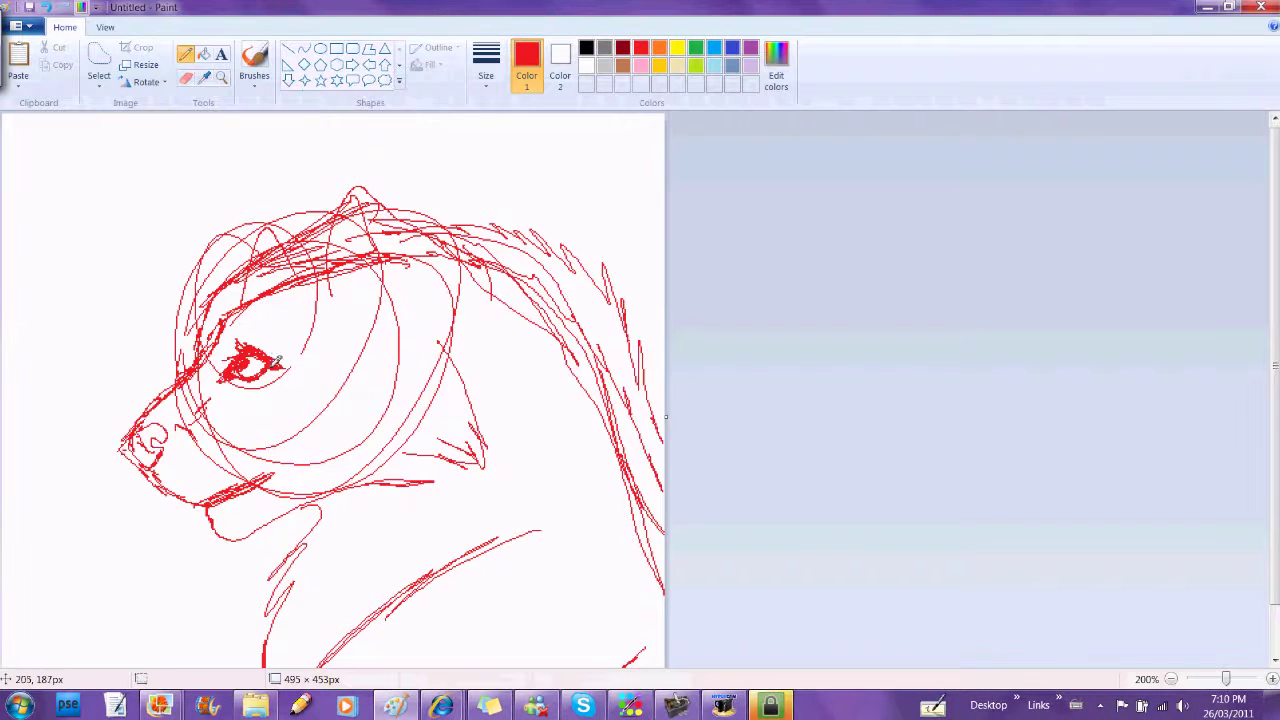
Step: Draw small markings above and below the eye and on the cheek, and add jagged cheek fur and a neck line
drag(283, 337, 295, 318)
drag(386, 392, 376, 428)
drag(254, 401, 244, 393)
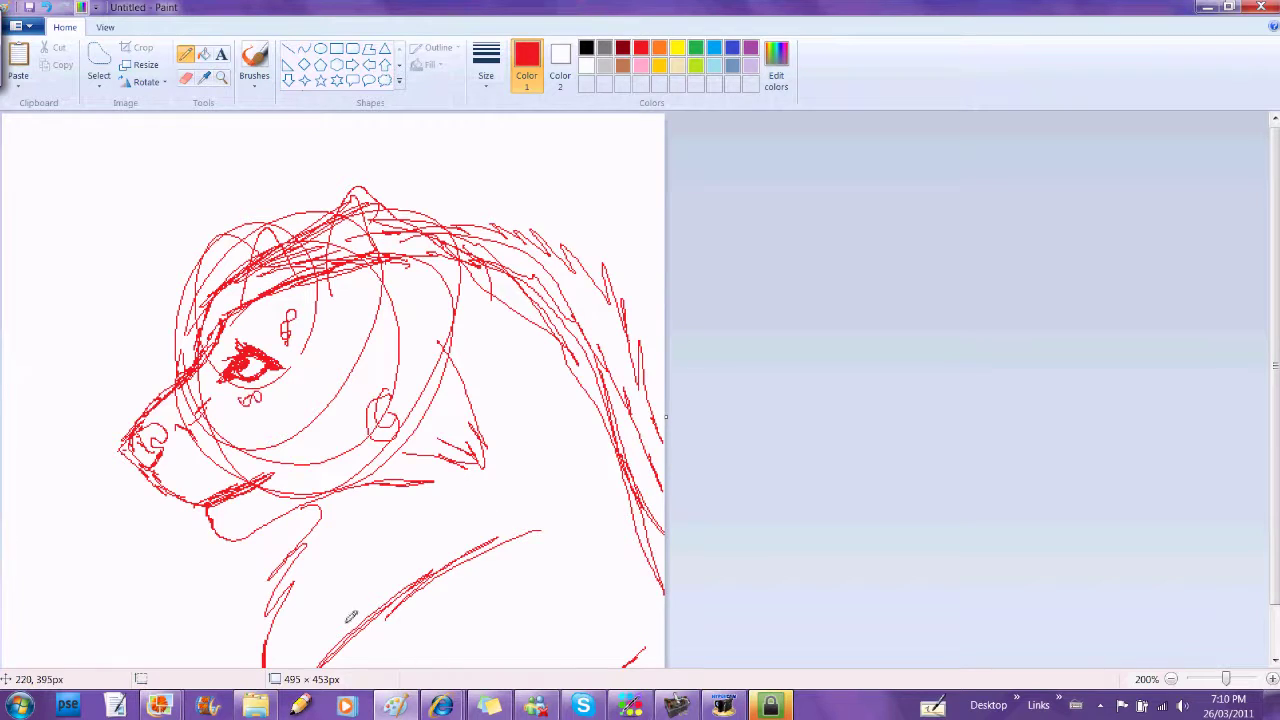
drag(431, 479, 452, 558)
mouse_move(445, 355)
mouse_down()
mouse_move(438, 410)
mouse_move(405, 450)
mouse_move(433, 477)
mouse_up()
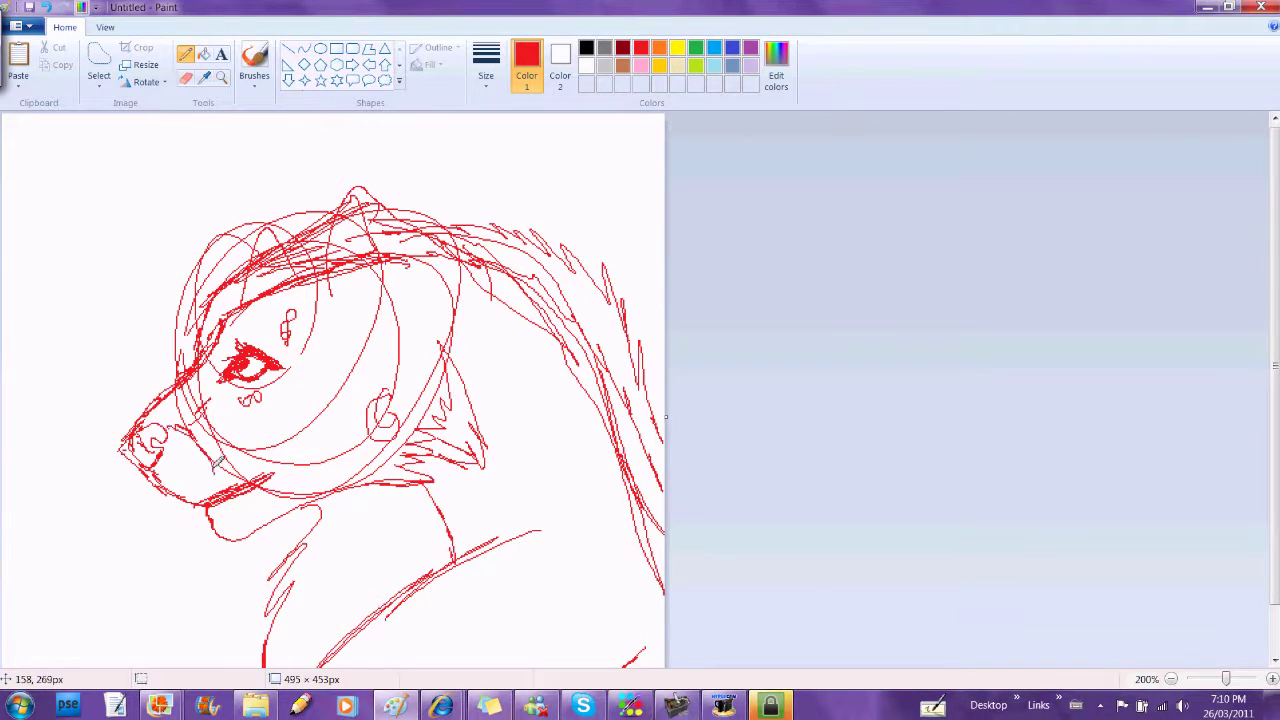
Step: Add more red hair strands along the mane, from behind the ear down to the canvas's right edge
drag(458, 264, 522, 352)
mouse_move(666, 444)
mouse_down()
mouse_move(627, 339)
mouse_move(587, 291)
mouse_move(496, 237)
mouse_move(446, 241)
mouse_up()
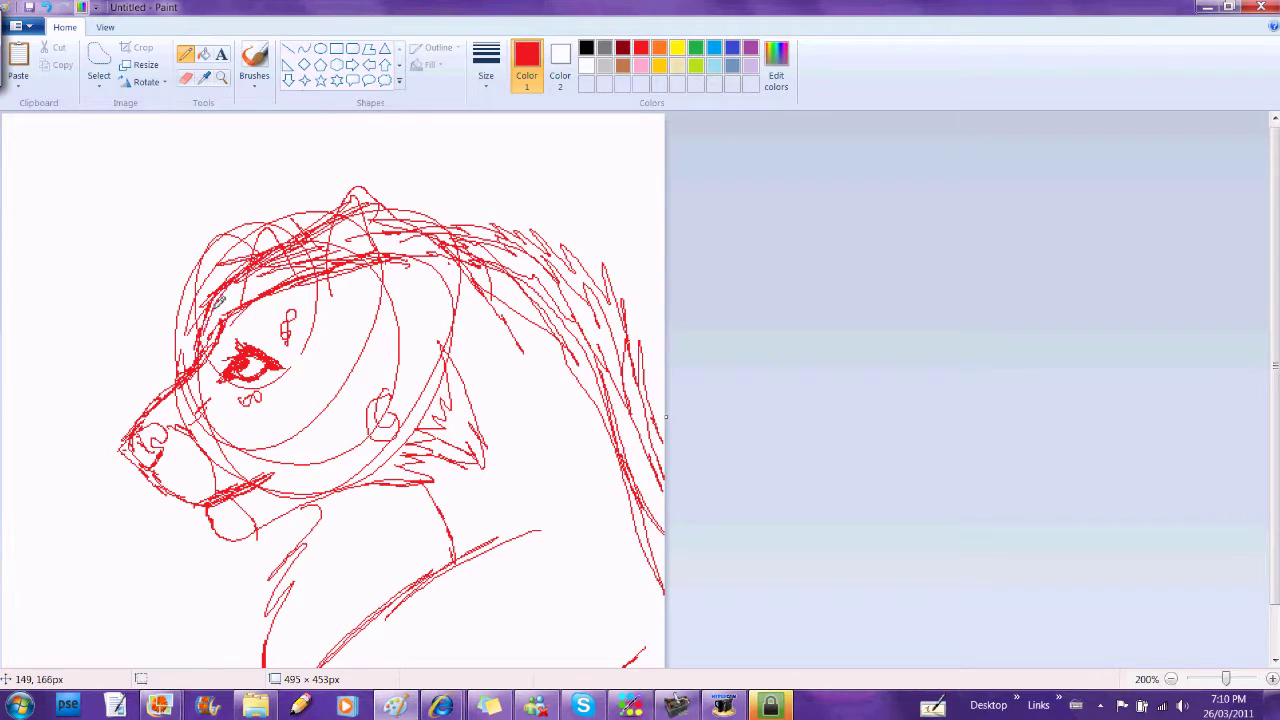
drag(507, 313, 660, 580)
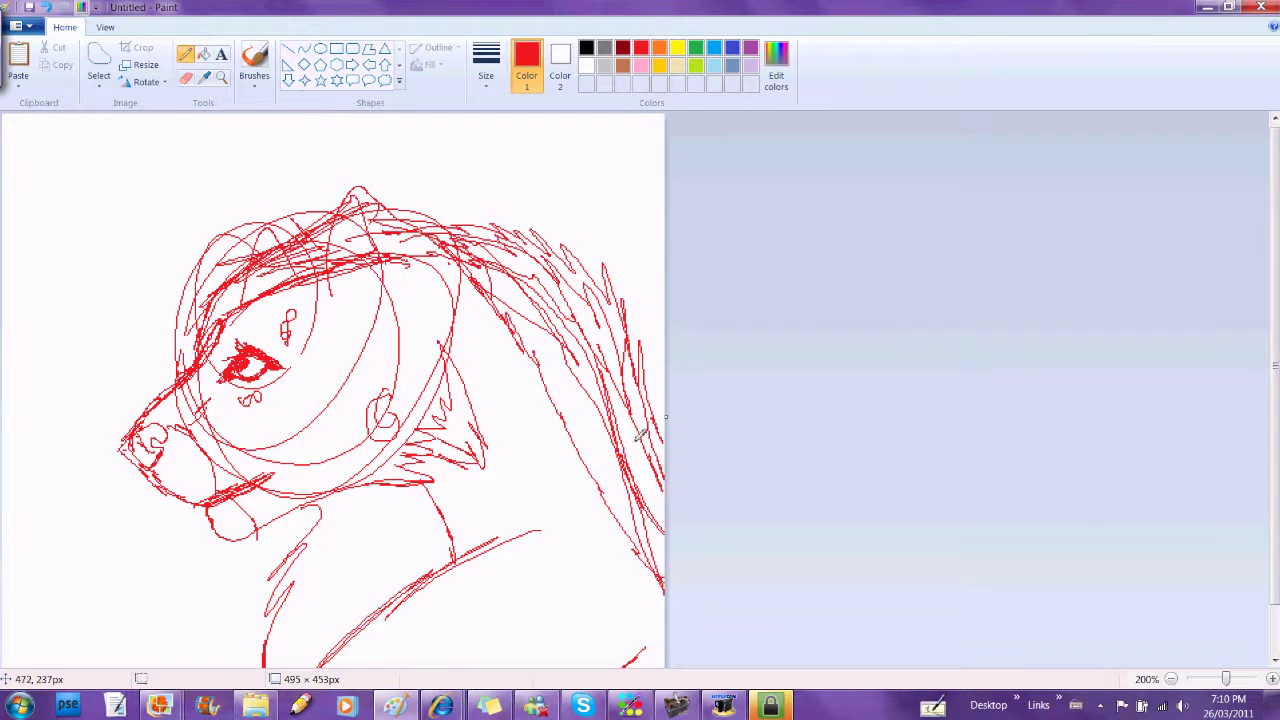
mouse_move(502, 320)
mouse_down()
mouse_move(612, 462)
mouse_move(645, 530)
mouse_up()
Step: Outline the eye in black with the Pencil at 300% zoom
click(586, 47)
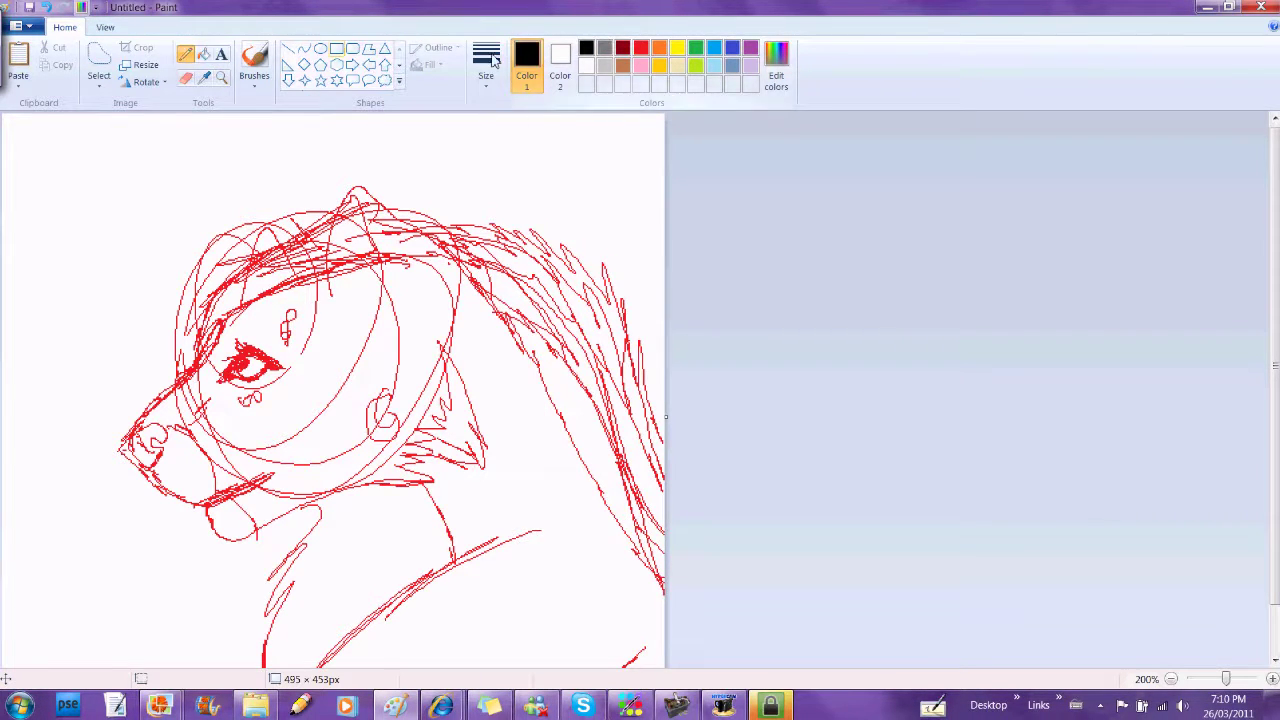
click(222, 79)
click(368, 436)
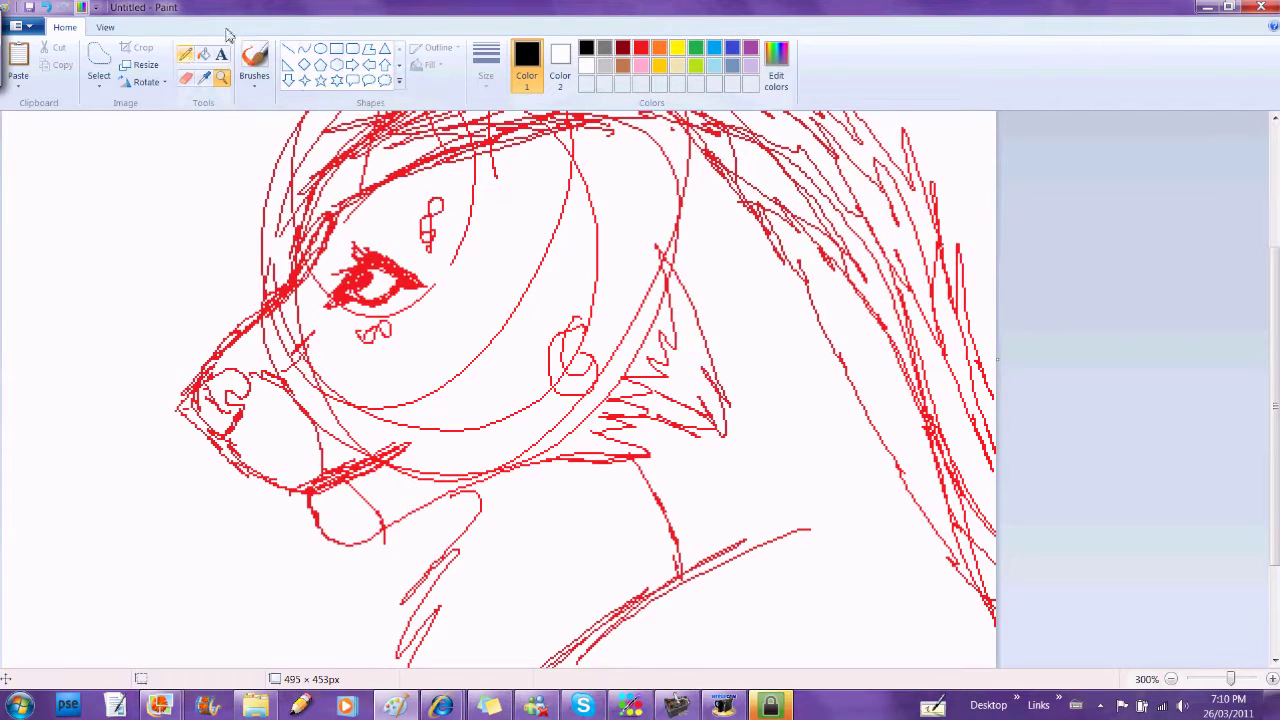
click(186, 55)
drag(354, 249, 324, 290)
key(ctrl+z)
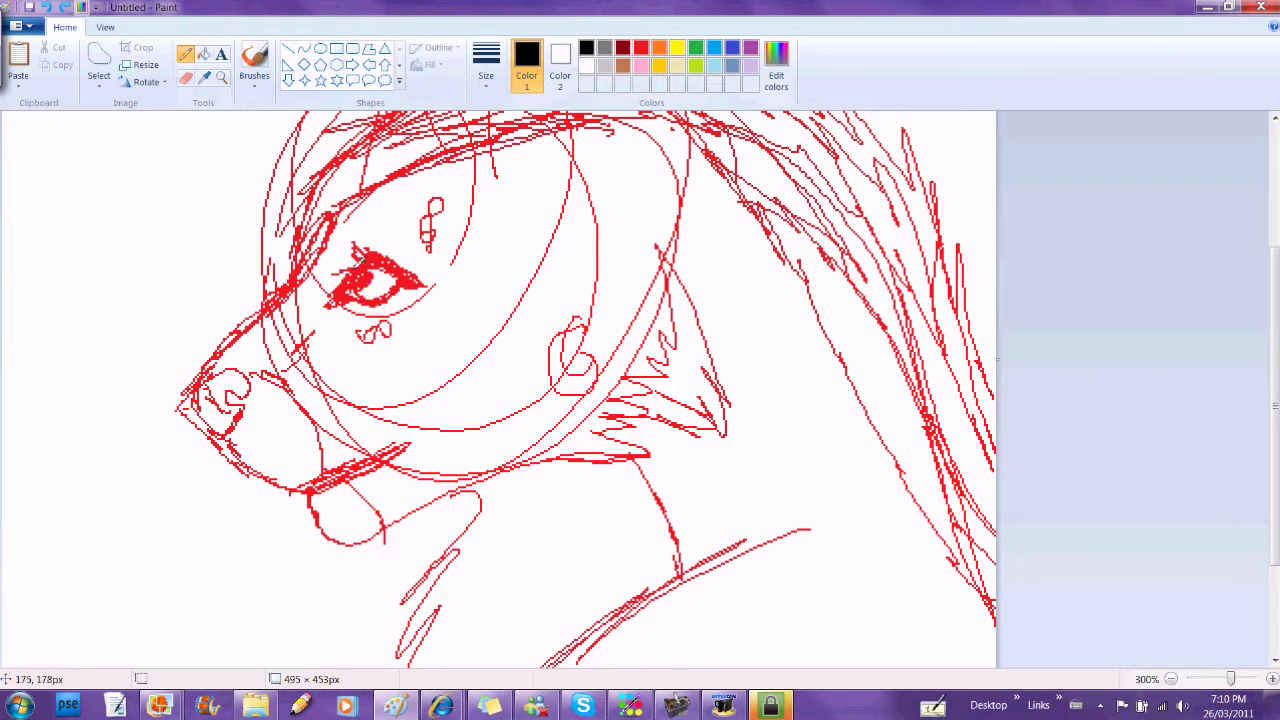
mouse_move(348, 305)
mouse_down()
mouse_move(425, 284)
mouse_move(391, 253)
mouse_up()
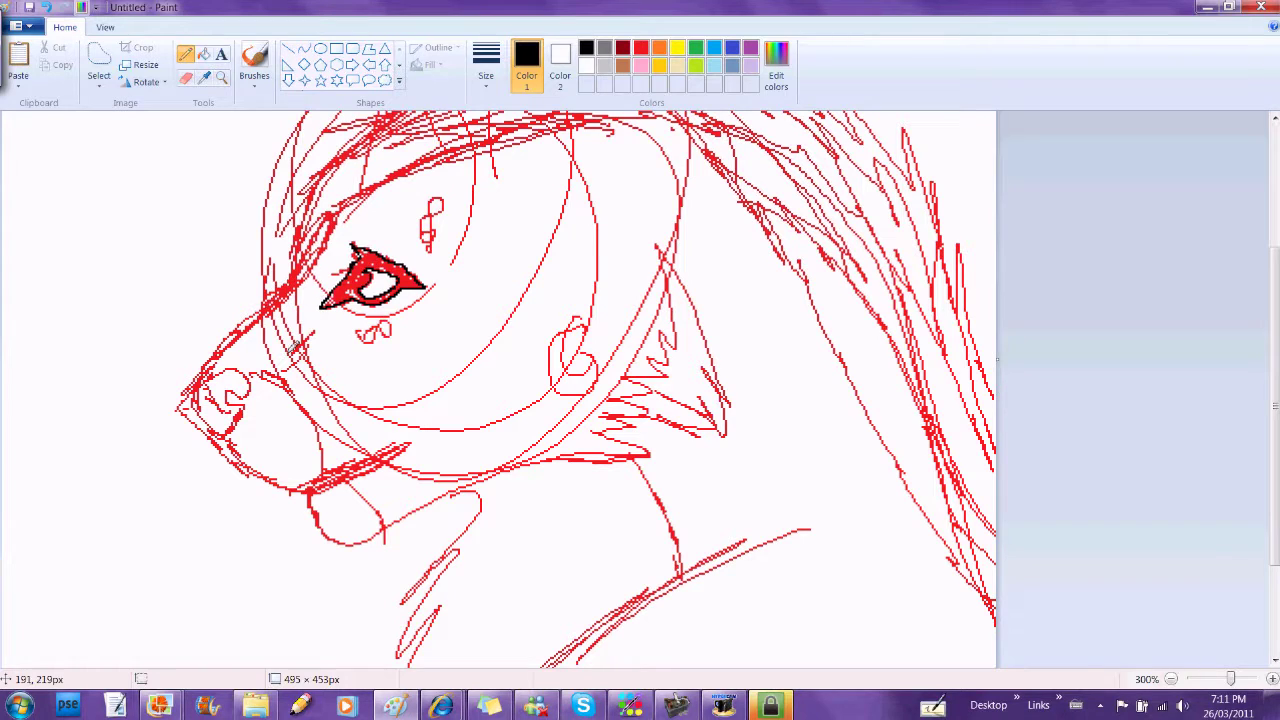
Step: Trace the front of the neck, the shoulder curve and the mane's jagged upper edge in black
mouse_move(452, 496)
mouse_down()
mouse_move(480, 516)
mouse_move(404, 616)
mouse_move(395, 667)
mouse_up()
drag(797, 530, 545, 667)
drag(1275, 382, 1275, 313)
mouse_move(991, 559)
mouse_down()
mouse_move(957, 450)
mouse_move(736, 234)
mouse_move(657, 205)
mouse_up()
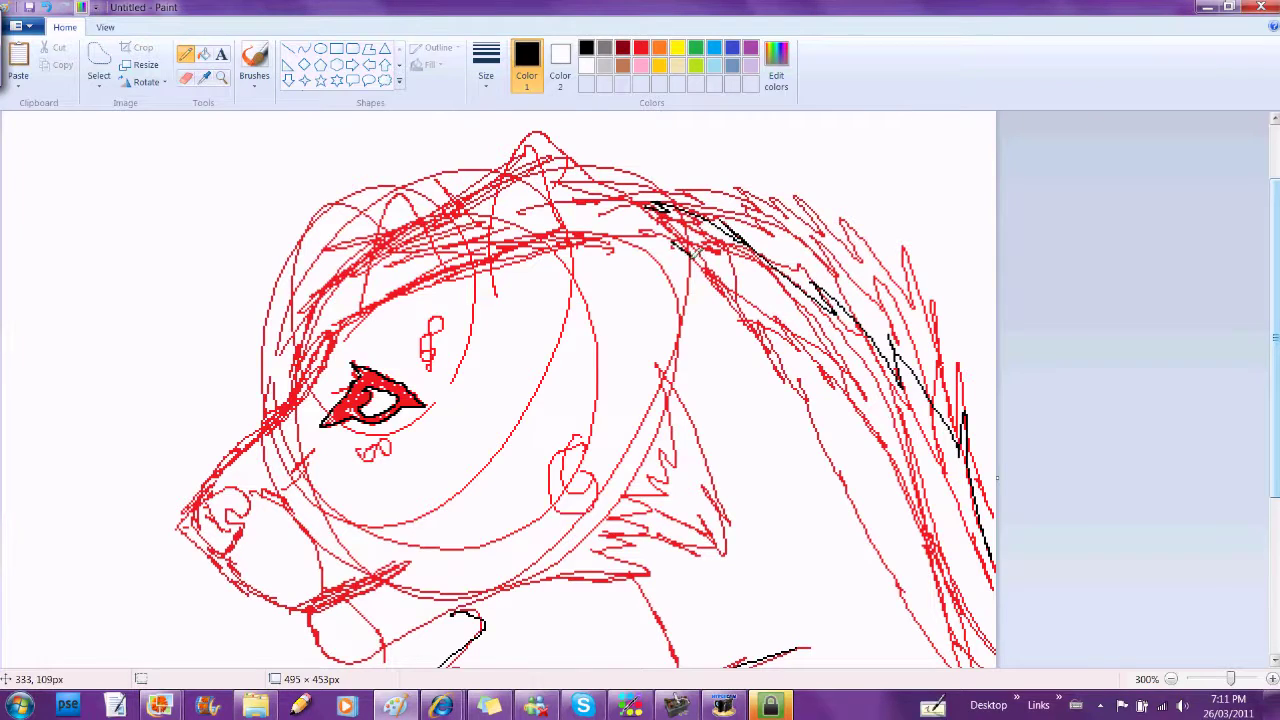
Step: Ink the near ear, the forehead hair tufts and the face profile from the brow around the muzzle to the mouth
mouse_move(693, 255)
mouse_down()
mouse_move(578, 152)
mouse_move(490, 246)
mouse_up()
key(ctrl+z)
mouse_move(658, 208)
mouse_down()
mouse_move(545, 135)
mouse_move(481, 268)
mouse_up()
mouse_move(530, 156)
mouse_down()
mouse_move(608, 214)
mouse_move(537, 228)
mouse_move(383, 216)
mouse_up()
drag(442, 224, 292, 282)
mouse_move(490, 258)
mouse_down()
mouse_move(340, 318)
mouse_move(284, 410)
mouse_move(200, 492)
mouse_move(210, 540)
mouse_move(276, 602)
mouse_move(405, 578)
mouse_up()
Step: Outline the lower jaw, the pointed cheek fur, the nose and the nearby muzzle marking in black
mouse_move(312, 604)
mouse_down()
mouse_move(315, 628)
mouse_move(648, 575)
mouse_up()
mouse_move(688, 393)
mouse_down()
mouse_move(748, 572)
mouse_move(685, 564)
mouse_up()
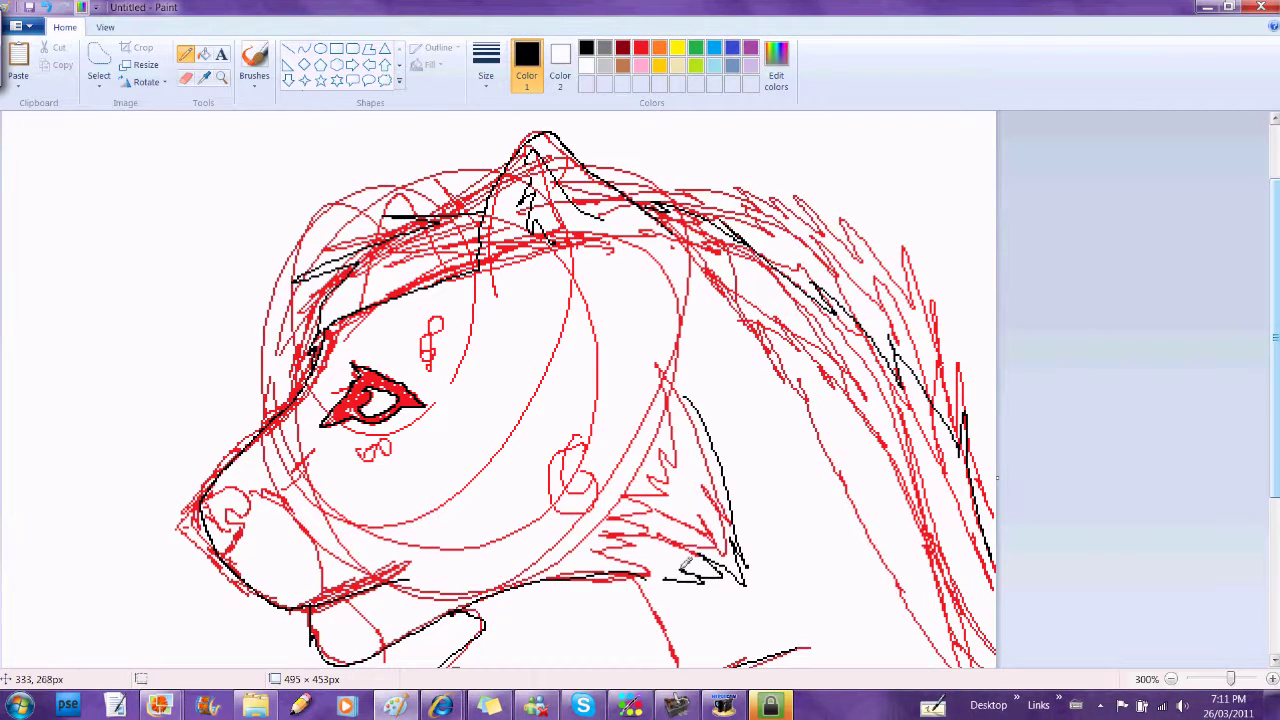
mouse_move(225, 492)
mouse_down()
mouse_move(246, 518)
mouse_move(262, 503)
mouse_up()
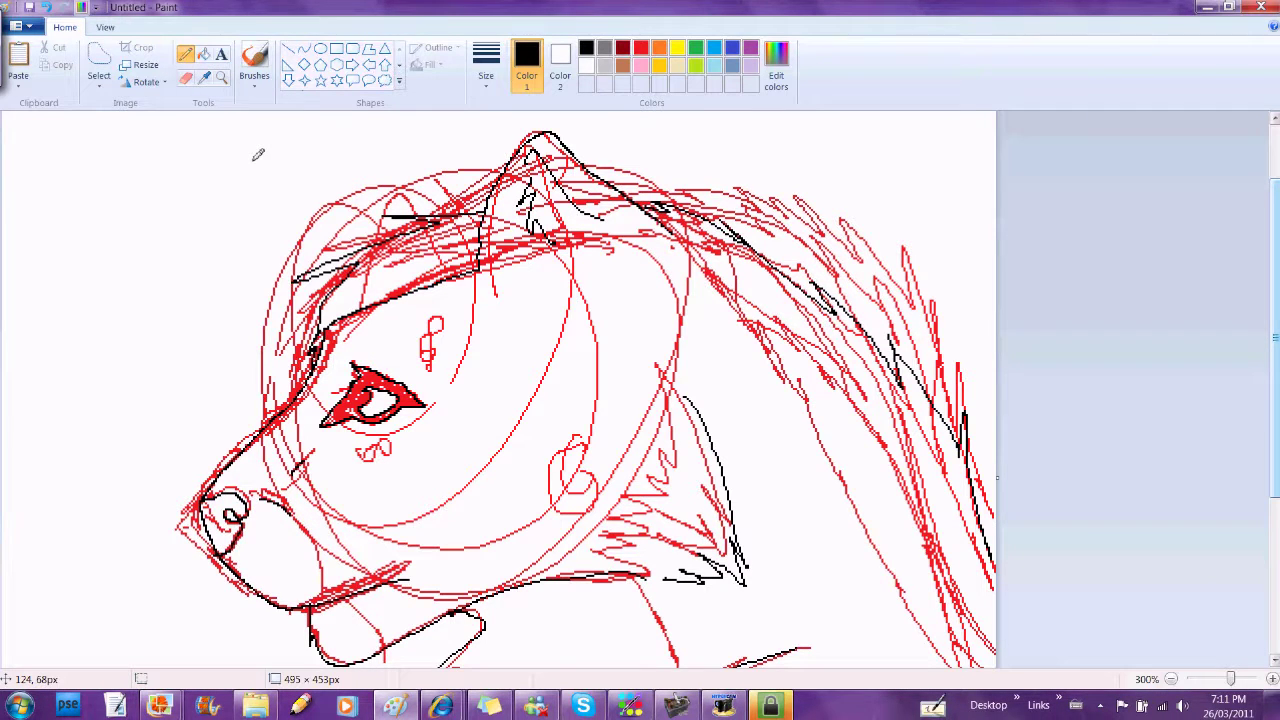
Step: Handwrite "stupid tablet" in black in the blank area beside the animal's head
drag(78, 238, 60, 282)
drag(72, 205, 78, 240)
mouse_move(100, 215)
mouse_down()
mouse_move(135, 200)
mouse_move(170, 150)
mouse_up()
drag(145, 325, 198, 262)
drag(198, 262, 212, 248)
drag(210, 202, 222, 242)
drag(214, 226, 236, 238)
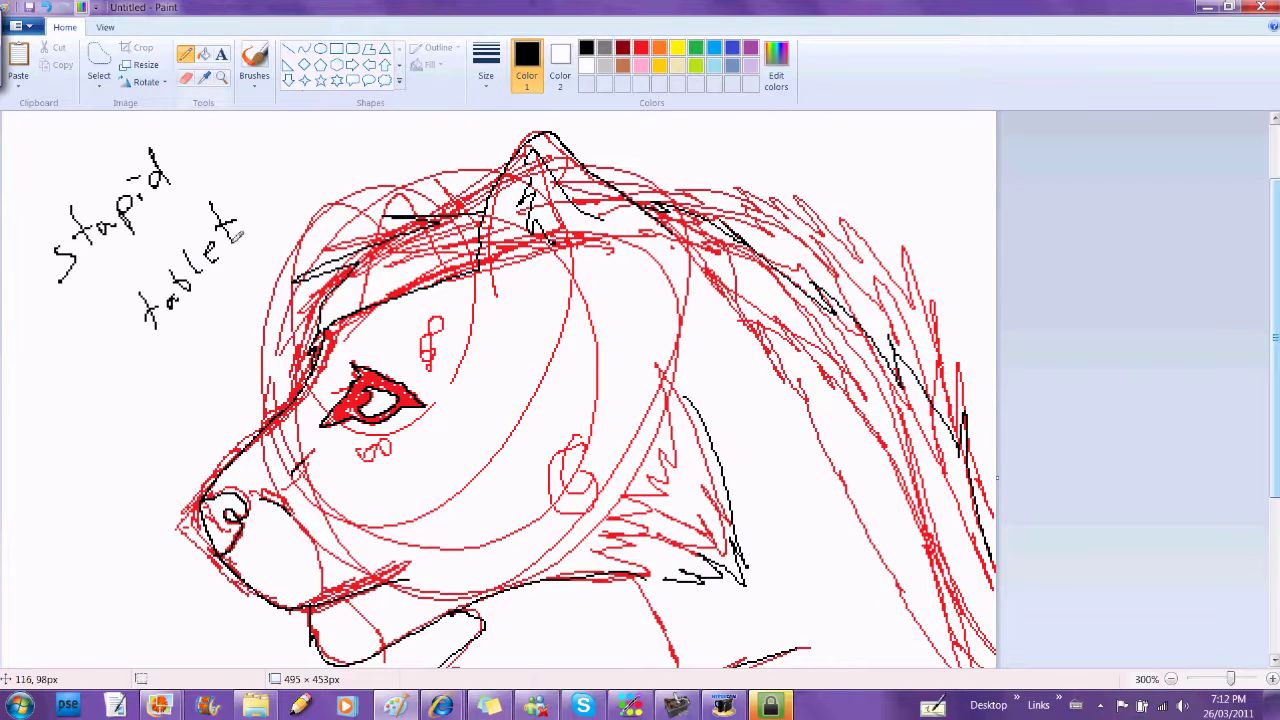
Step: Undo the handwritten "stupid tablet" note beside the animal's head
key(ctrl+z)
key(ctrl+z)
key(ctrl+z)
key(ctrl+z)
key(ctrl+z)
key(ctrl+z)
key(ctrl+z)
key(ctrl+z)
key(ctrl+z)
key(ctrl+z)
key(ctrl+z)
key(ctrl+z)
key(ctrl+z)
key(ctrl+z)
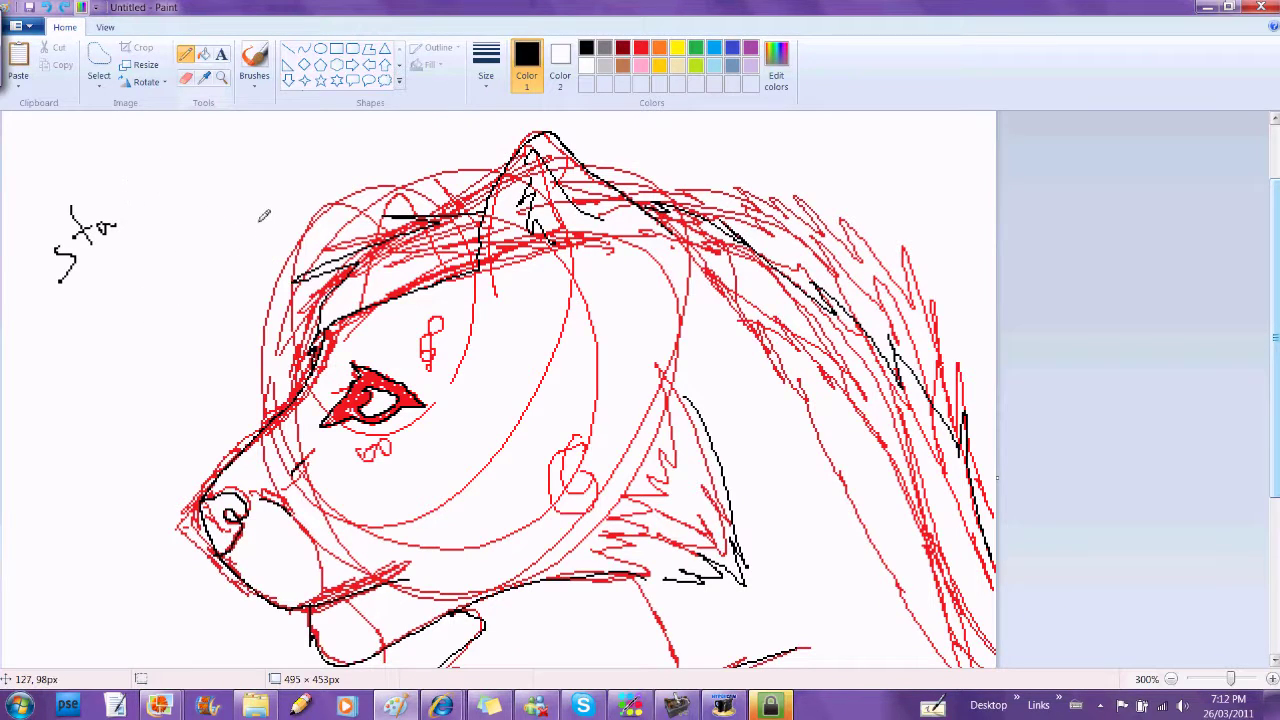
Step: Flood the background with red to merge it with the sketch lines, and turn it back to white to clear them
click(203, 53)
click(640, 47)
click(367, 164)
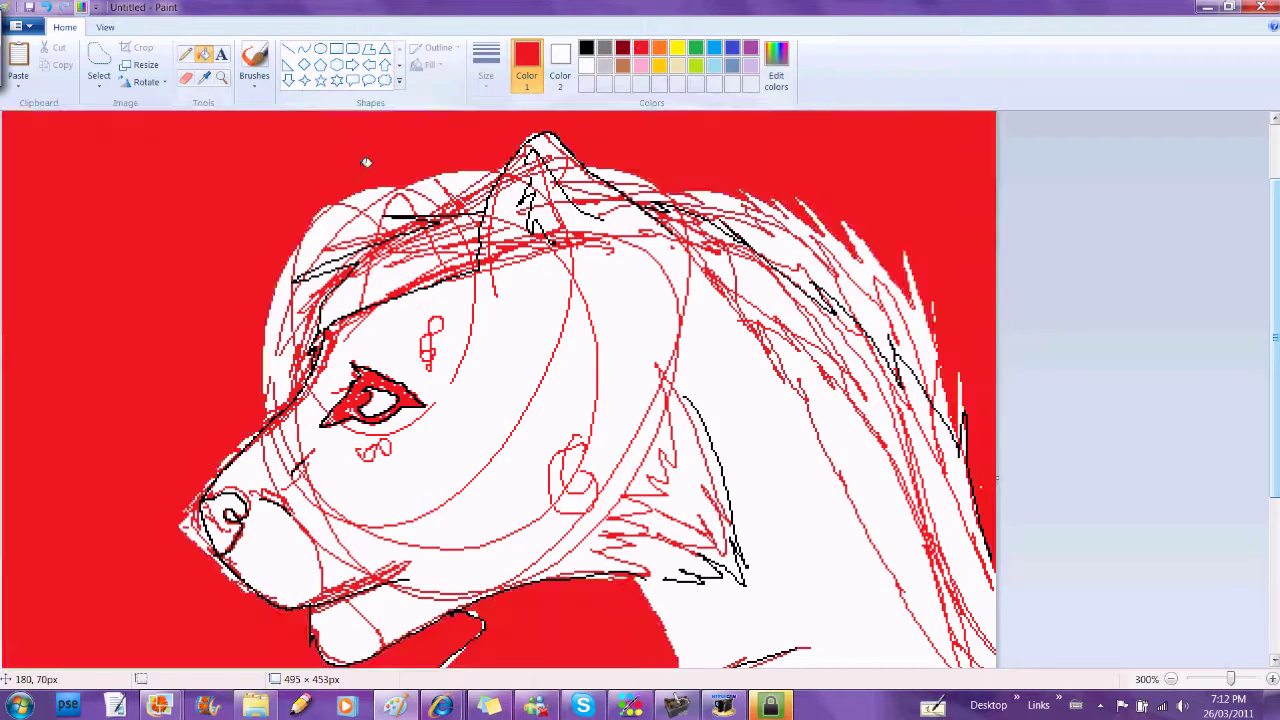
key(ctrl+z)
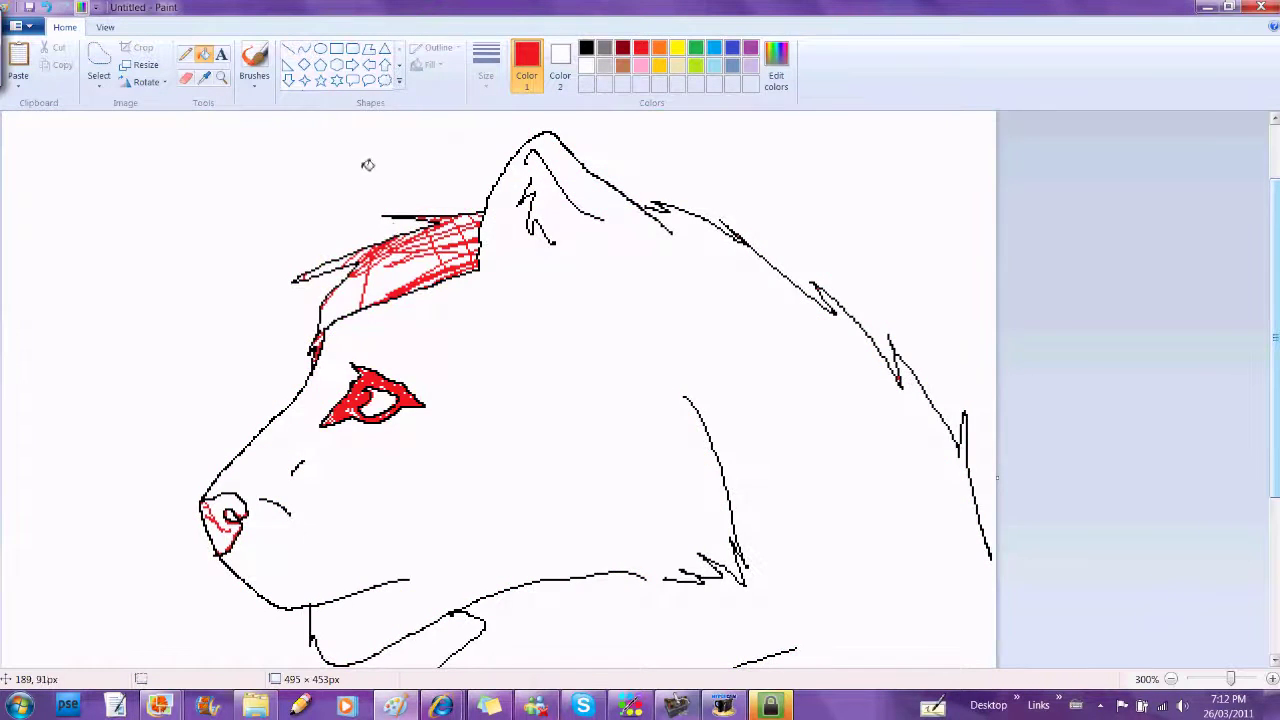
Step: Clear the remaining red sketch colour from inside the forehead hair and the eye, keeping the black outlines
click(391, 266)
key(ctrl+z)
key(ctrl+z)
click(358, 398)
key(ctrl+z)
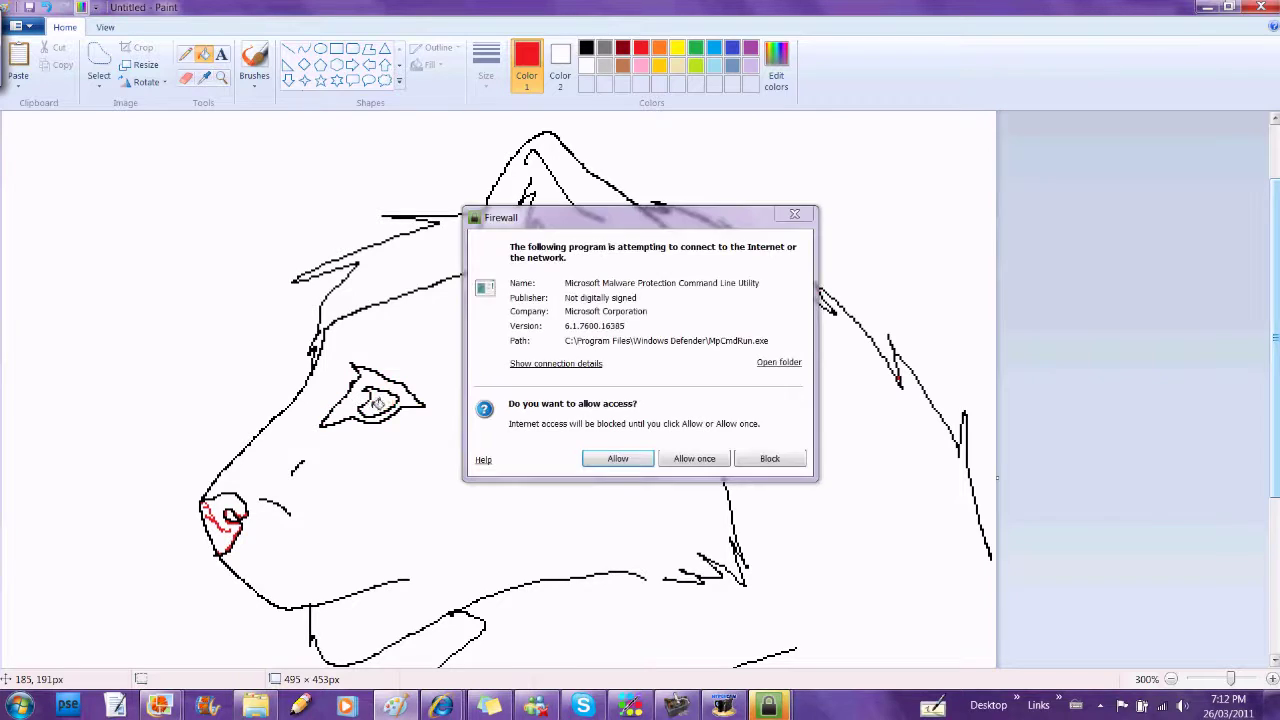
Step: Block the Microsoft Malware Protection utility in the firewall request and clear the red from the nose
click(768, 460)
click(219, 541)
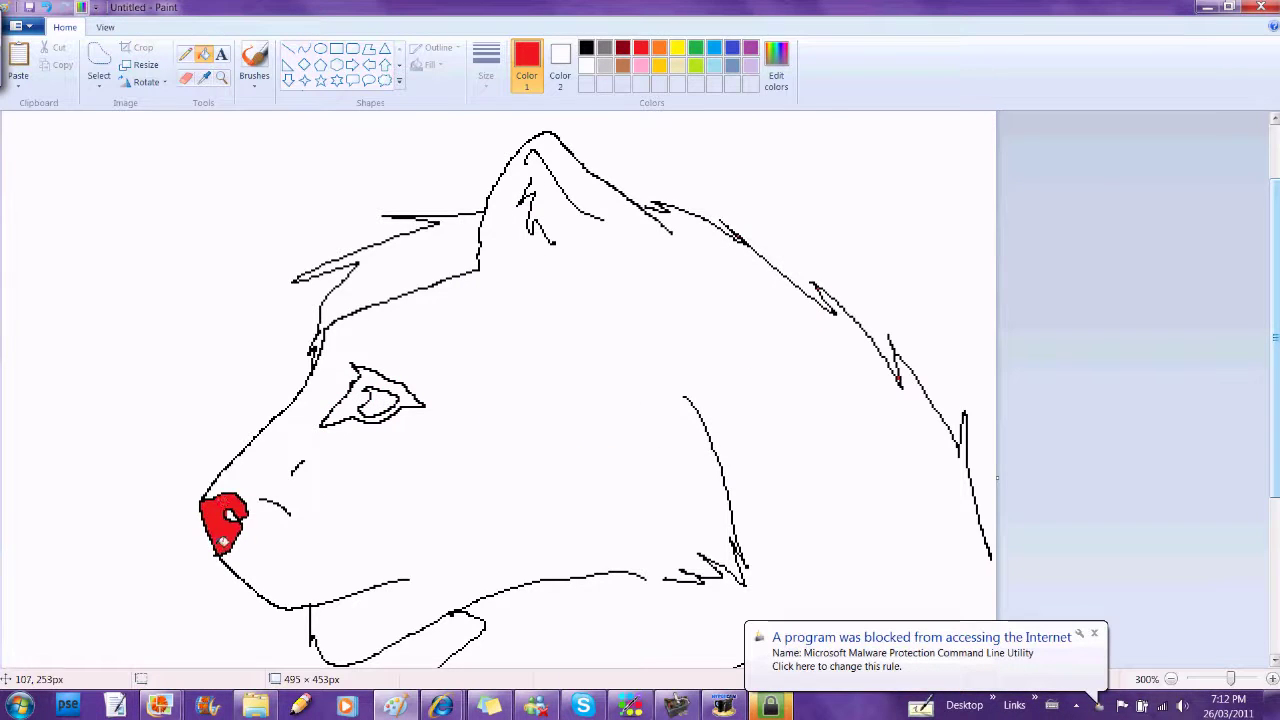
click(186, 79)
mouse_move(251, 524)
mouse_down()
mouse_move(231, 495)
mouse_move(219, 543)
mouse_up()
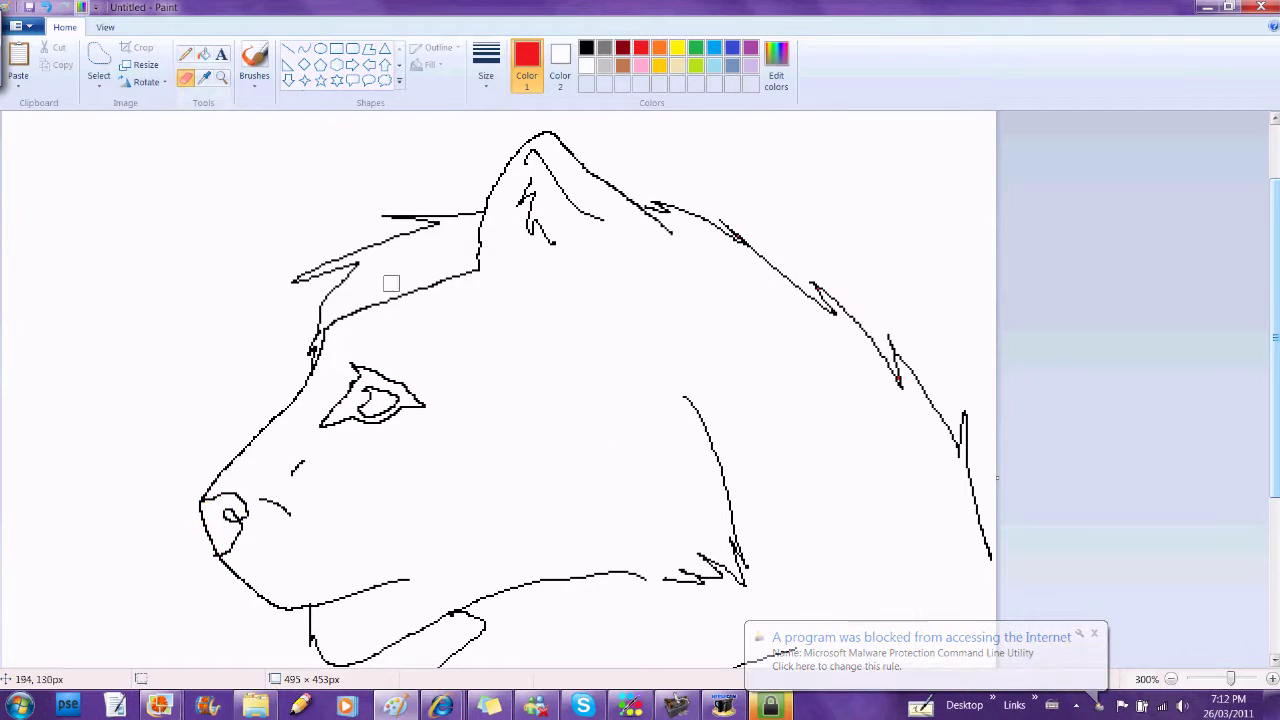
Step: Fill the eye's outer rim with black, leaving the iris white
click(204, 54)
click(586, 47)
click(372, 381)
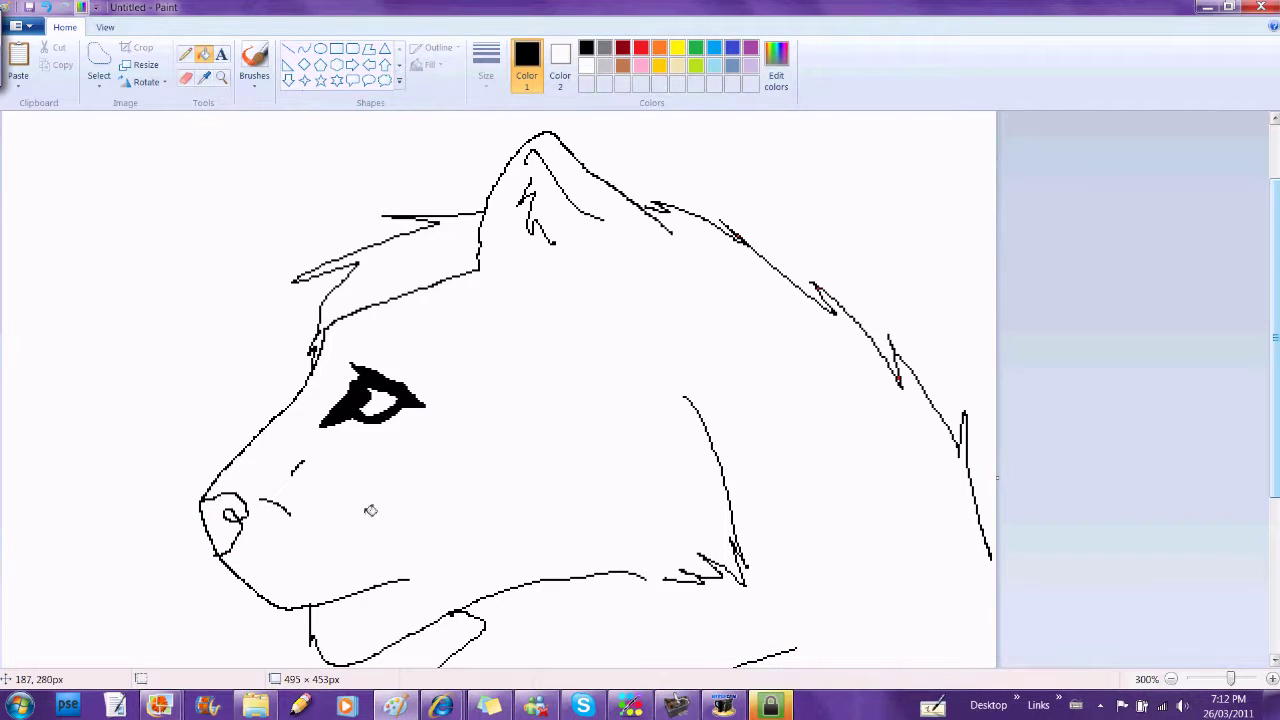
click(441, 706)
click(380, 626)
click(386, 258)
click(395, 705)
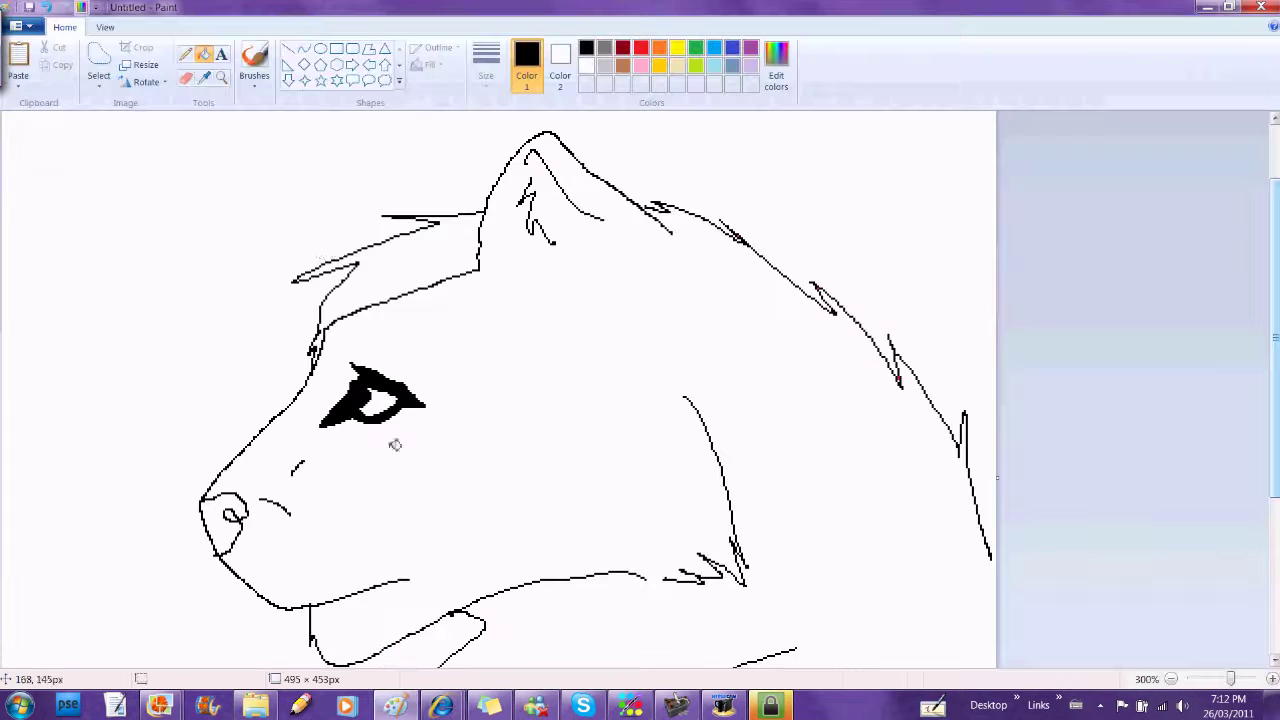
Step: Remove the leftover red pixels from the mane tufts and extend the mane's outline to the canvas edge in black
click(222, 79)
click(522, 372)
click(185, 54)
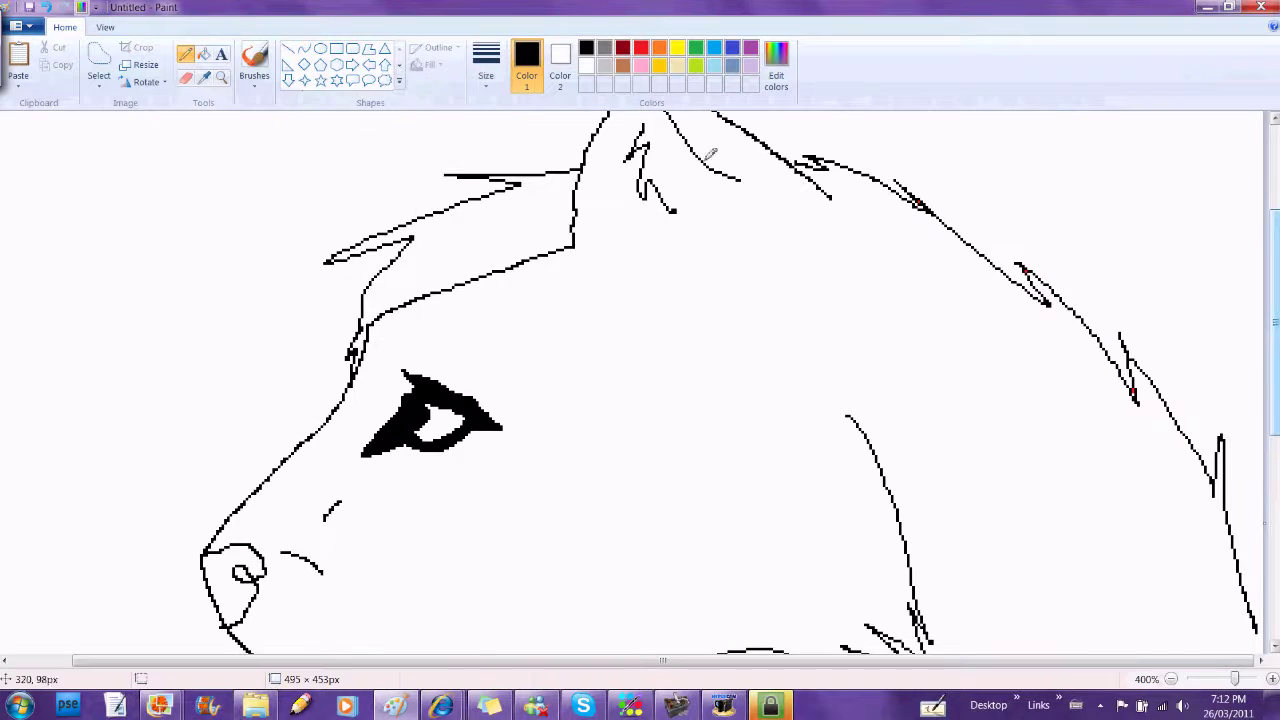
click(185, 77)
click(641, 47)
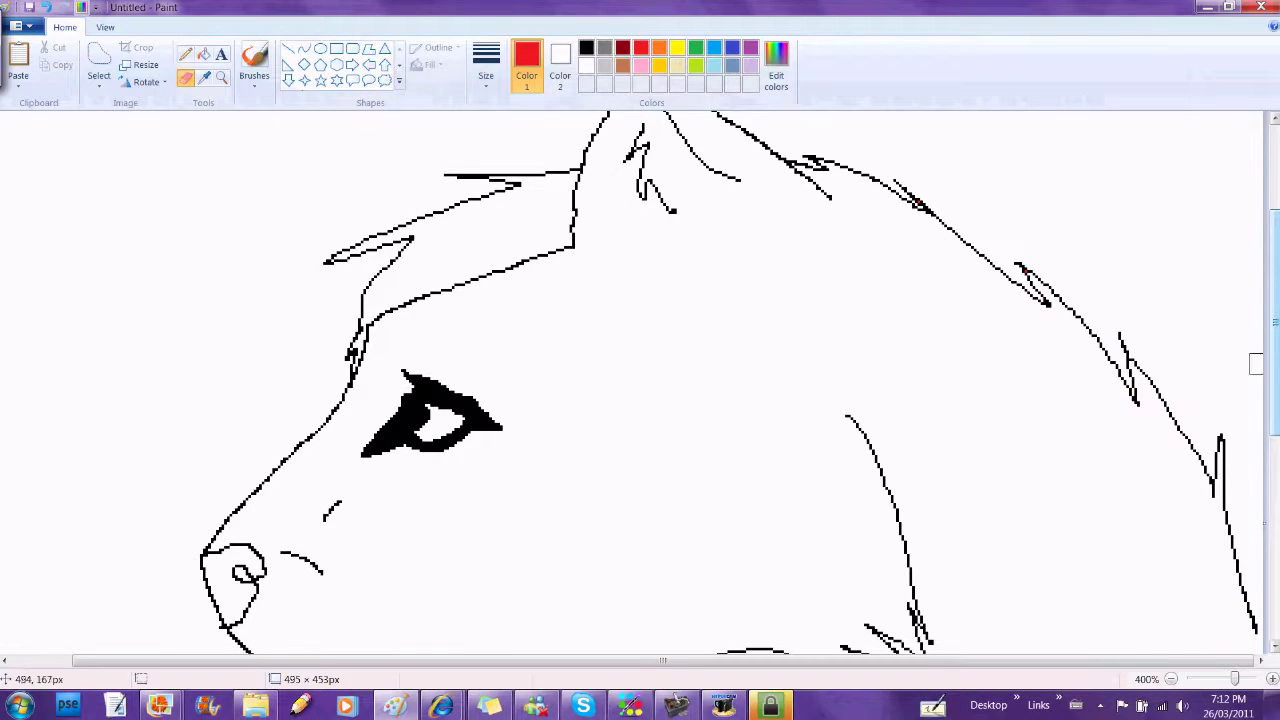
scroll(1256, 363, down, 3)
click(185, 54)
click(586, 47)
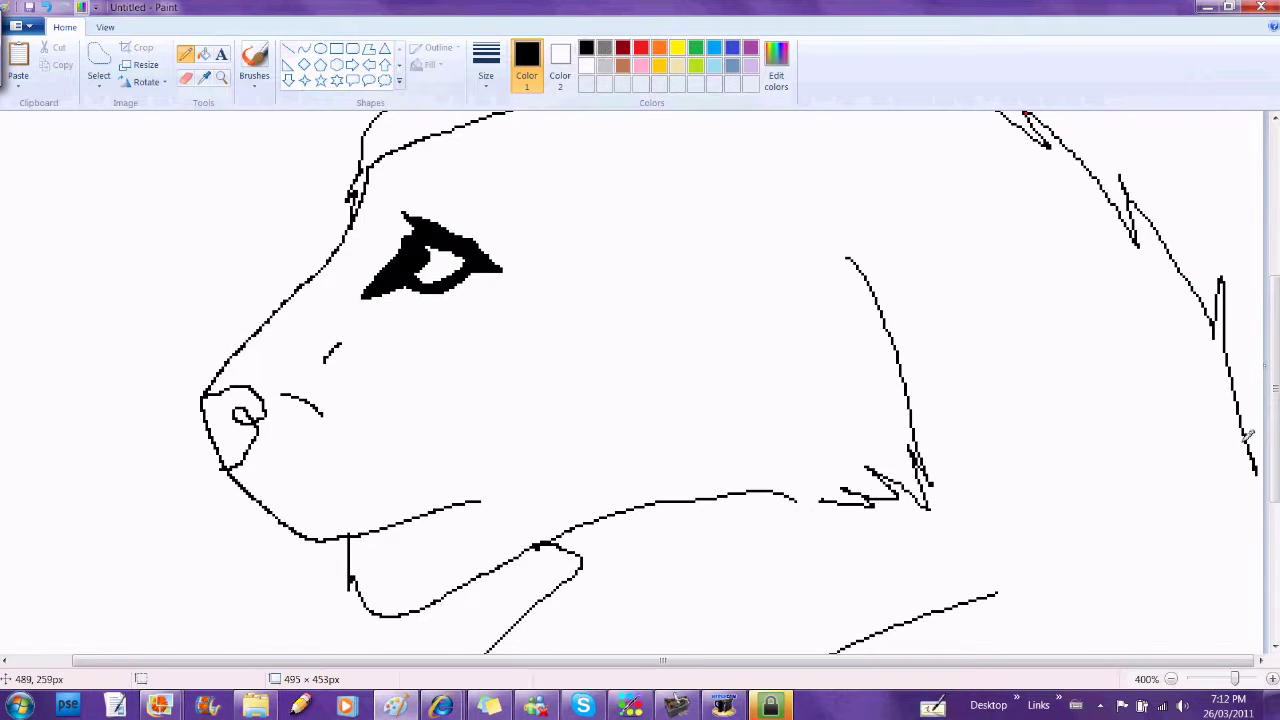
scroll(1272, 400, down, 5)
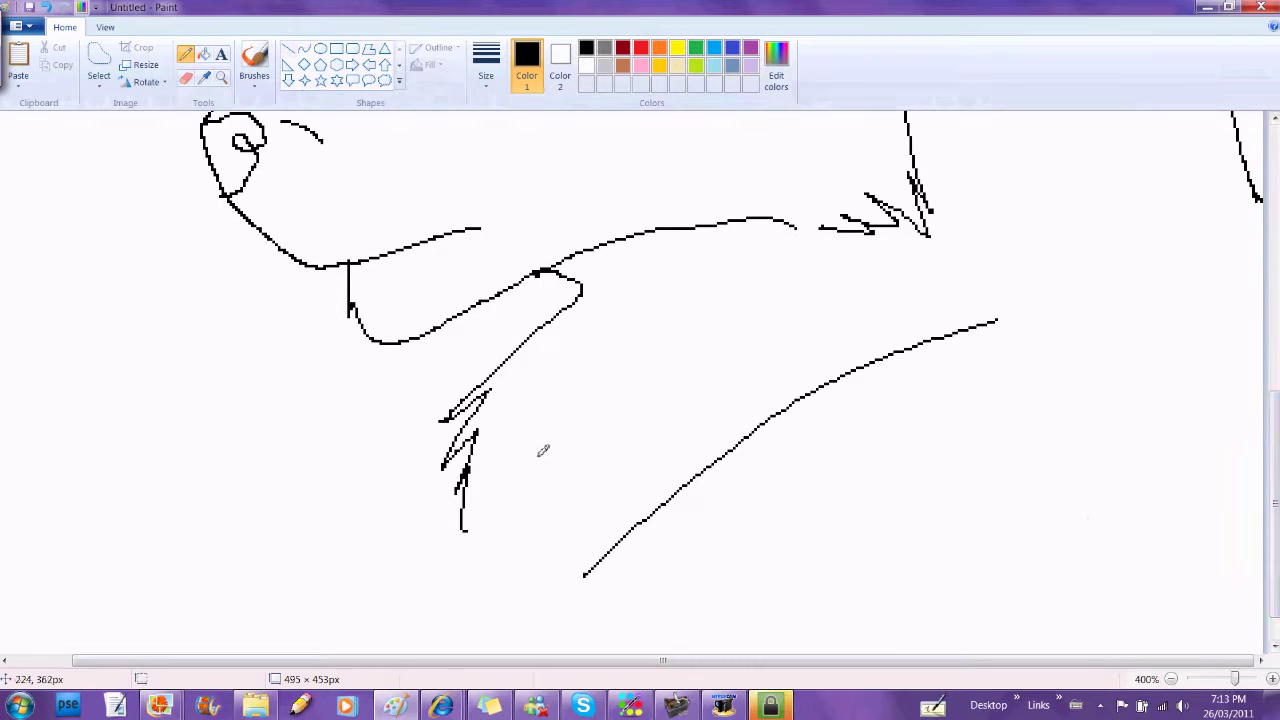
Step: Crop the canvas from below to 495 × 390 px so it ends at the neck lines
click(222, 78)
right_click(309, 154)
right_click(309, 154)
drag(167, 418, 167, 376)
click(197, 277)
click(345, 406)
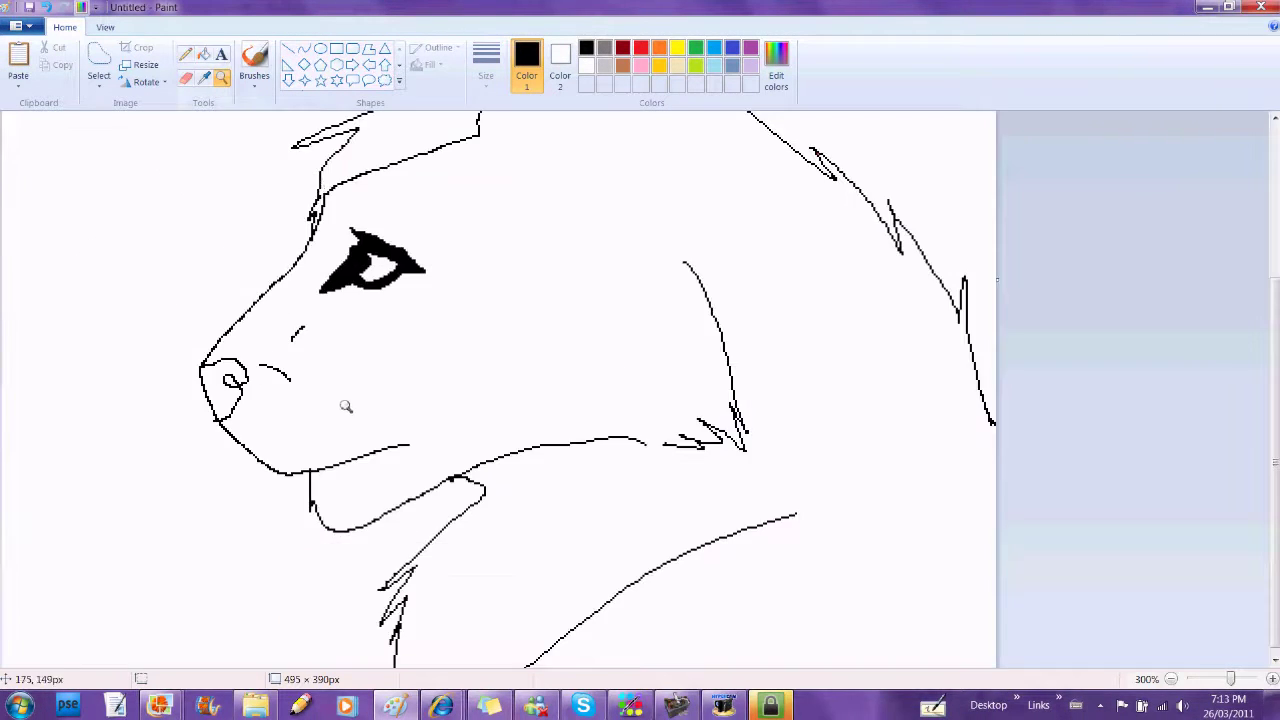
right_click(194, 160)
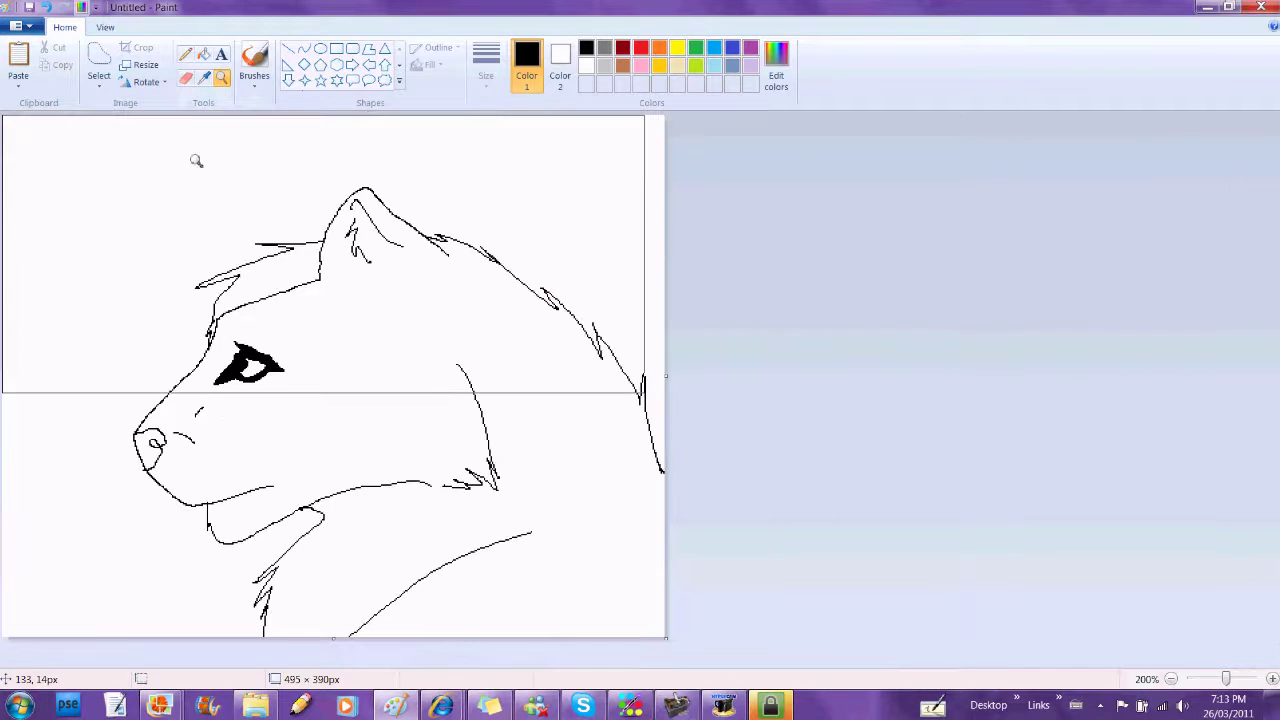
Step: Handwrite "looks like a cat..." in black in the blank area beside the head
click(184, 55)
mouse_move(80, 288)
mouse_down()
mouse_move(96, 255)
mouse_move(126, 214)
mouse_up()
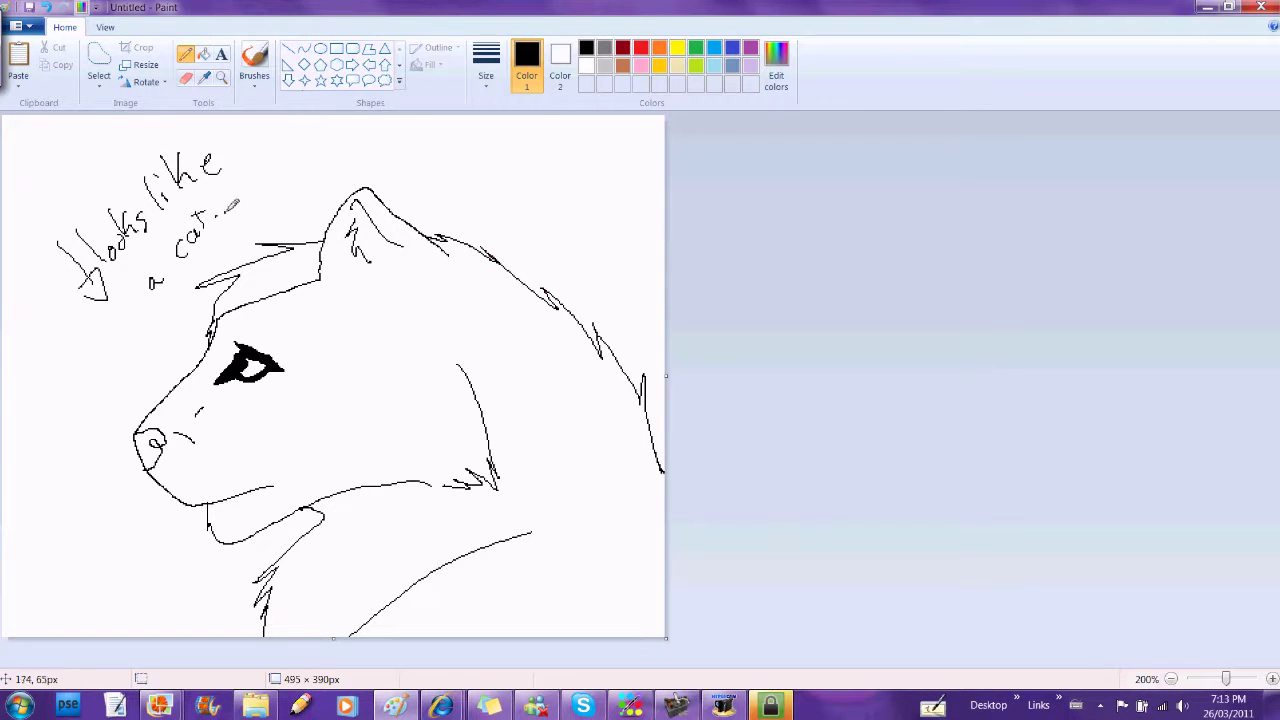
Step: Undo the handwritten cat note and the canvas crop
key(ctrl+z)
key(ctrl+z)
key(ctrl+z)
key(ctrl+z)
key(ctrl+z)
key(ctrl+z)
key(ctrl+z)
key(ctrl+z)
key(ctrl+z)
key(ctrl+z)
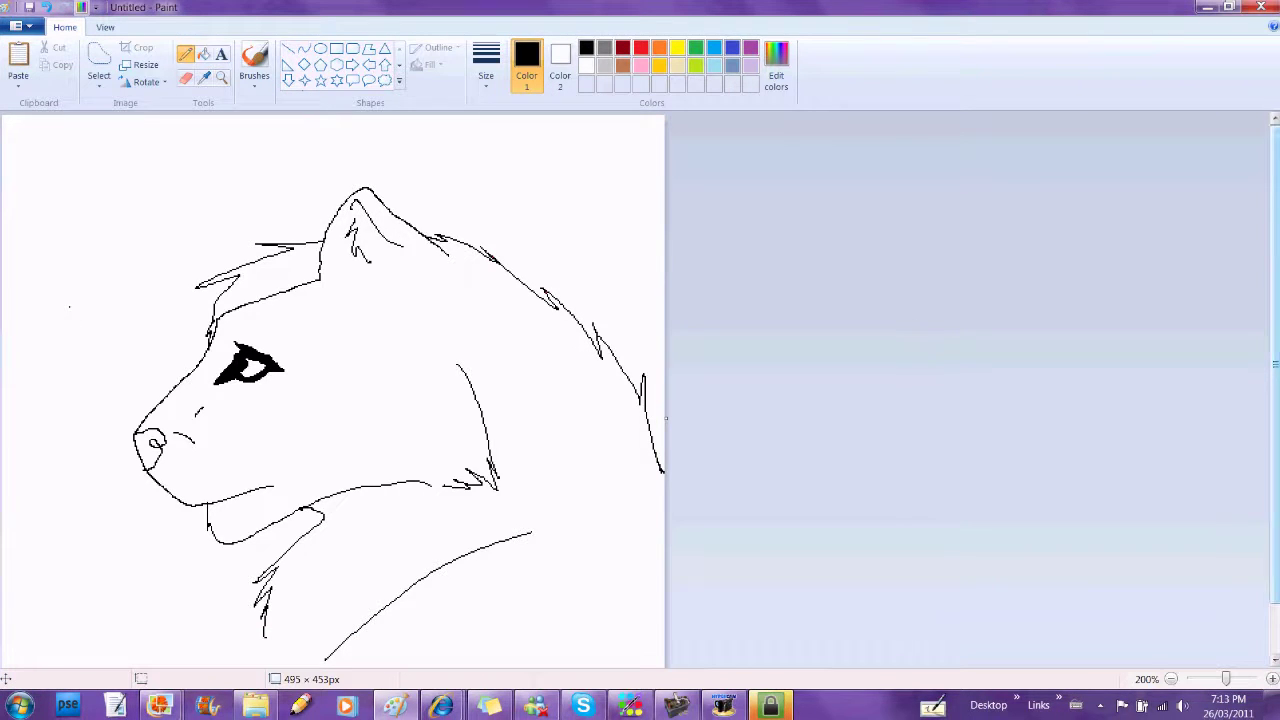
Step: Shorten the canvas to 495 × 388 px so its lower edge cuts off at the neck lines
scroll(711, 363, down, 3)
drag(326, 665, 327, 577)
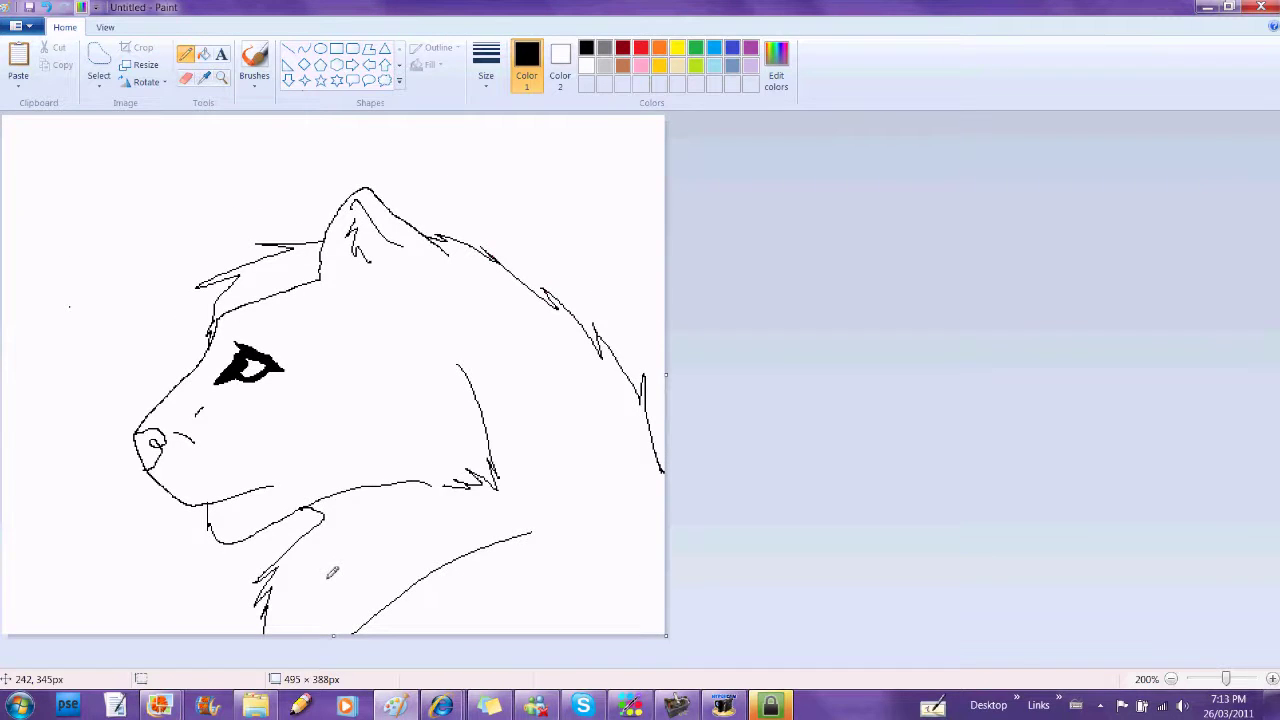
Step: Try filling the animal's head with orange and with light brown
click(662, 62)
click(659, 48)
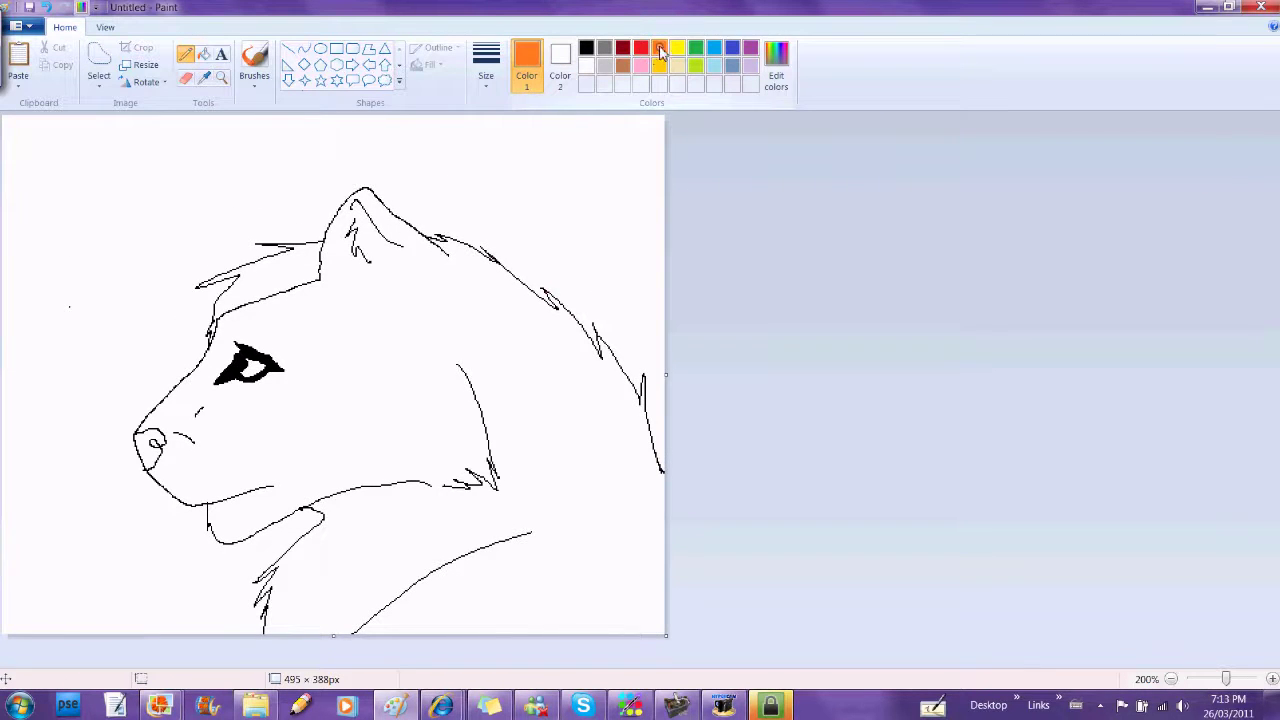
click(203, 53)
click(389, 315)
key(ctrl+z)
click(622, 66)
click(404, 303)
key(ctrl+z)
Step: Add a dark brown custom colour to the palette
click(776, 70)
click(824, 343)
click(477, 462)
Step: Mix a pale cream custom colour and fill the animal's head, jaw and neck with it
click(776, 70)
click(824, 250)
click(477, 462)
click(430, 443)
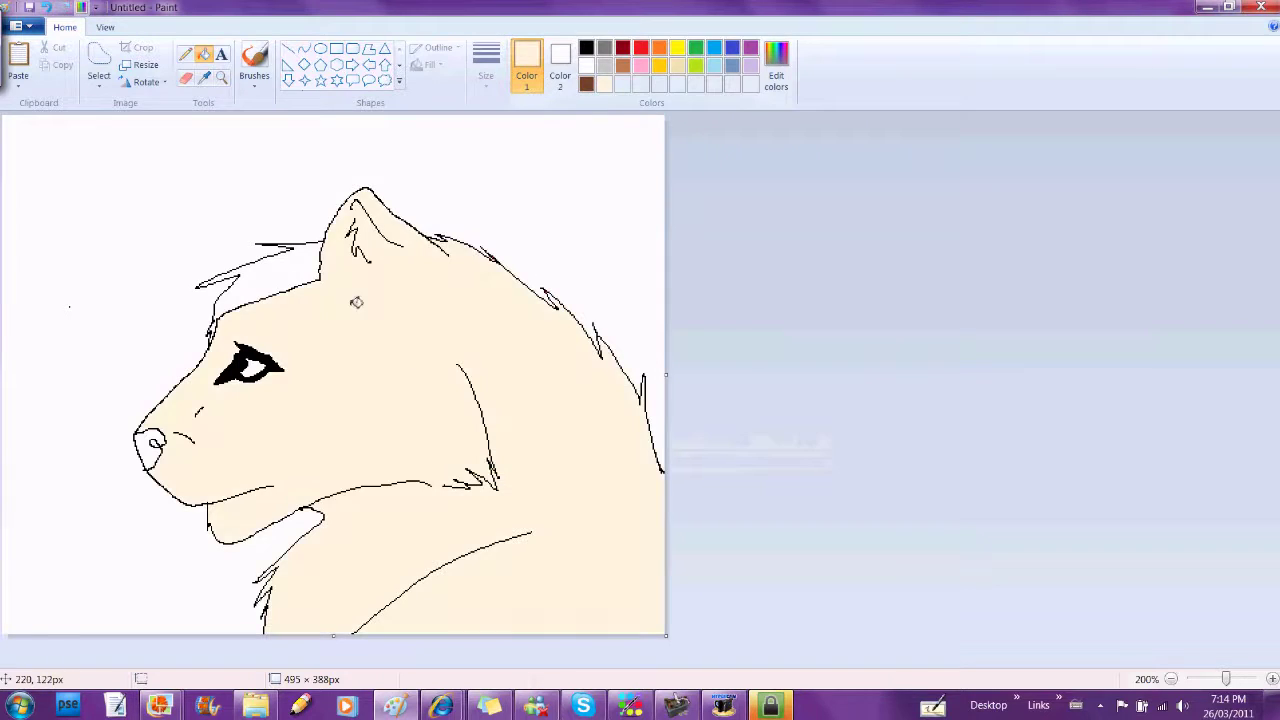
Step: Create a near-black custom colour with RGB 31, 31, 31 and fill the forehead hair with it
click(588, 48)
click(776, 70)
click(826, 374)
click(482, 459)
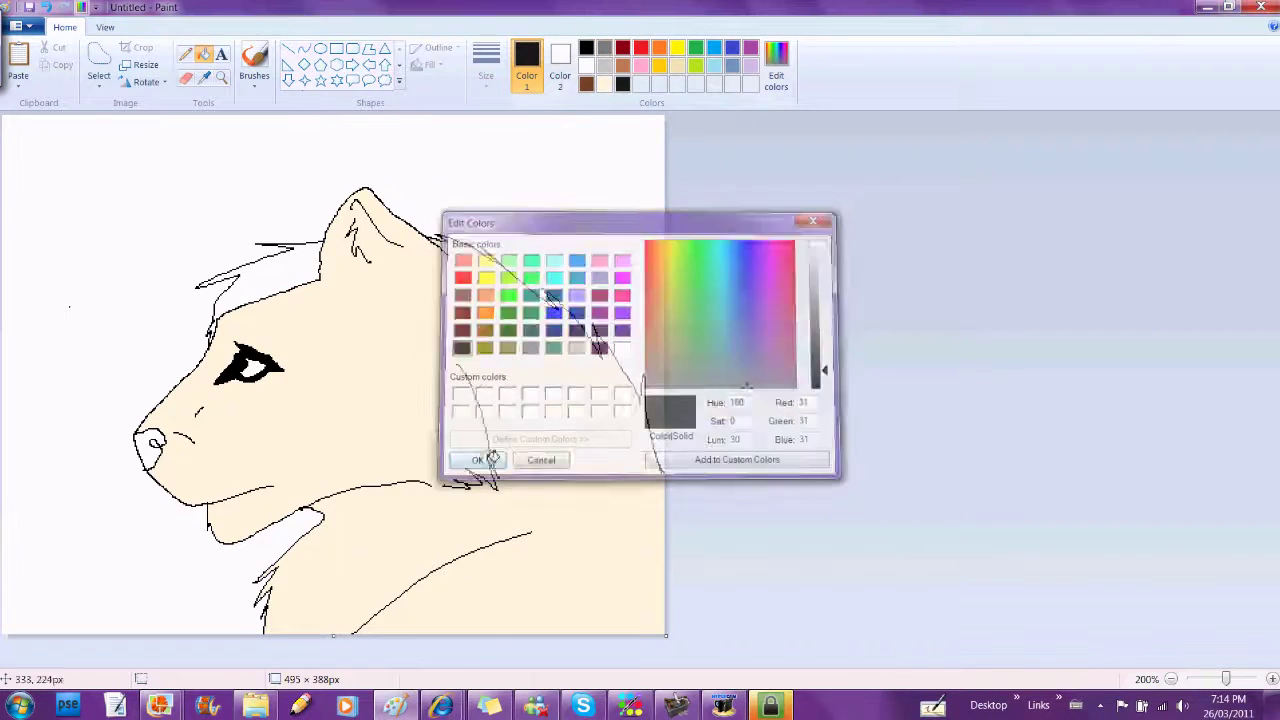
click(301, 267)
Step: Draw the mane's jagged inner edge from behind the ear to the canvas edge and fill the mane near-black
click(185, 54)
drag(448, 254, 588, 421)
click(204, 57)
click(509, 287)
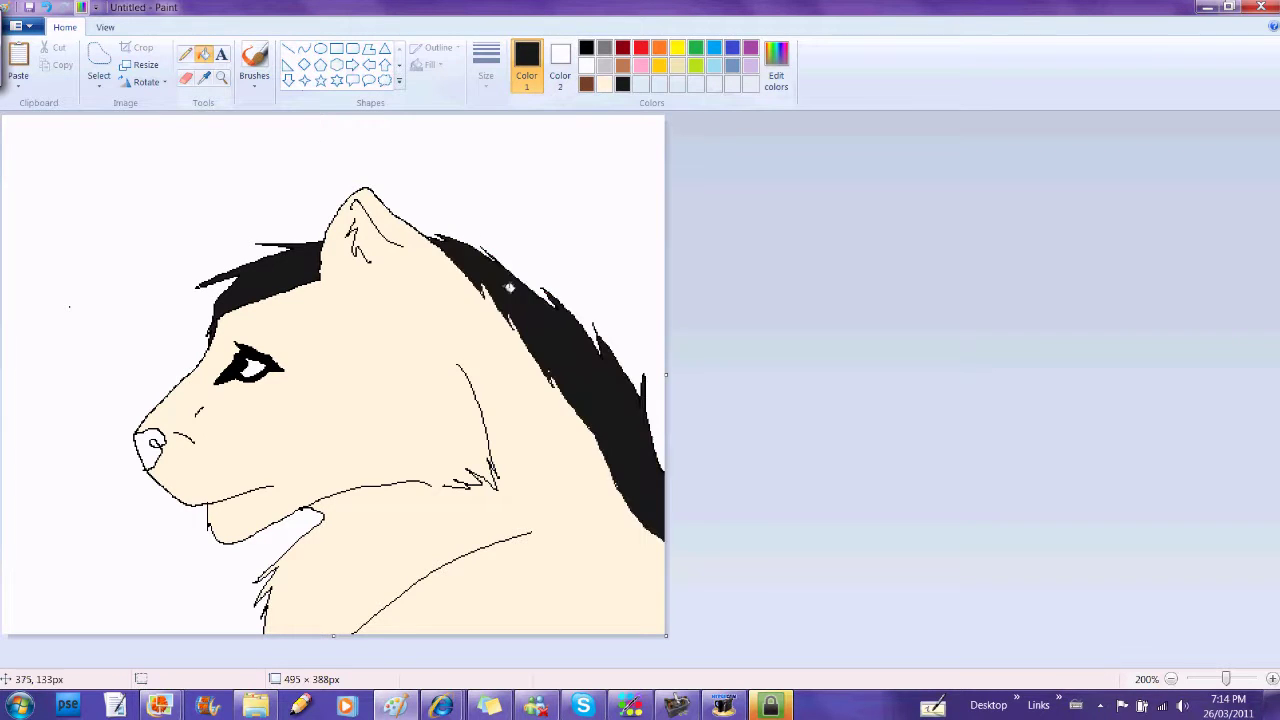
Step: Outline markings on the cheek fur, muzzle, chin and ear tip in dark brown with the Pencil
click(185, 53)
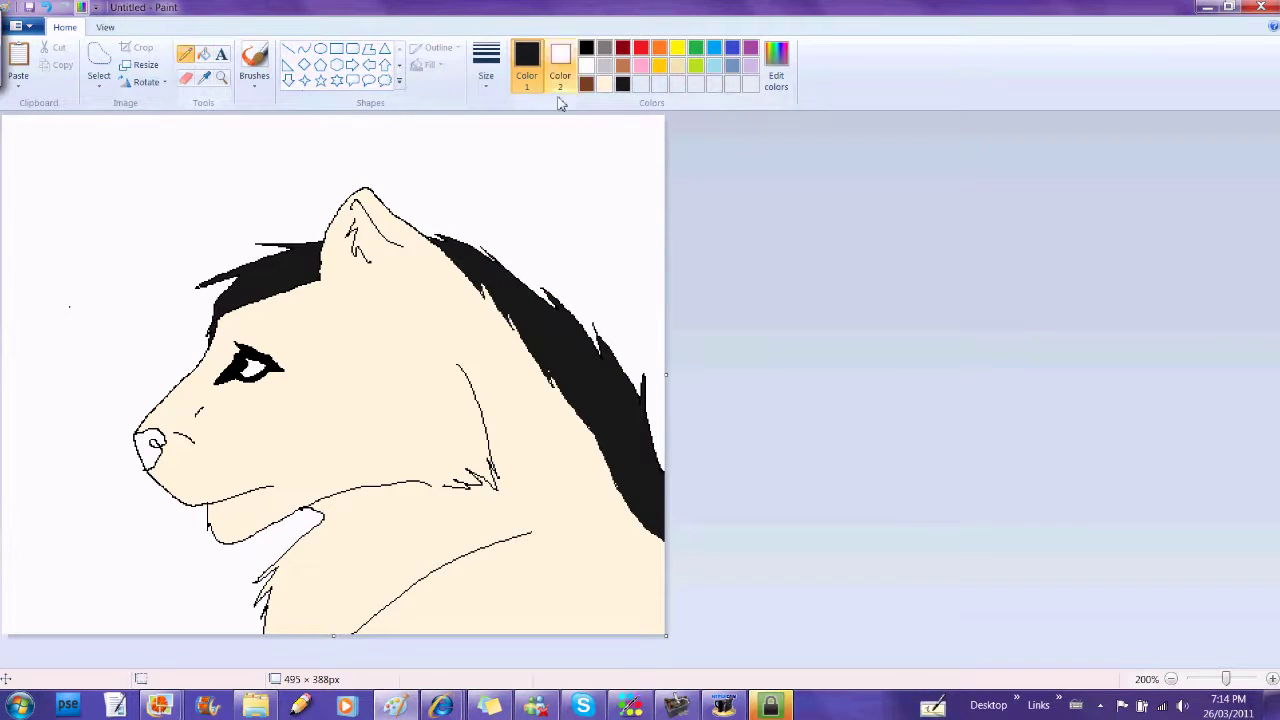
click(586, 84)
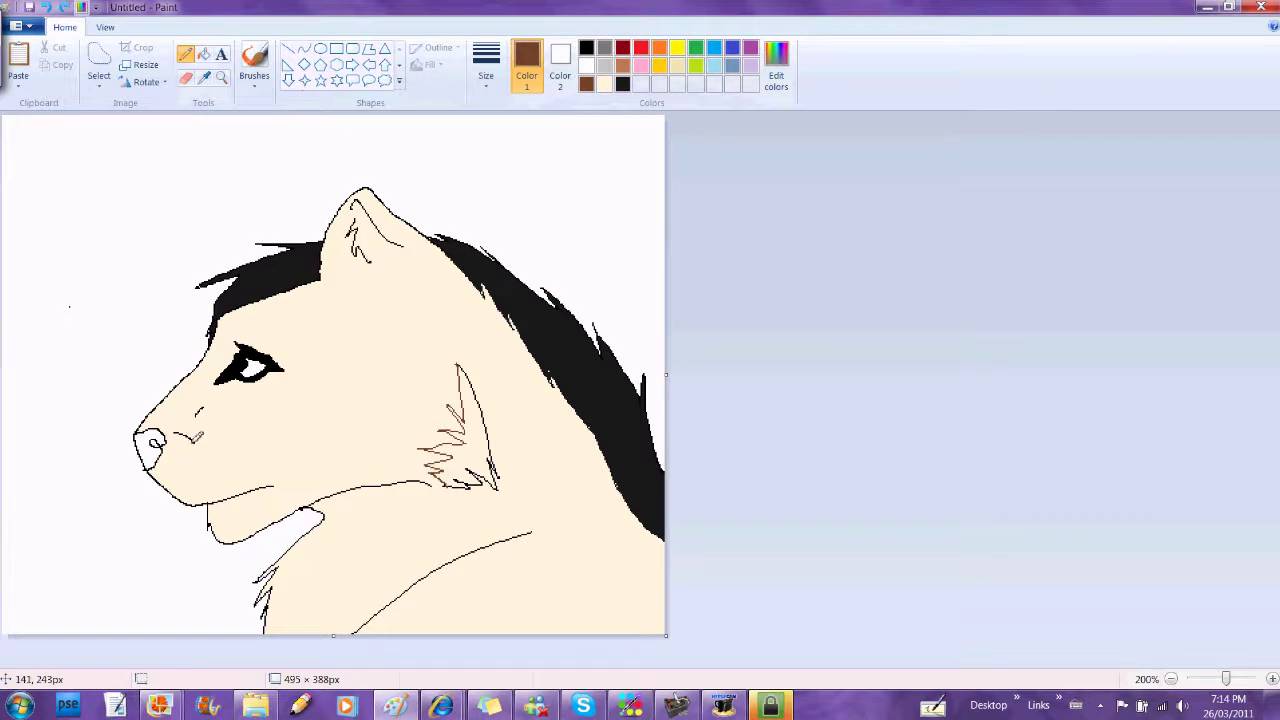
drag(183, 436, 212, 501)
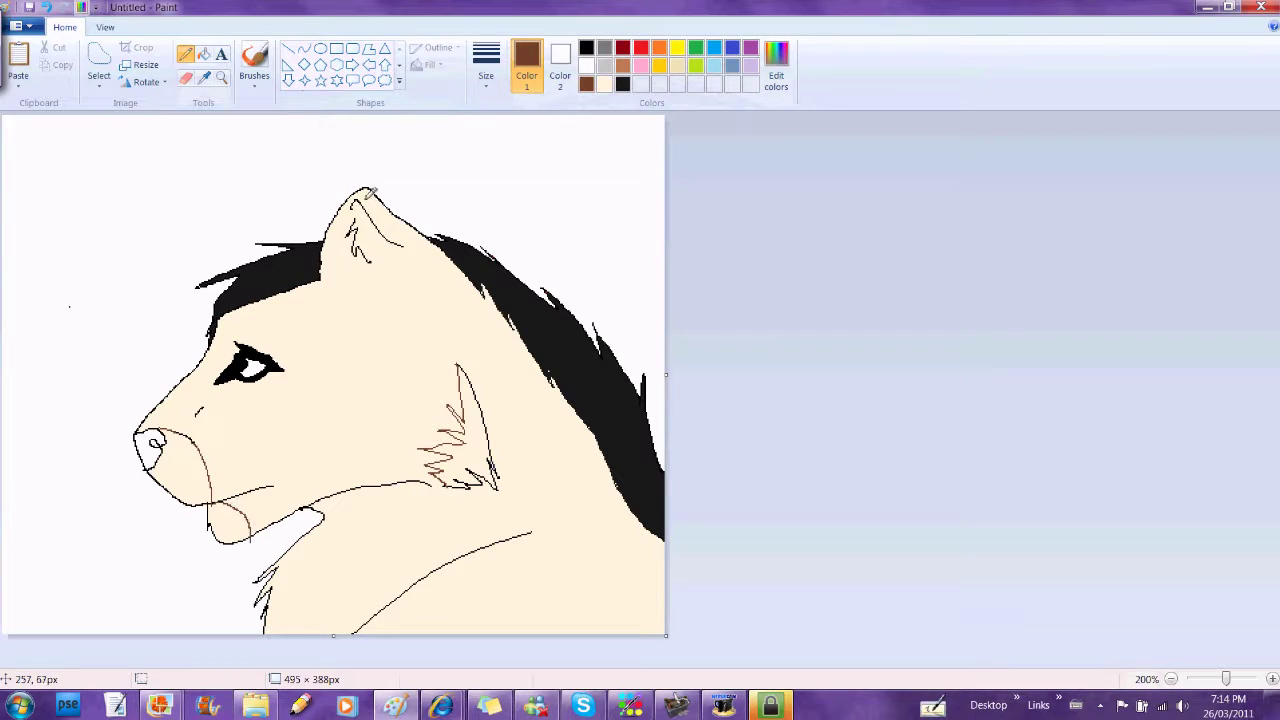
Step: Outline the inner ear and fill it near-black, and fill the ear tip with dark brown
click(586, 47)
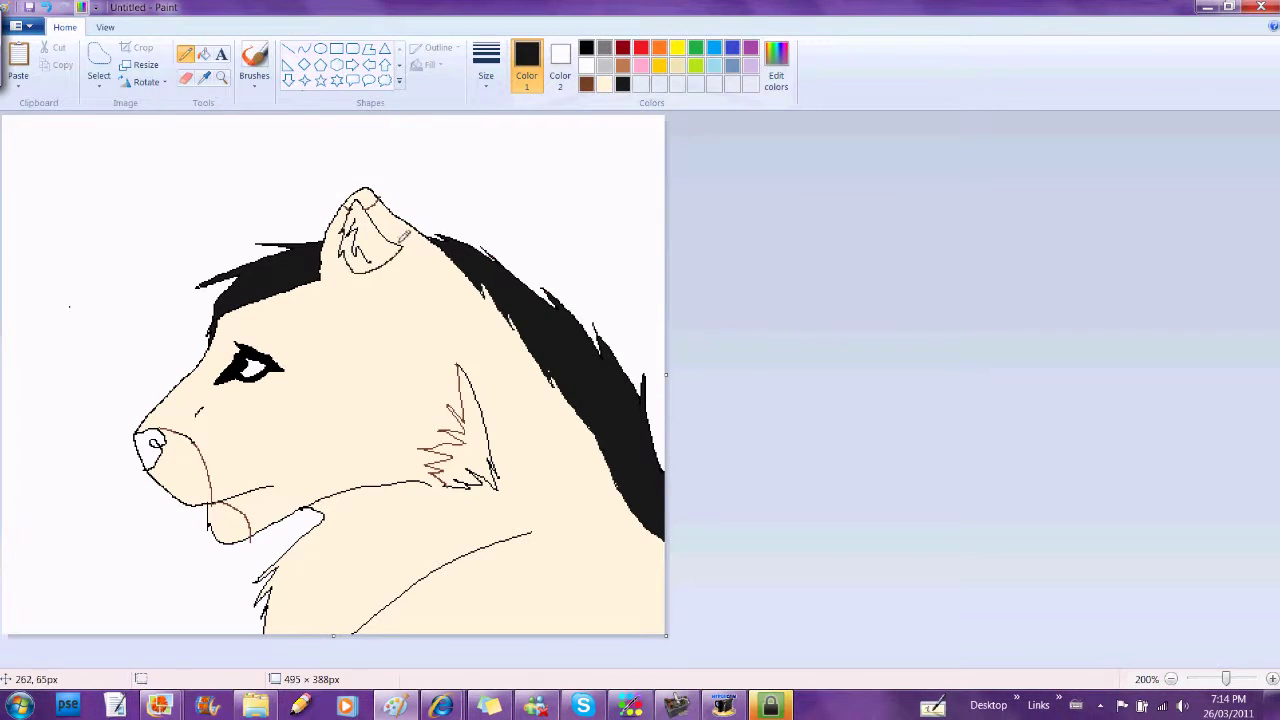
click(203, 54)
click(365, 250)
click(586, 84)
click(380, 215)
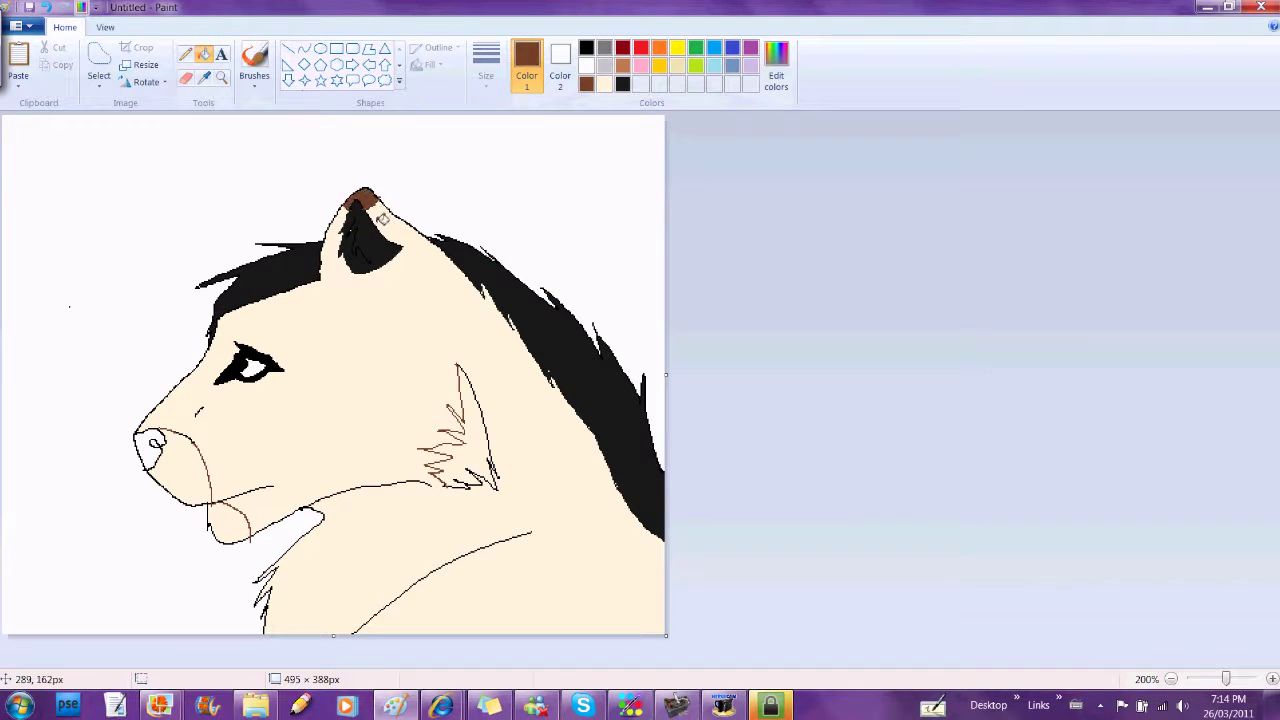
Step: Fill the cheek fur, muzzle and chin markings with dark brown
click(455, 430)
click(175, 468)
click(228, 524)
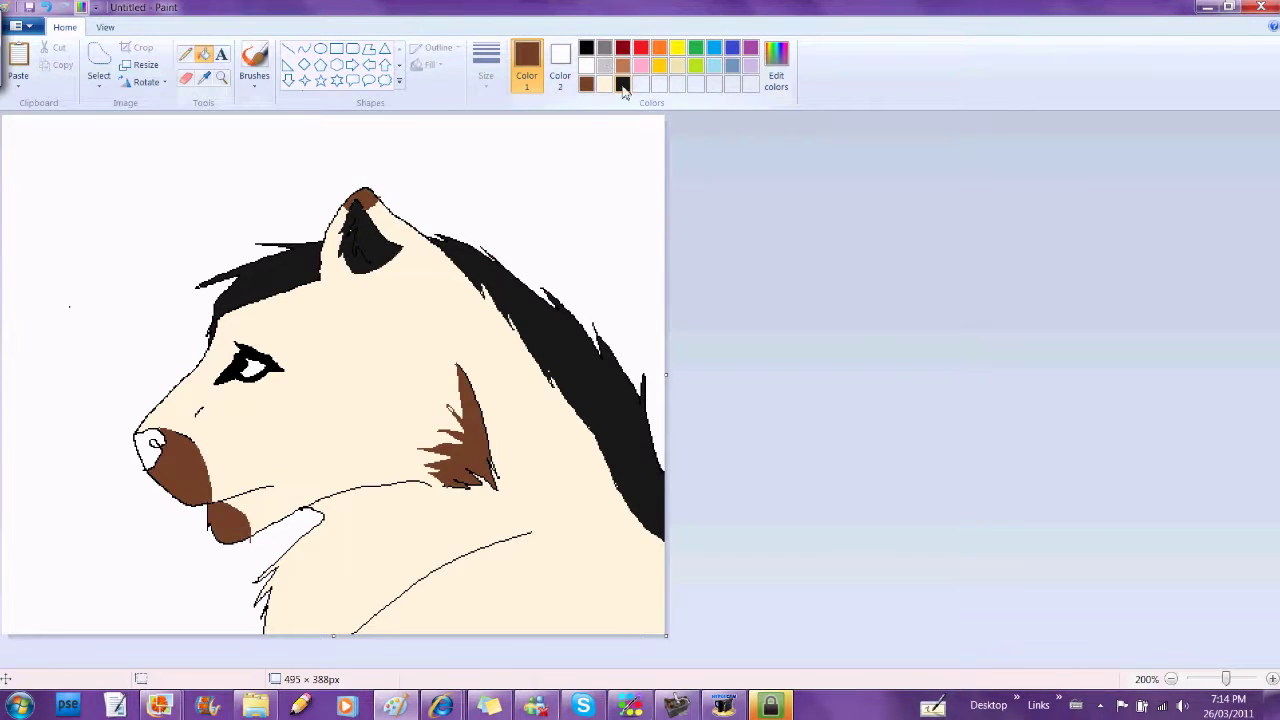
Step: Mix a dark grey custom colour slightly lighter than the mane and fill the nose with it
click(776, 65)
click(824, 372)
click(480, 460)
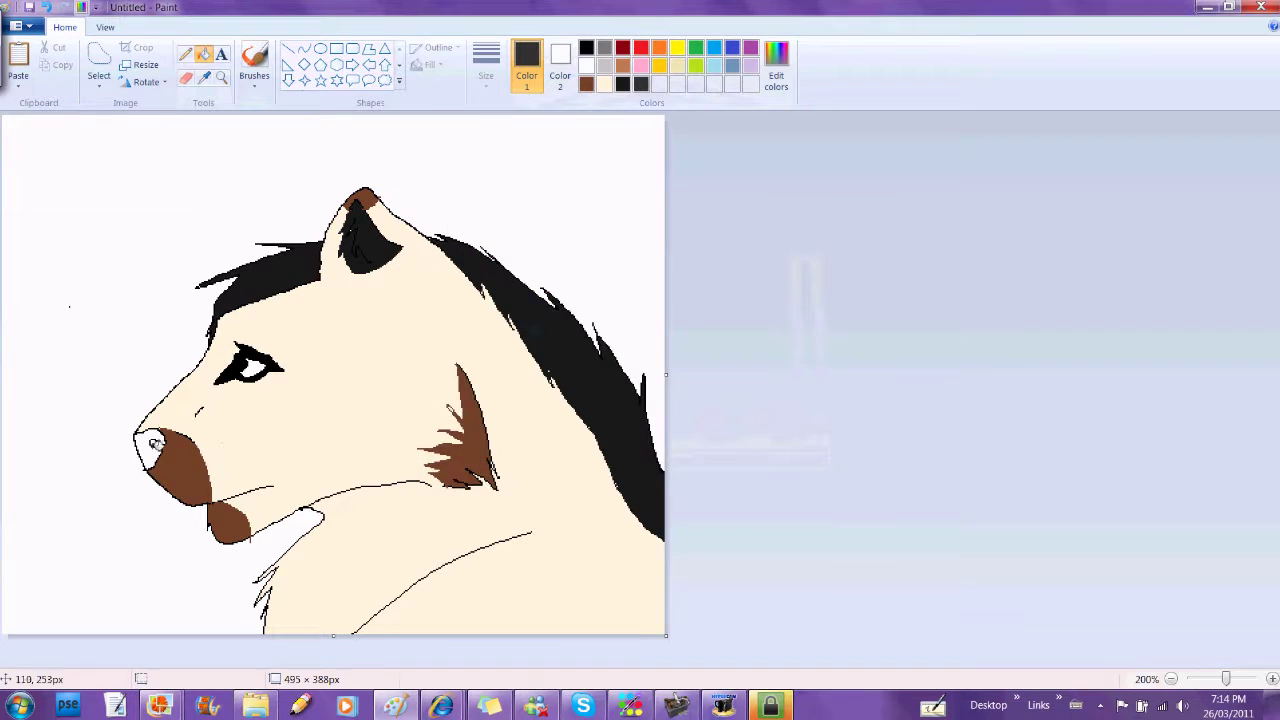
click(155, 443)
Step: Fill the white iris of the eye with bright blue
click(221, 78)
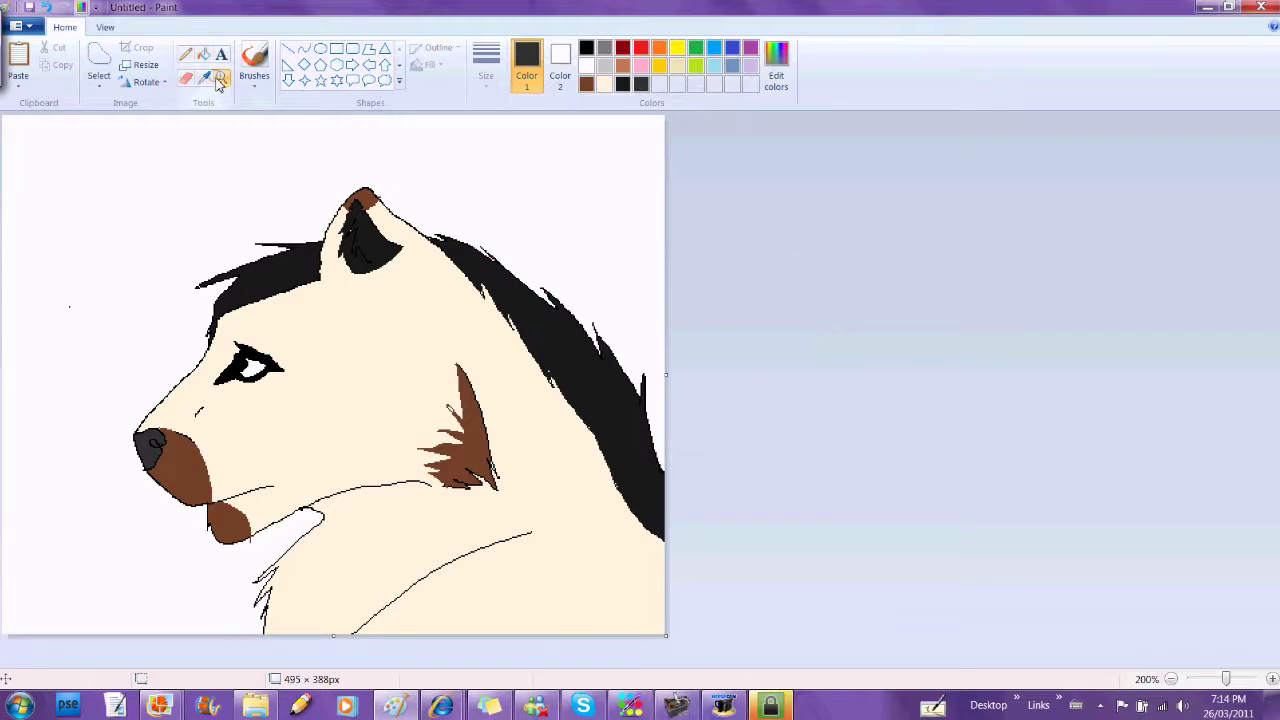
click(320, 404)
click(368, 275)
click(368, 275)
click(368, 275)
click(203, 53)
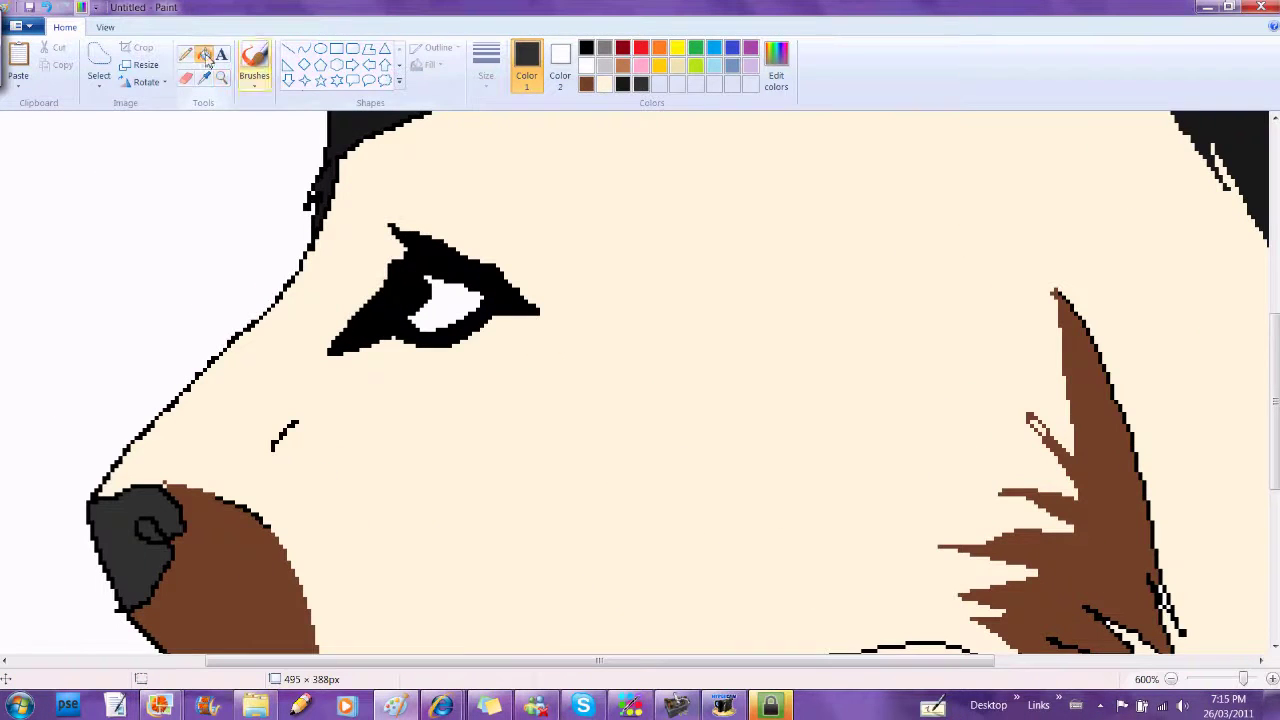
click(714, 48)
click(437, 287)
Step: Handwrite "K off to PSE 7.0 I go!" in blue in the blank area beside the head
click(221, 77)
right_click(237, 200)
right_click(237, 200)
right_click(243, 229)
click(185, 55)
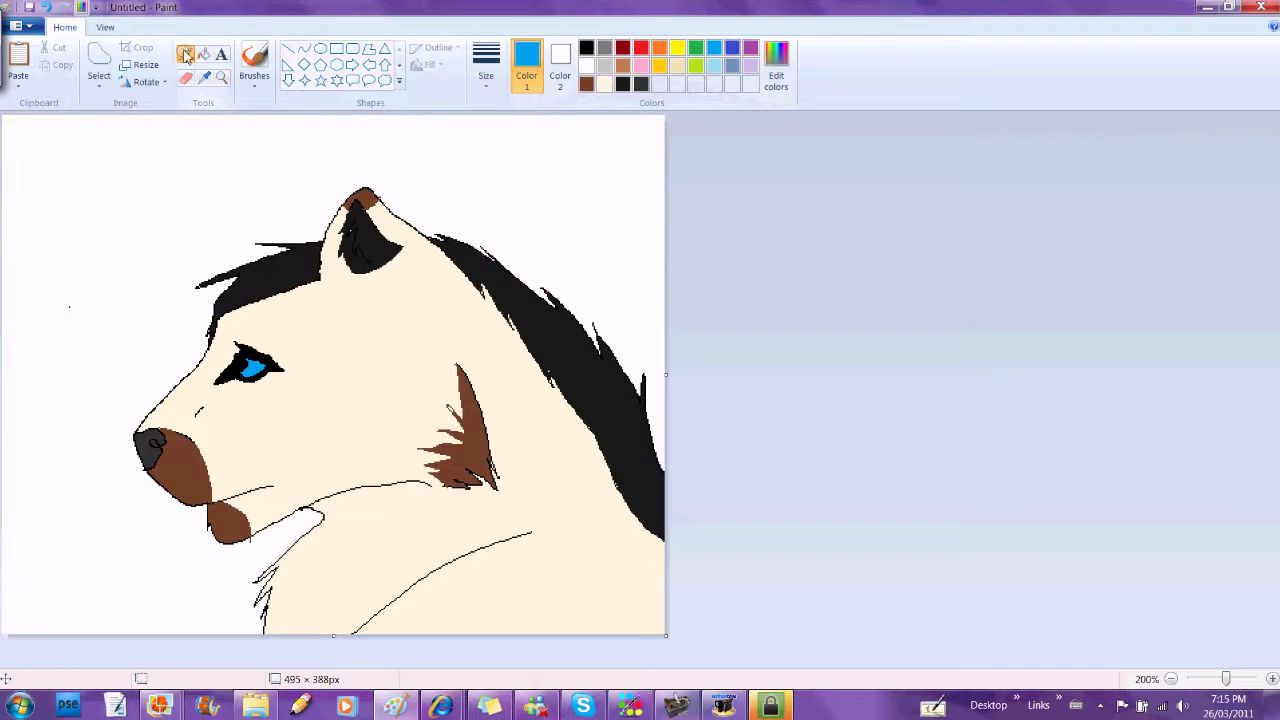
drag(113, 208, 134, 182)
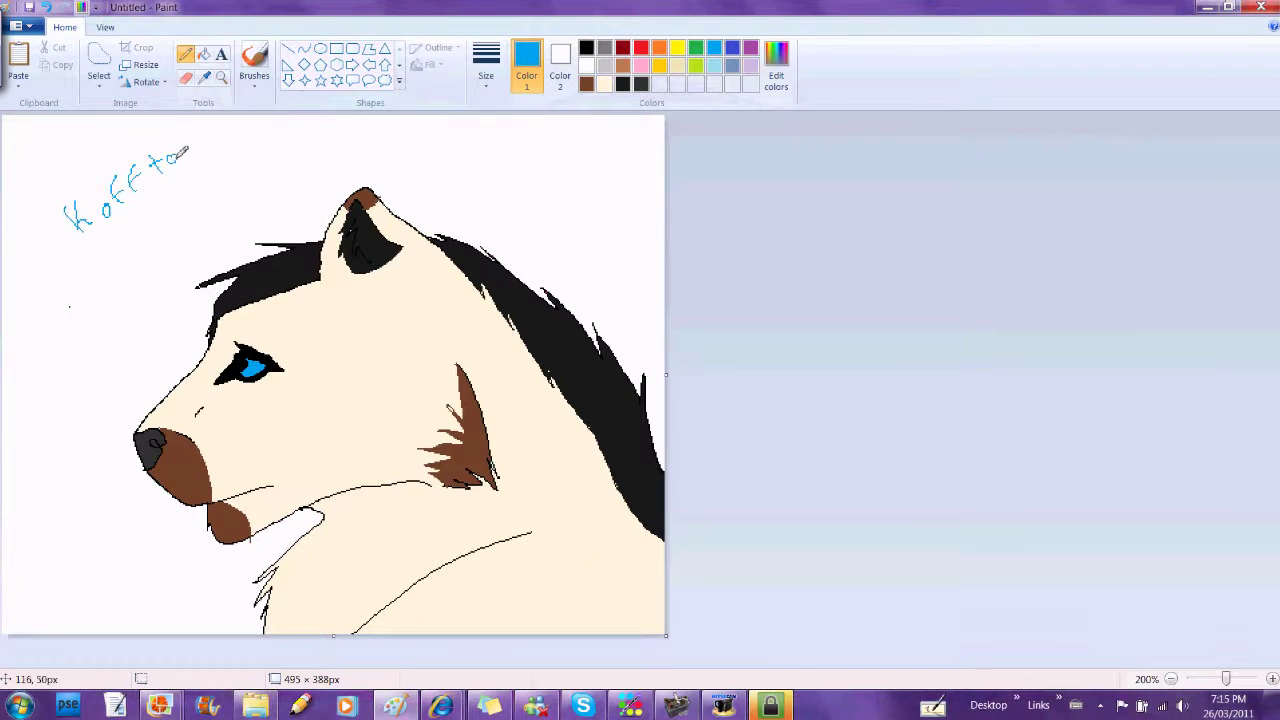
drag(158, 227, 167, 231)
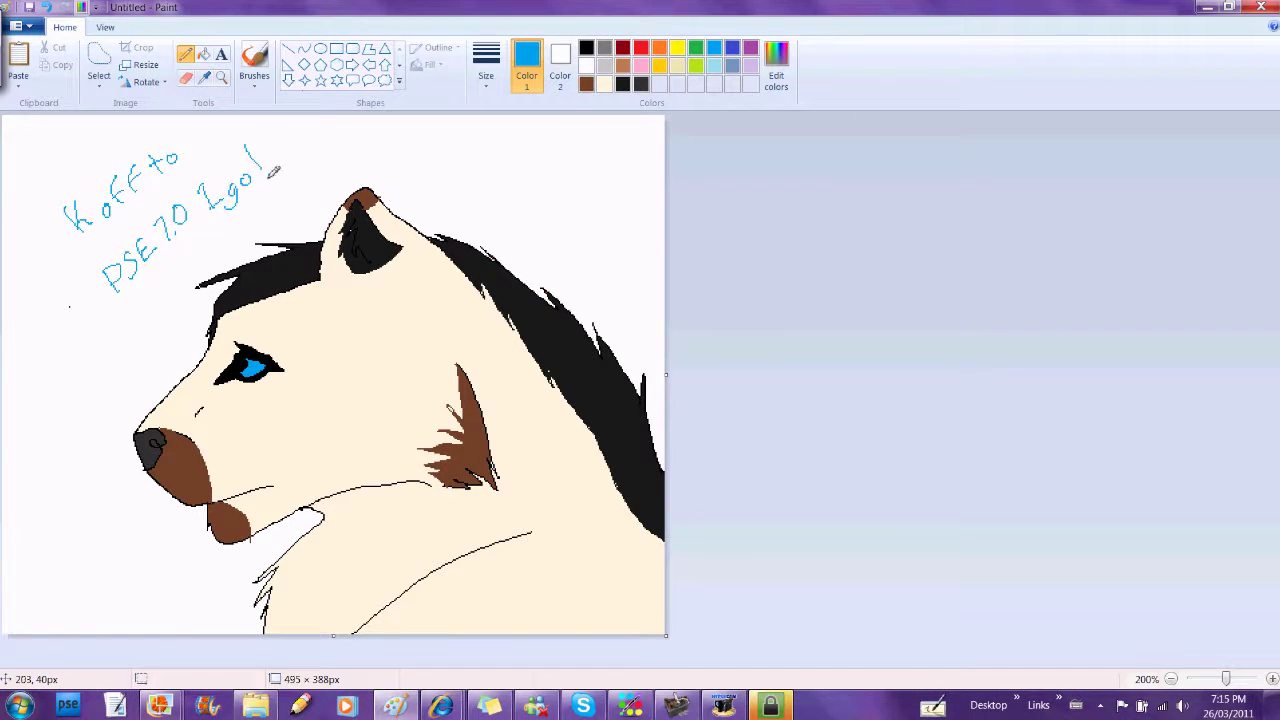
Step: Undo the blue handwritten note beside the head
key(ctrl+z)
key(ctrl+z)
key(ctrl+z)
key(ctrl+z)
key(ctrl+z)
key(ctrl+z)
key(ctrl+z)
key(ctrl+z)
key(ctrl+z)
key(ctrl+z)
key(ctrl+z)
key(ctrl+z)
key(ctrl+z)
key(ctrl+z)
key(ctrl+z)
key(ctrl+z)
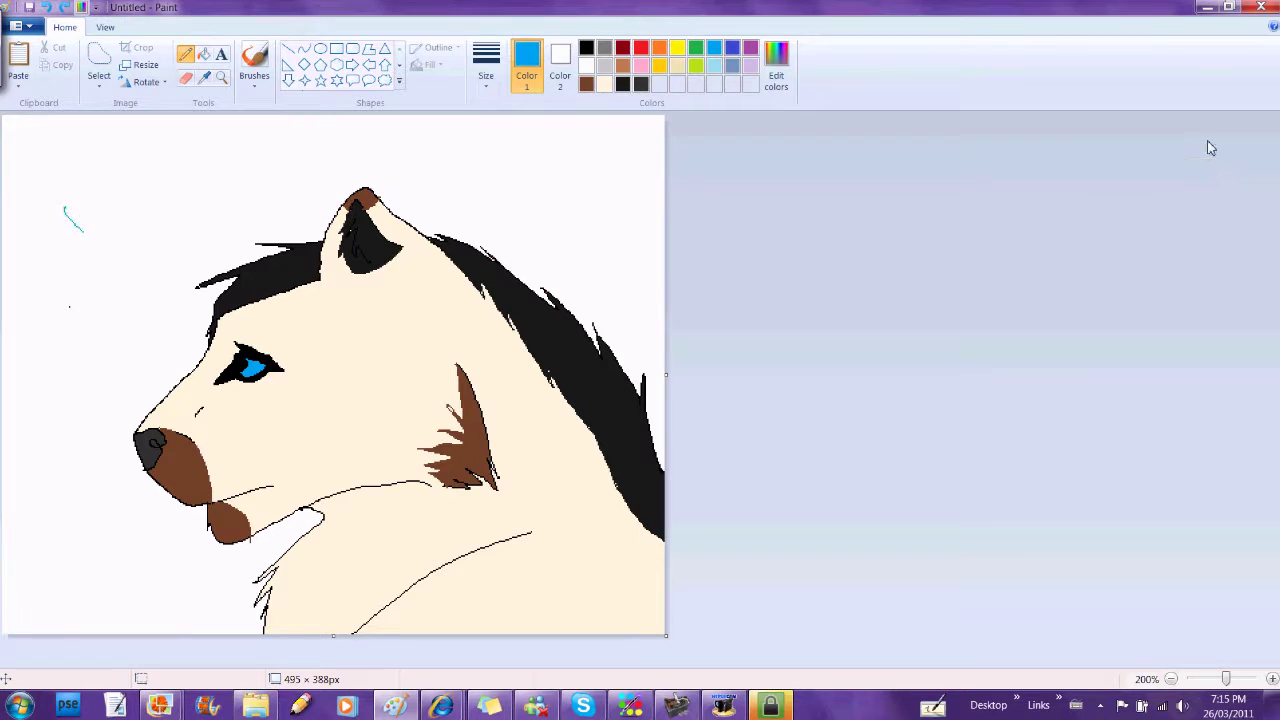
Step: Close the drawing and save it as a PNG named "for photoshop to deal with" in the New paint stuff folder
click(1261, 7)
click(618, 352)
text(for pho)
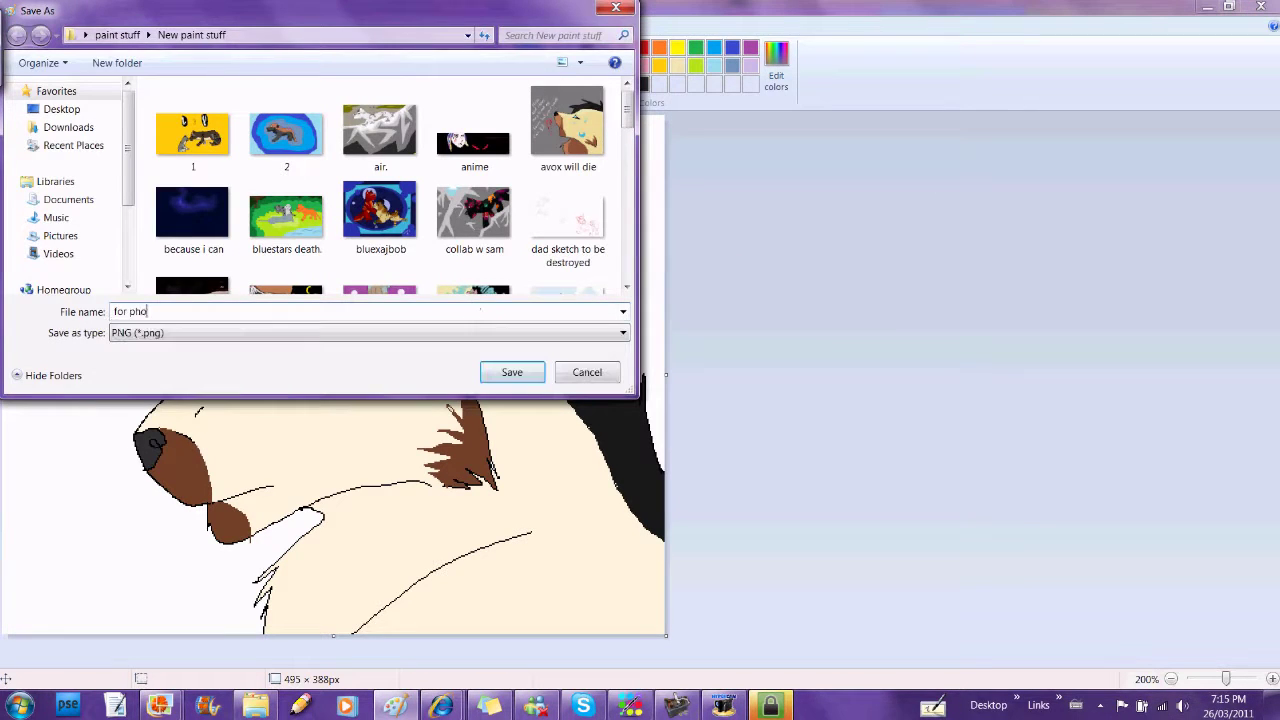
text(toshop to draw on)
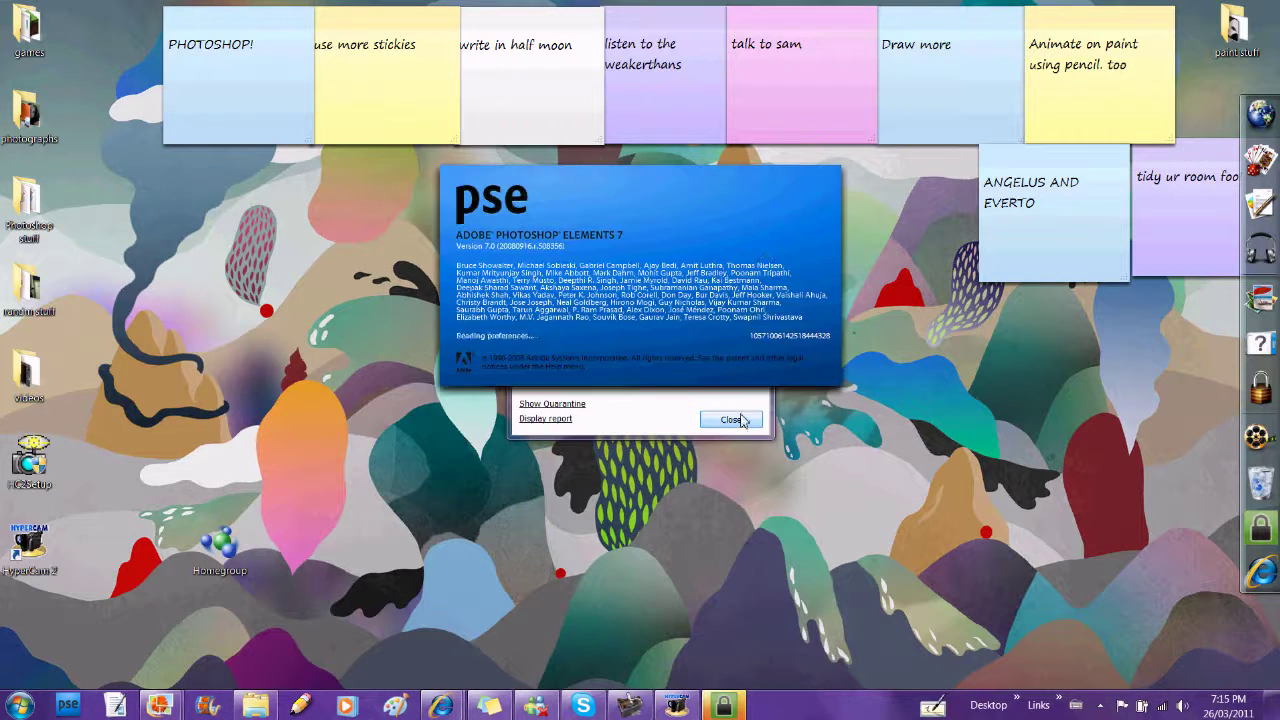
Step: Switch to Photoshop Elements 7 and open "for photoshop to deal with" from the New paint stuff folder inside paint stuff
click(738, 418)
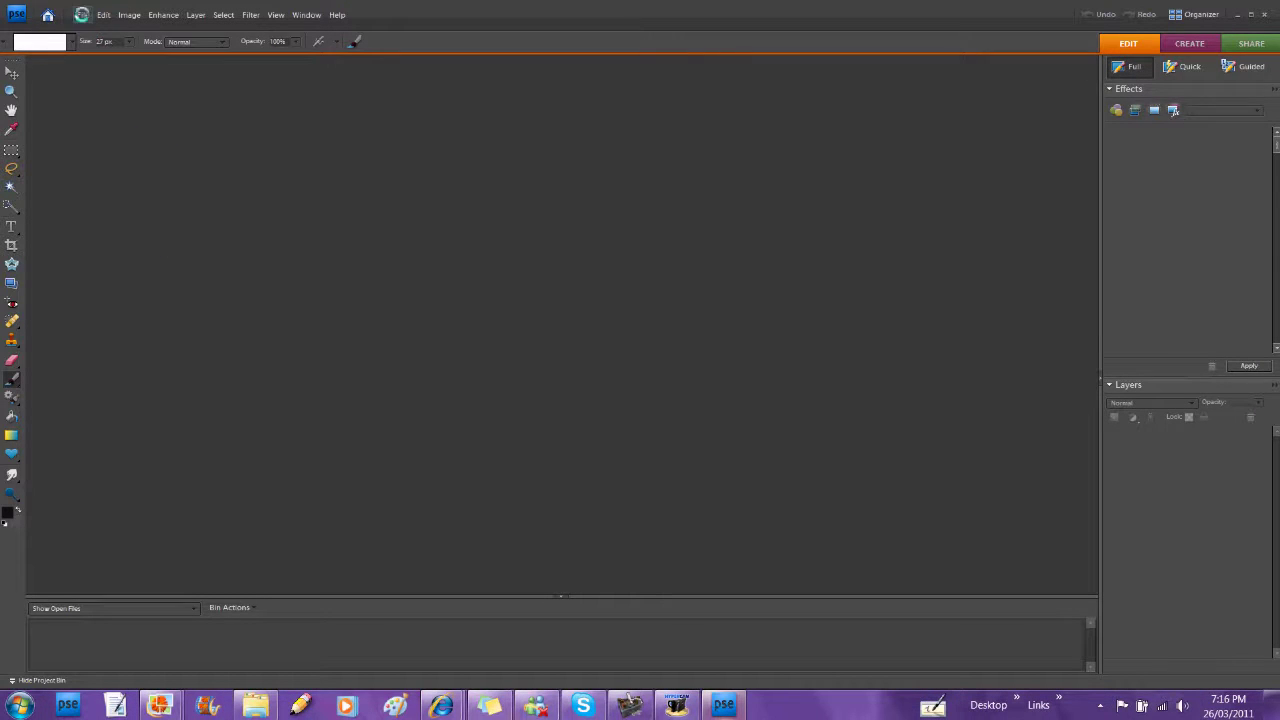
click(83, 14)
click(190, 46)
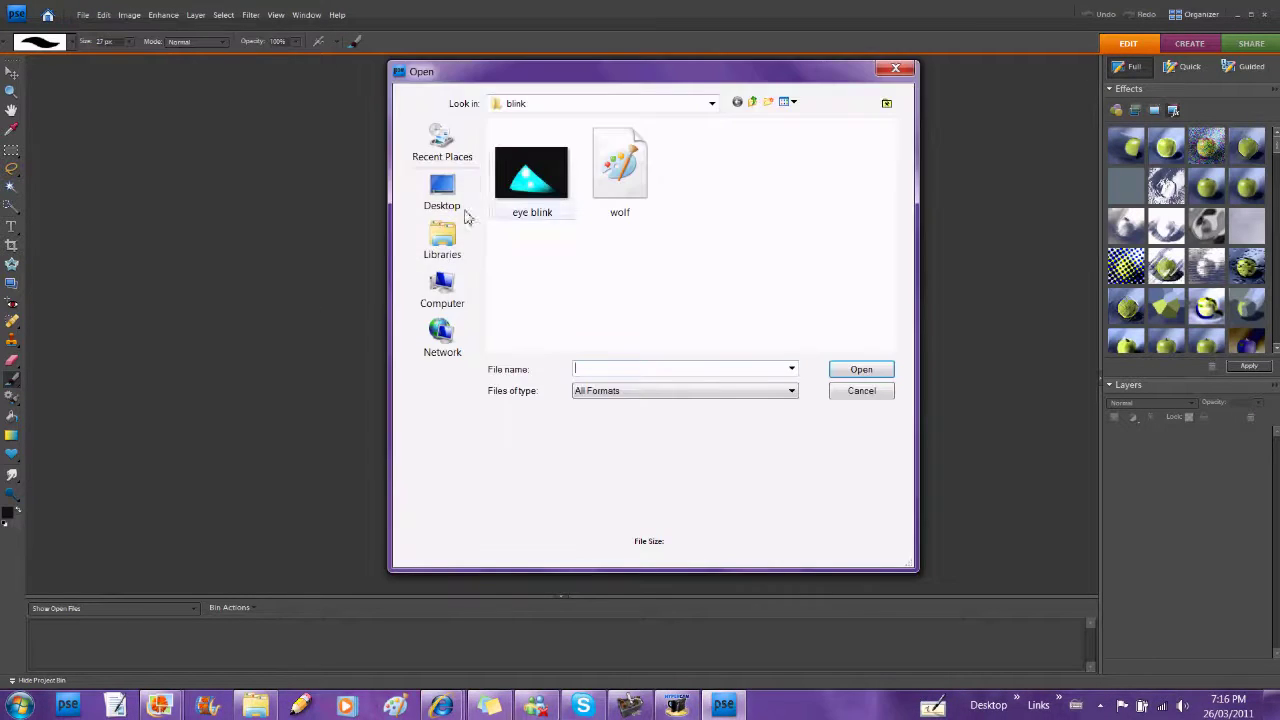
click(442, 195)
double_click(737, 335)
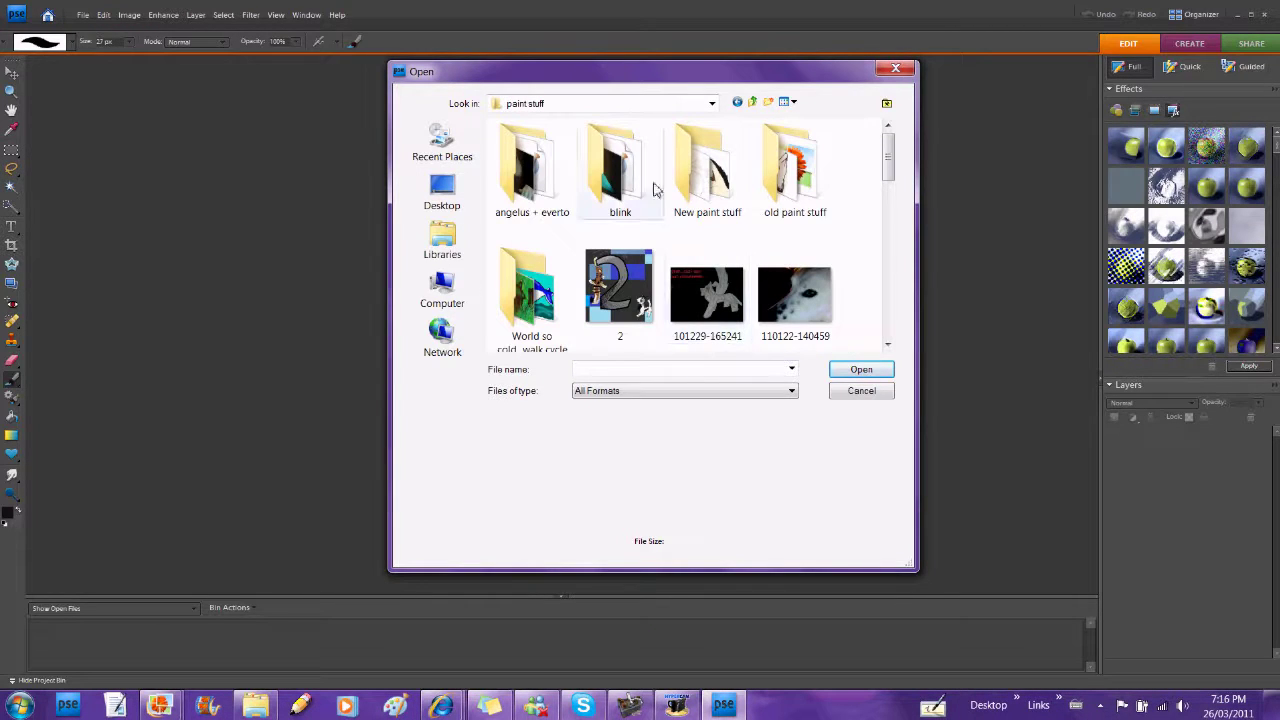
double_click(705, 170)
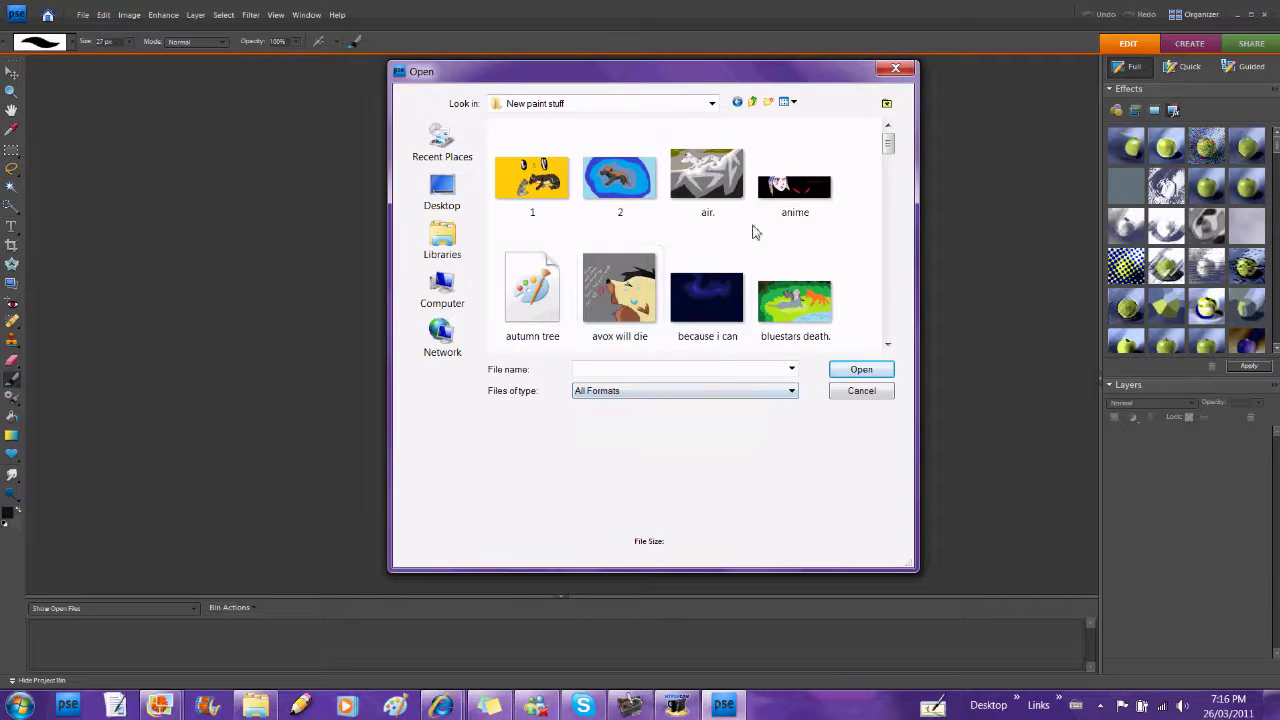
drag(888, 145, 890, 210)
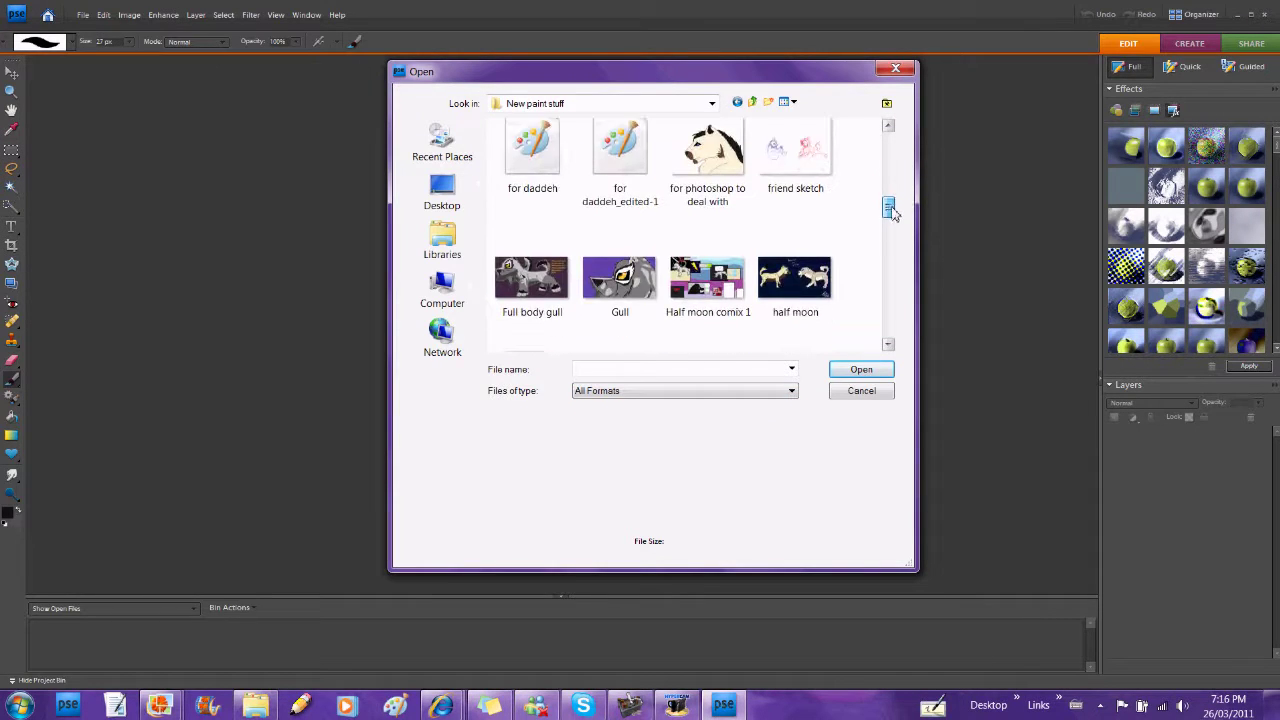
double_click(706, 128)
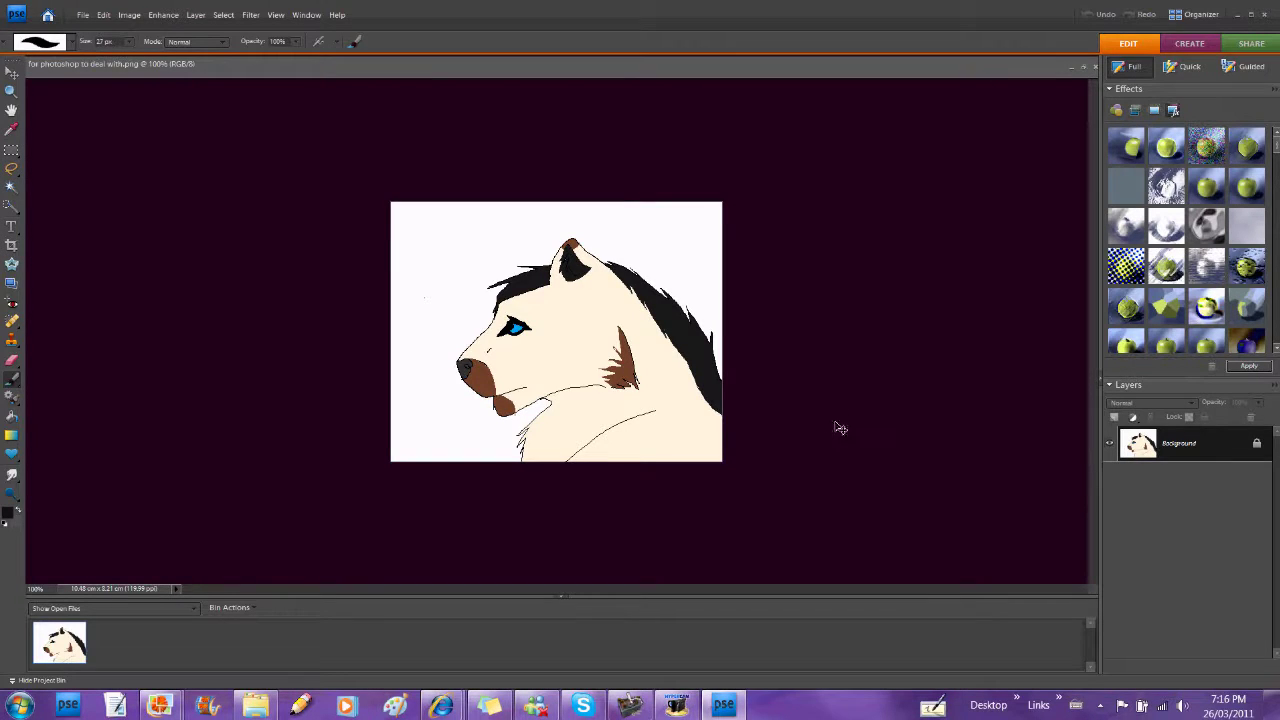
Step: Duplicate the Background layer and delete the original locked Background
right_click(1168, 451)
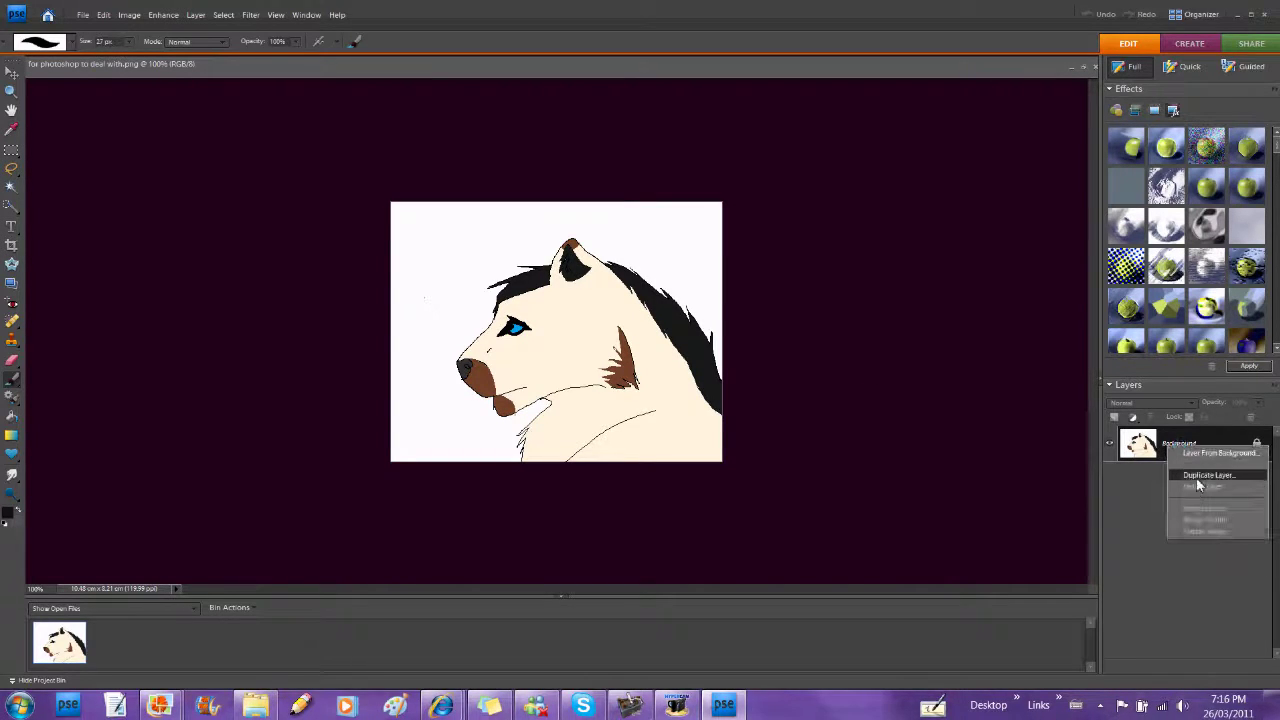
click(1195, 480)
click(743, 217)
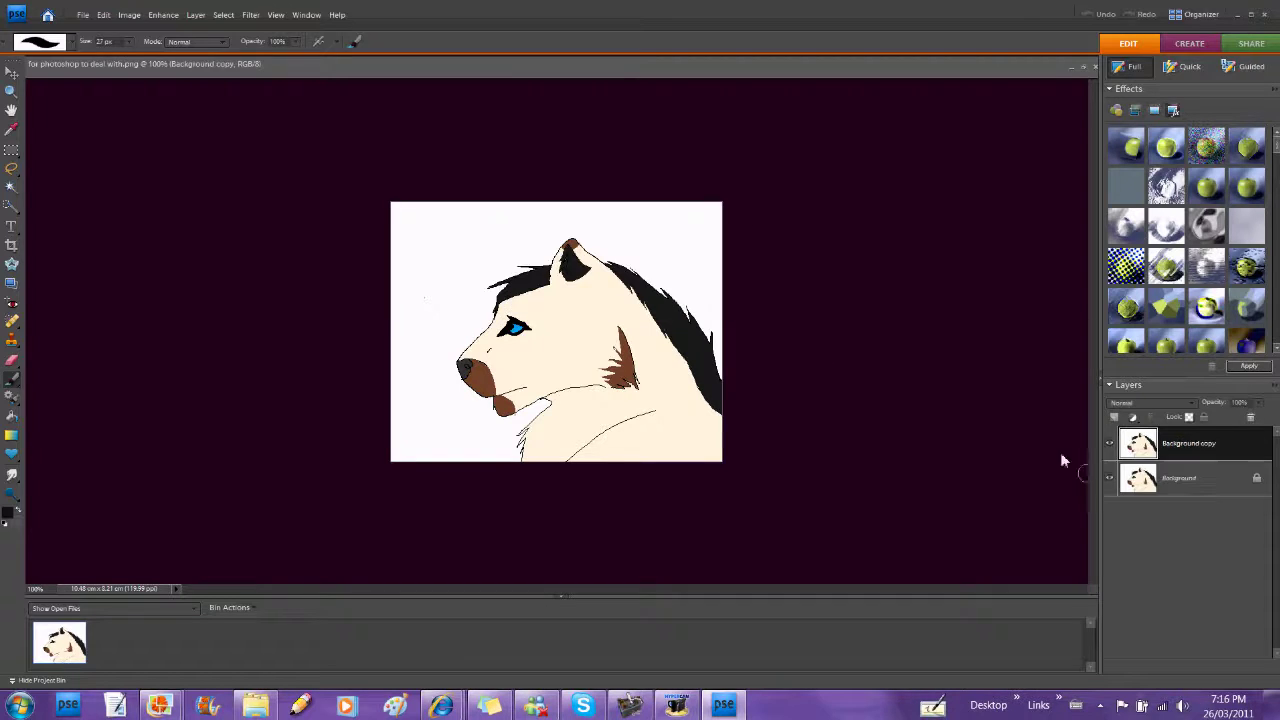
right_click(1185, 478)
click(1216, 518)
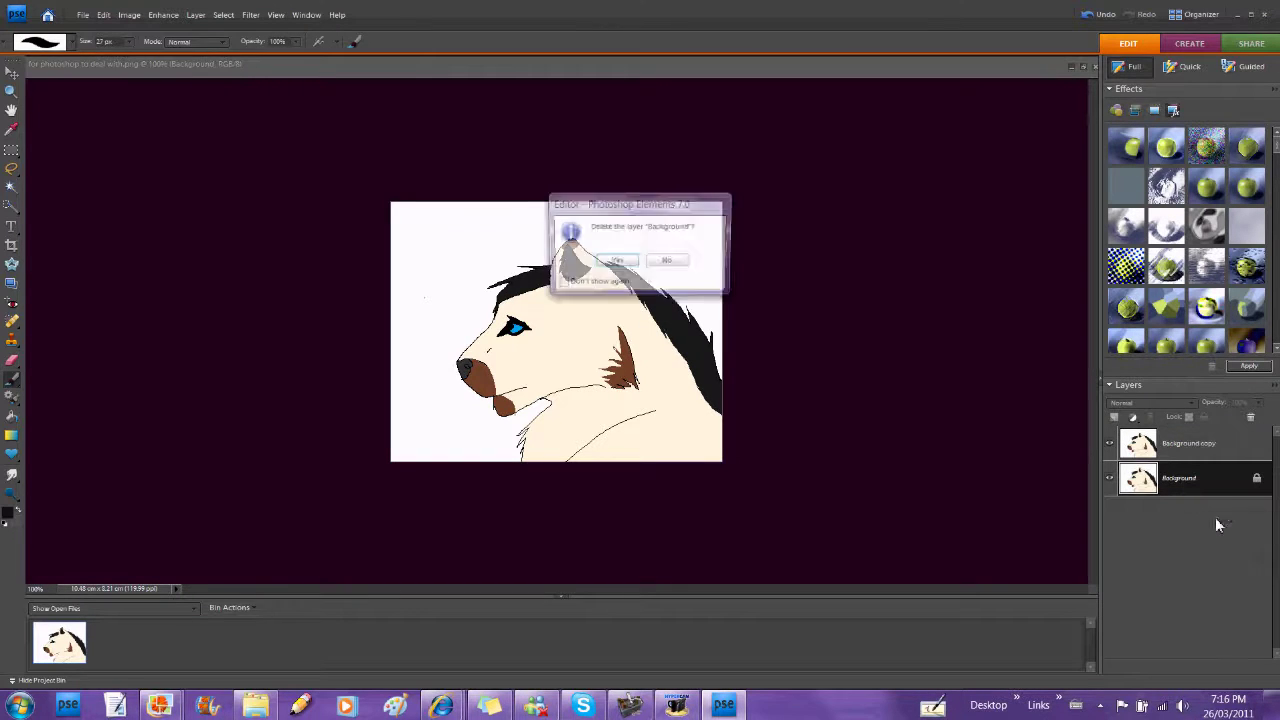
click(620, 261)
Step: Select the white area around the head with the Magic Wand and delete it
click(11, 187)
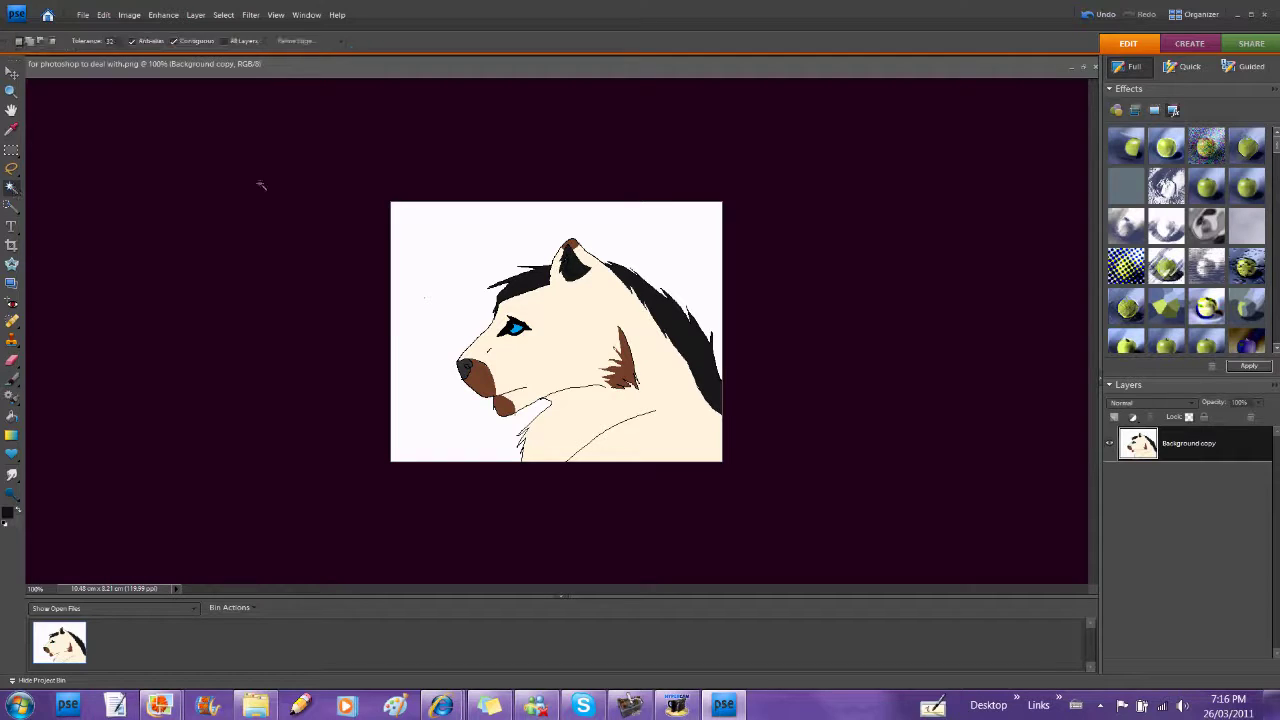
click(419, 258)
key(Delete)
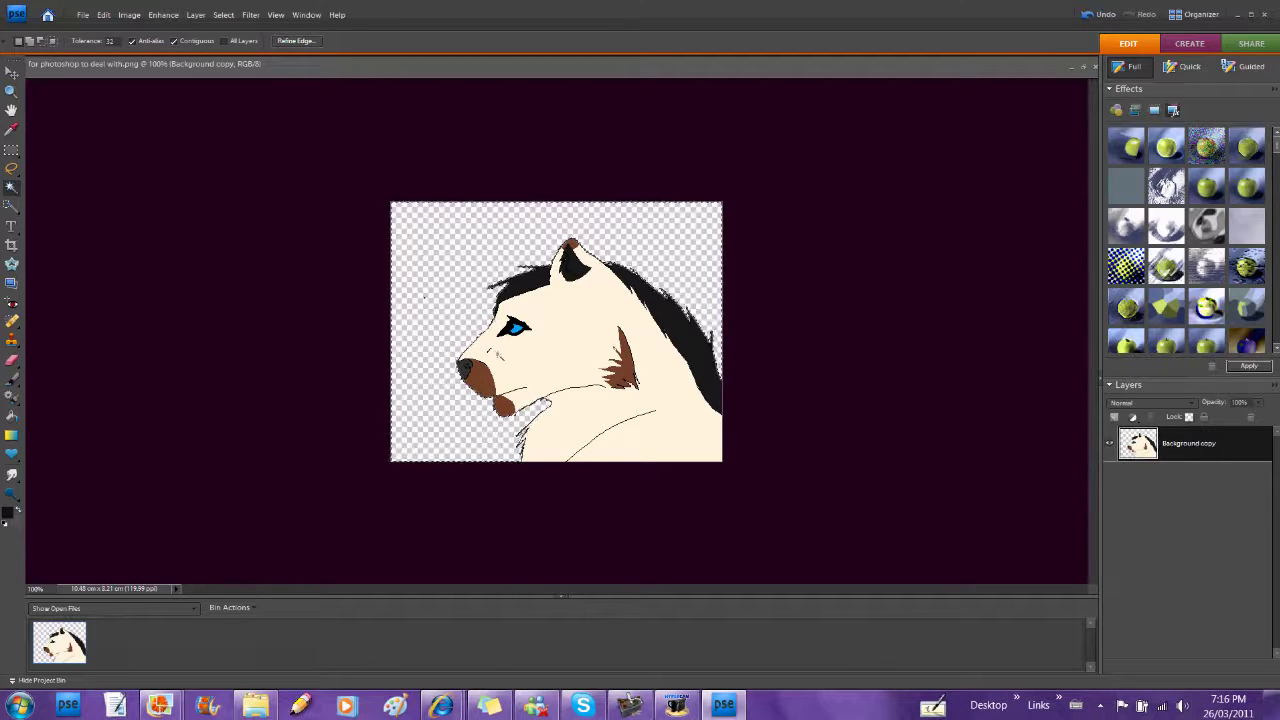
Step: Select the blue iris and lighten its inner side with the Dodge tool, using the Highlights range
key(ctrl+plus)
key(ctrl+plus)
key(ctrl+plus)
key(ctrl+plus)
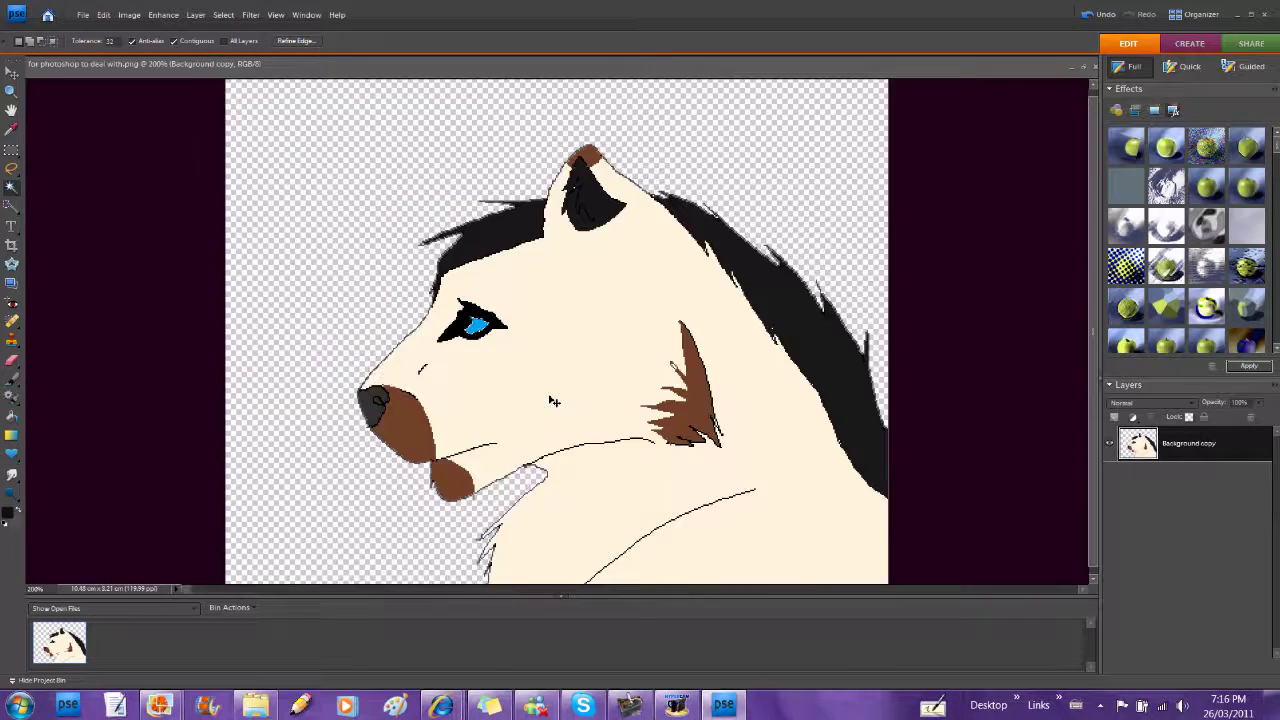
drag(609, 589, 553, 590)
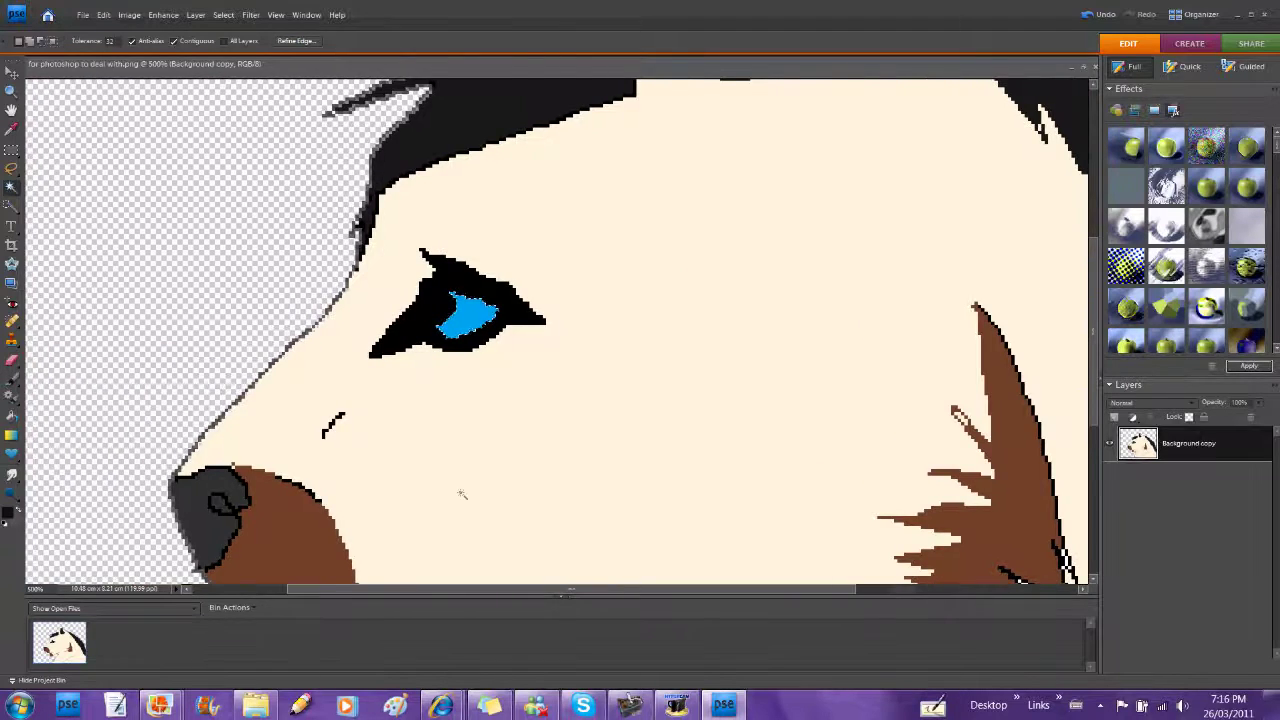
key(ctrl+plus)
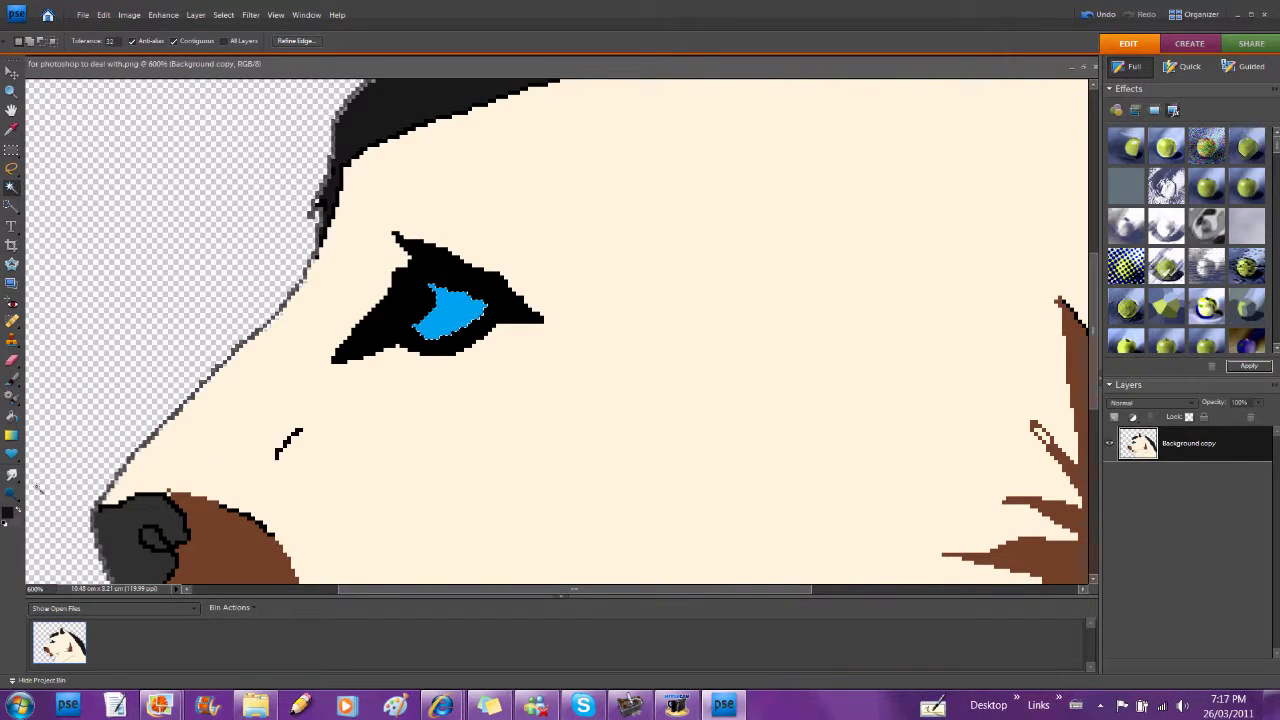
click(11, 493)
mouse_move(404, 279)
mouse_down()
mouse_move(356, 298)
mouse_move(392, 289)
mouse_move(390, 278)
mouse_move(382, 300)
mouse_move(415, 283)
mouse_move(362, 332)
mouse_move(402, 272)
mouse_up()
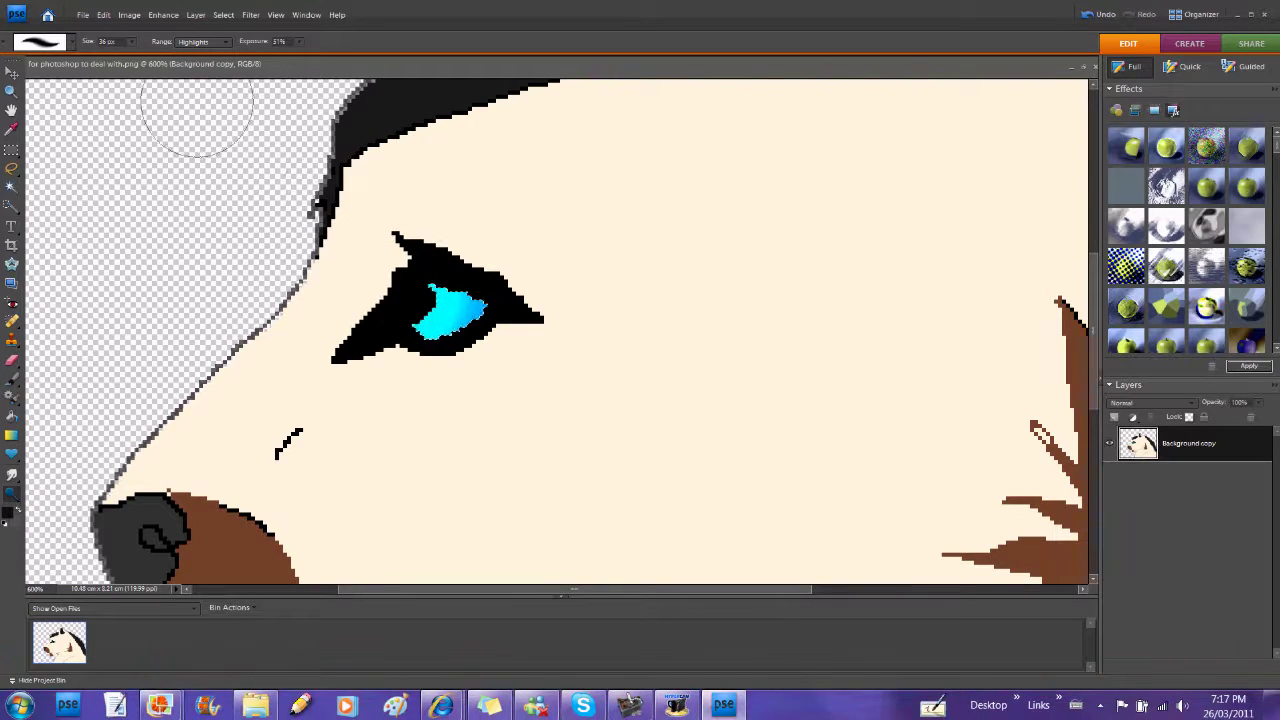
drag(120, 58, 108, 57)
click(416, 319)
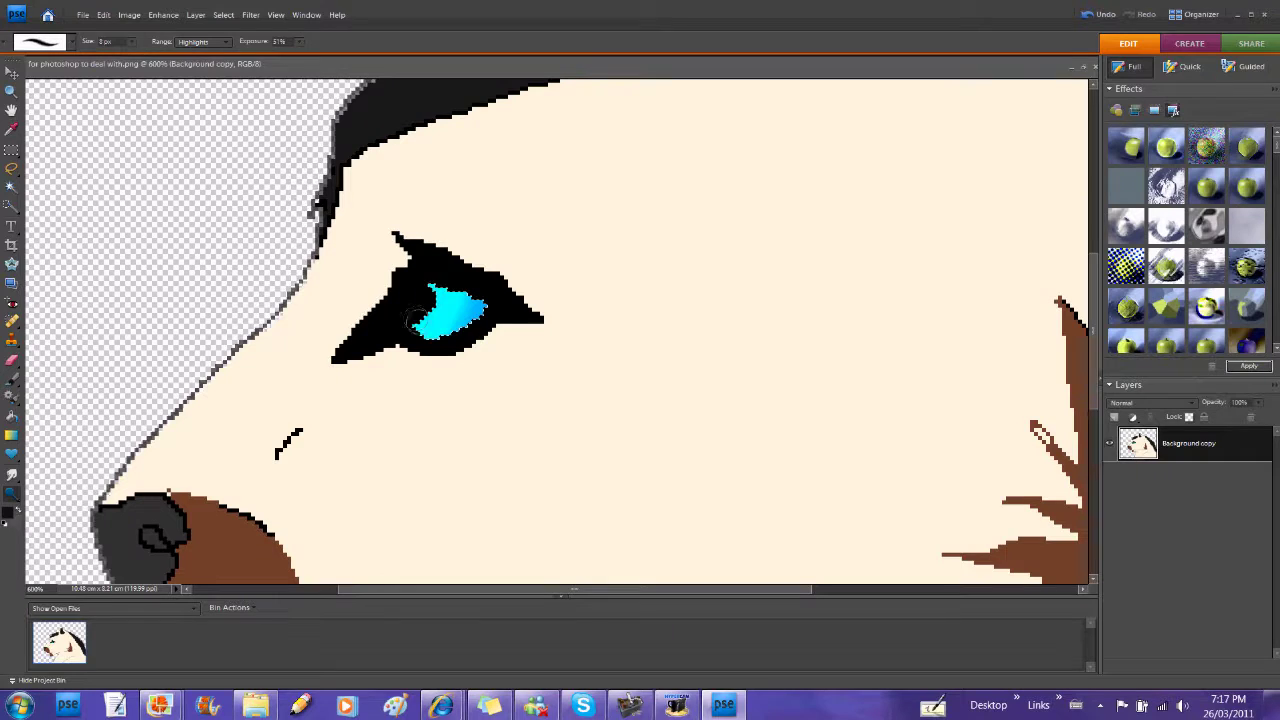
Step: Darken the iris with the Burn tool to deepen its blue shading
click(13, 498)
click(62, 530)
mouse_move(522, 343)
mouse_down()
mouse_move(490, 387)
mouse_move(552, 292)
mouse_move(423, 426)
mouse_up()
Step: Paint two white highlight dots inside the iris with a 3 px brush
click(12, 379)
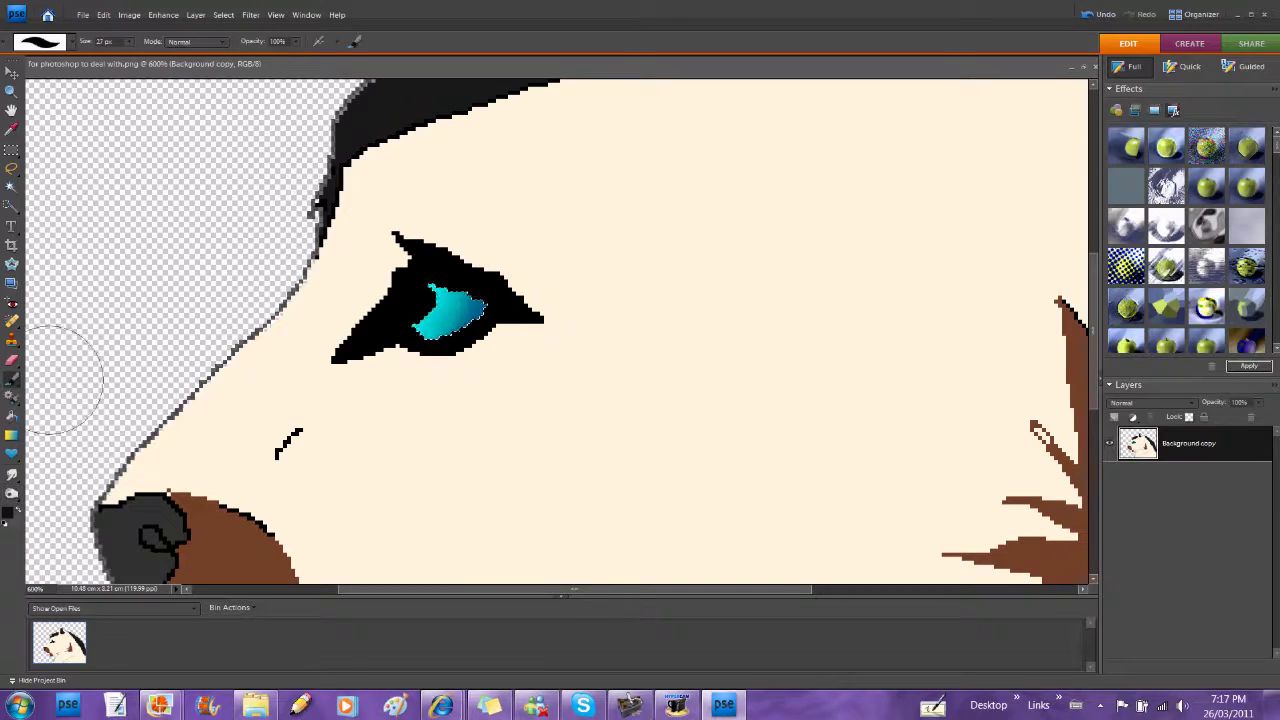
click(71, 42)
click(39, 97)
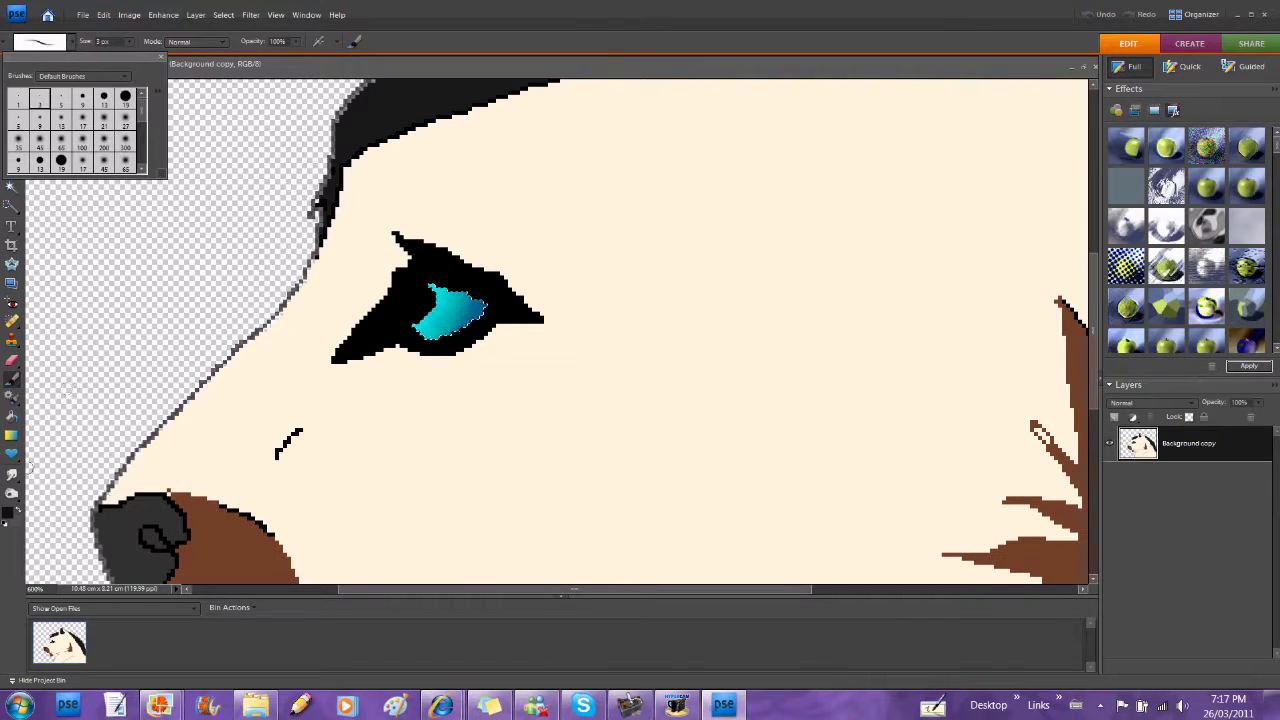
click(9, 511)
click(490, 225)
click(771, 172)
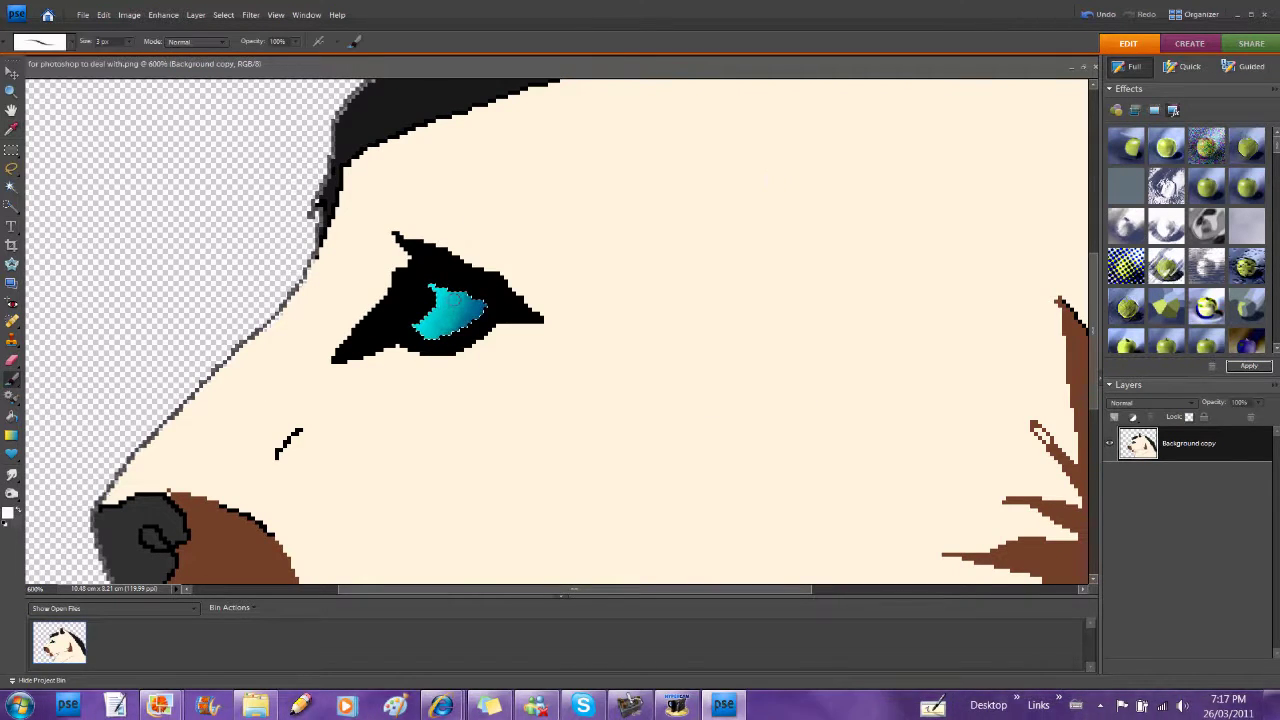
click(436, 327)
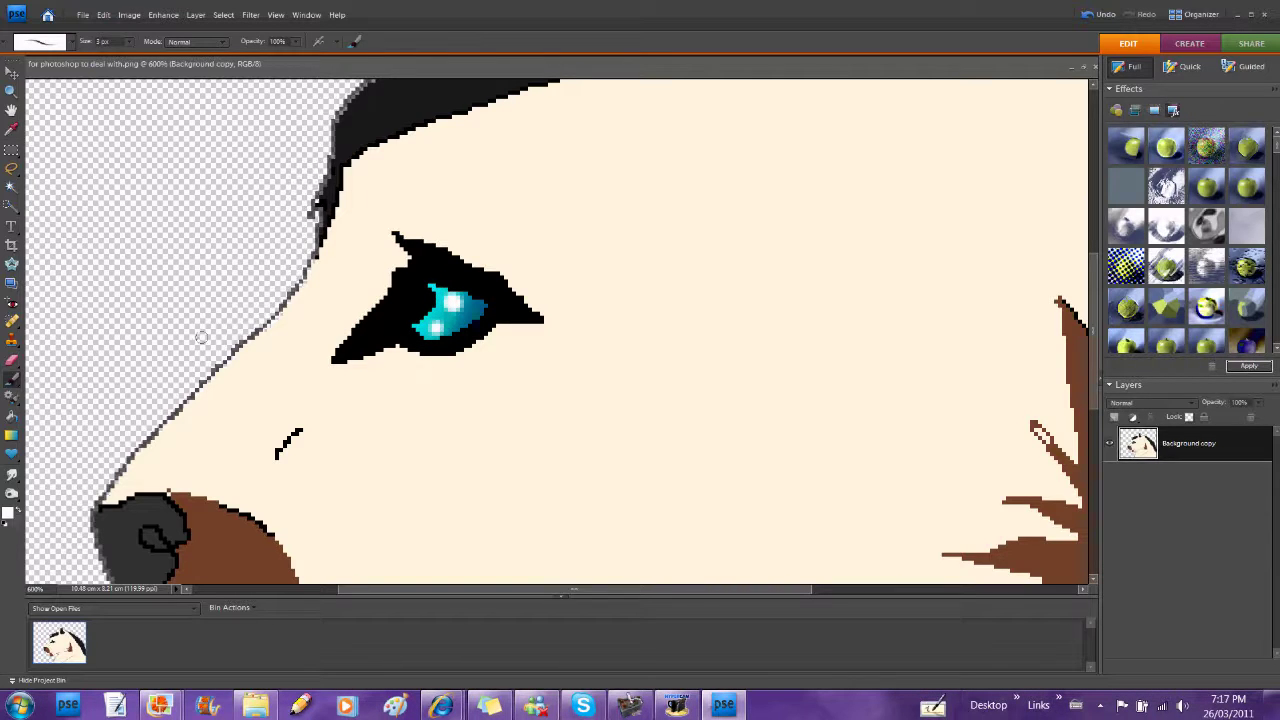
Step: Smooth the jagged edges of the iris and black eye outline with the Smudge tool at 3 px
click(12, 474)
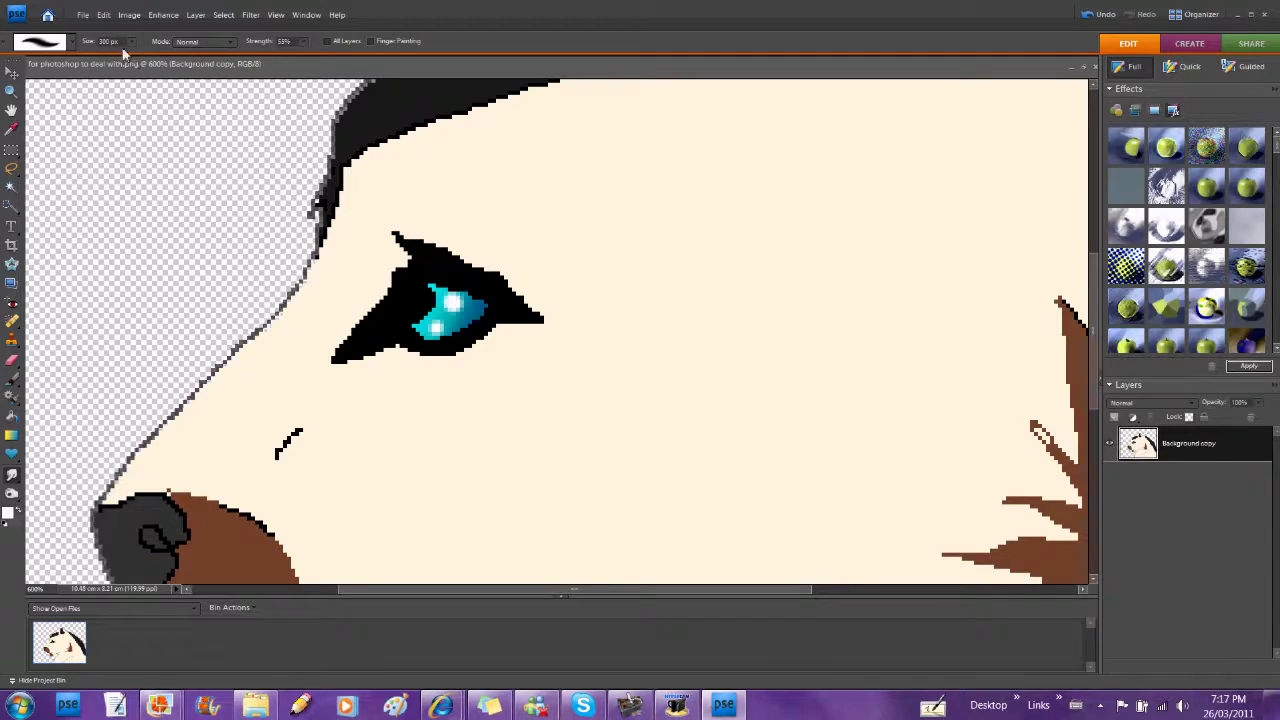
click(71, 42)
click(41, 96)
drag(428, 287, 453, 295)
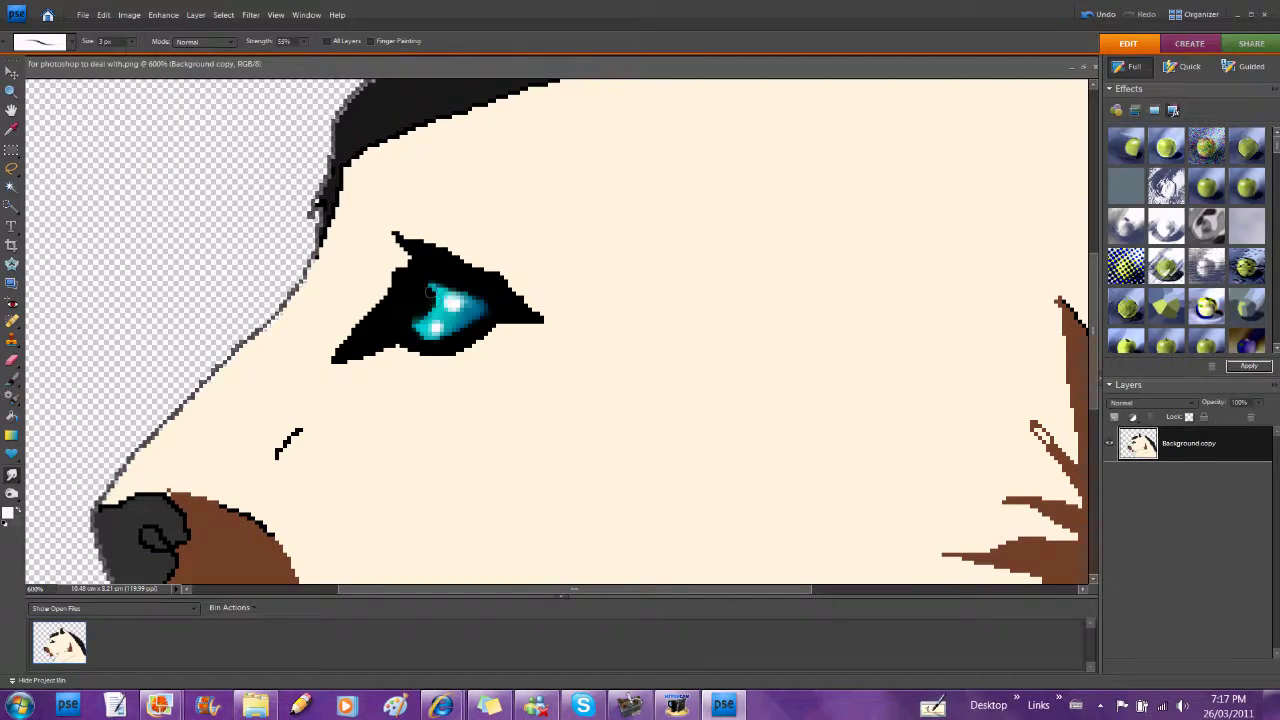
mouse_move(404, 276)
mouse_down()
mouse_move(348, 333)
mouse_move(352, 357)
mouse_move(399, 344)
mouse_move(448, 352)
mouse_move(499, 323)
mouse_up()
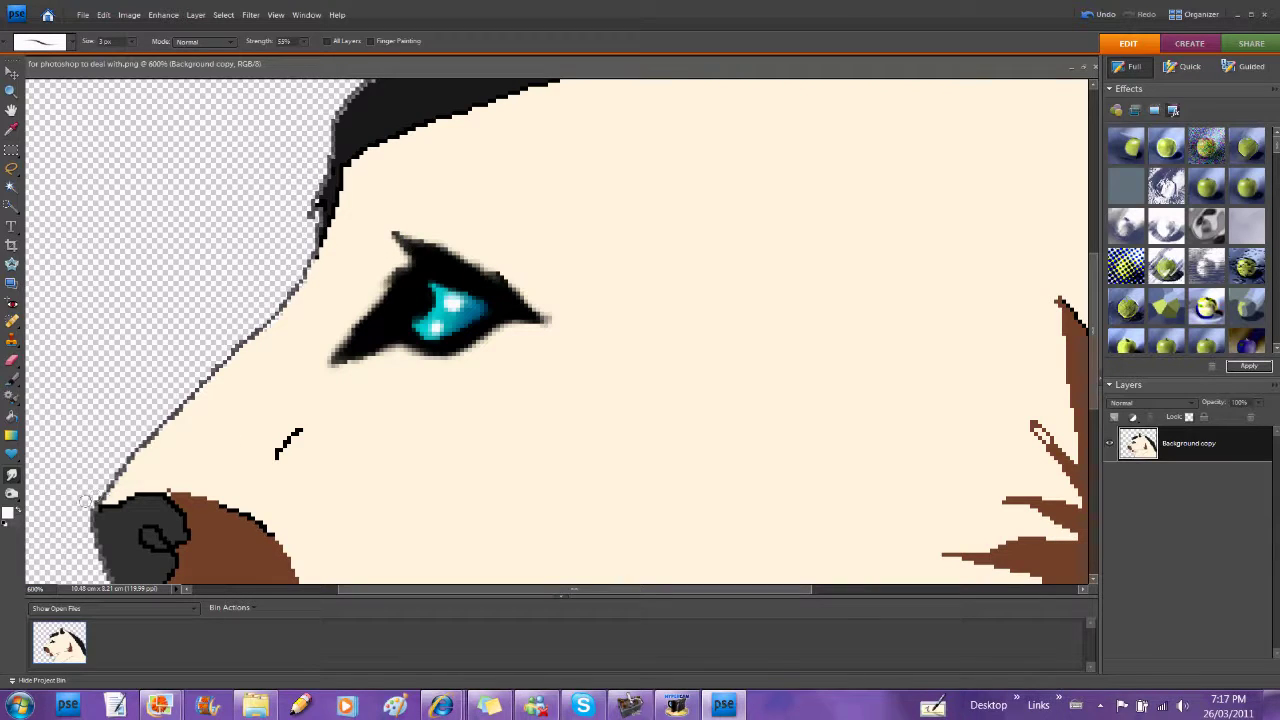
Step: Smudge the snout and forehead outline, the lower mane edge, and the edges of the nose and brown muzzle patch
drag(146, 438, 186, 406)
drag(280, 310, 314, 255)
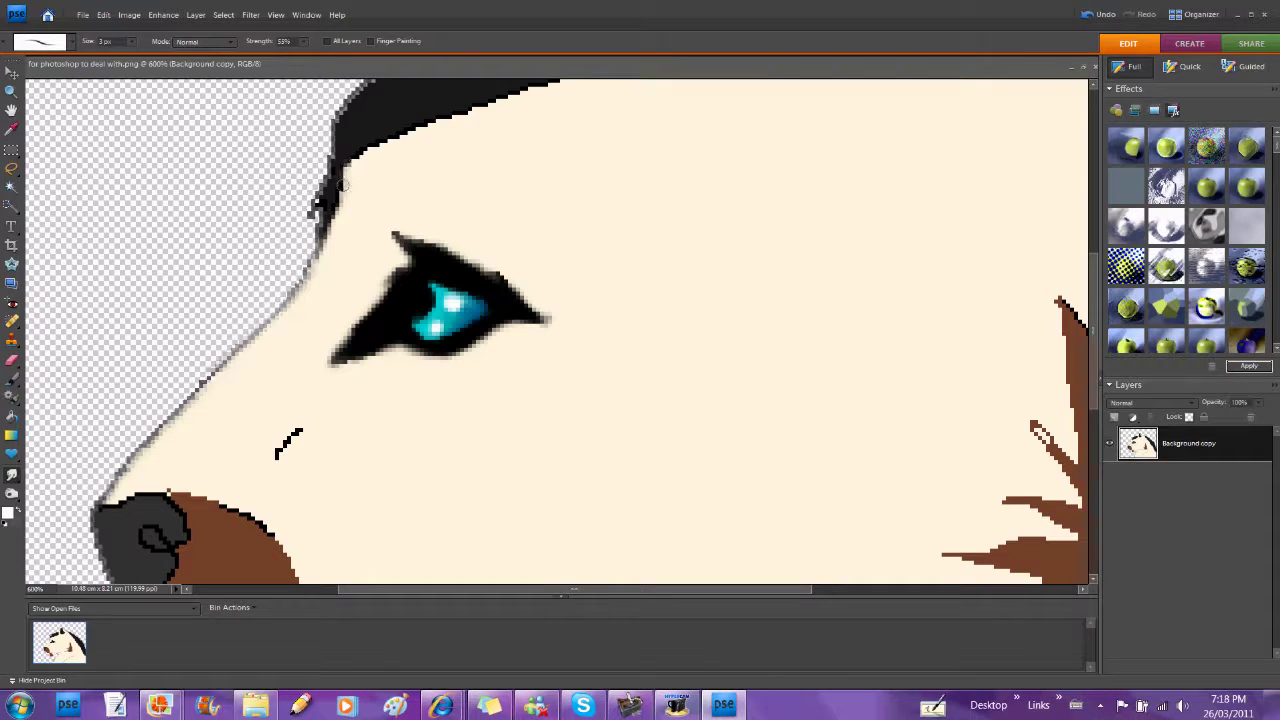
drag(395, 135, 556, 88)
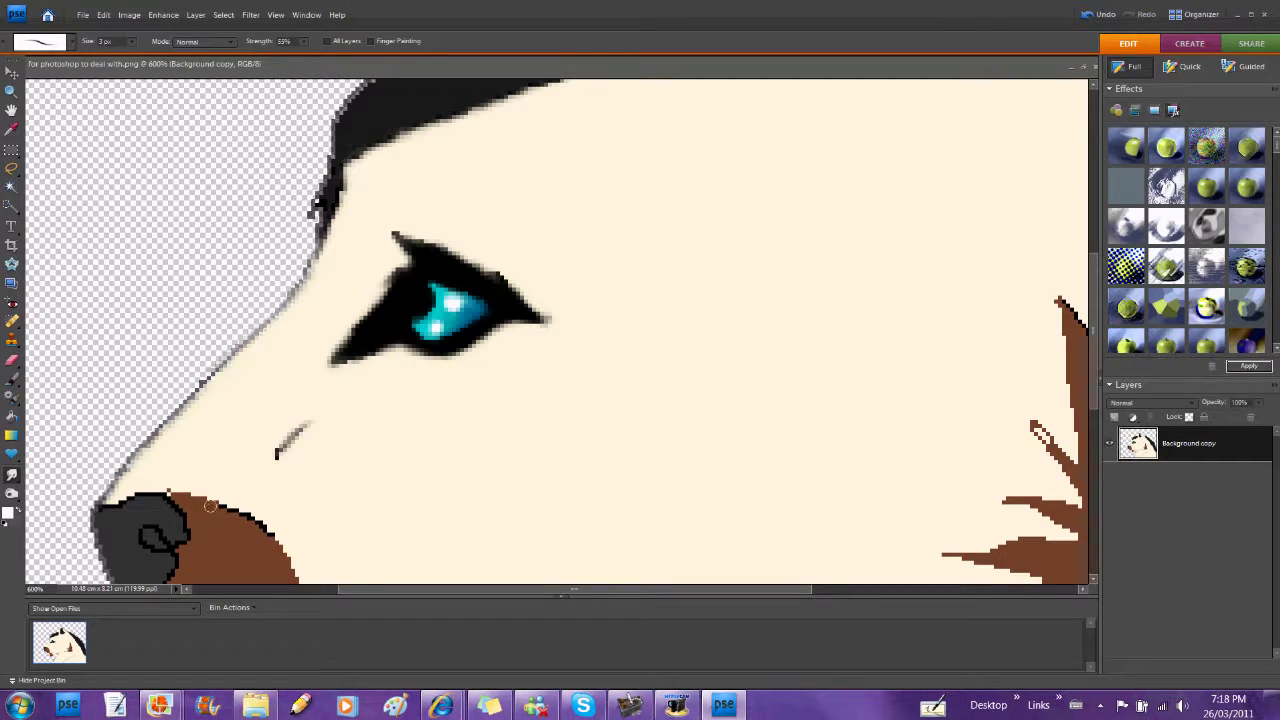
drag(299, 577, 176, 492)
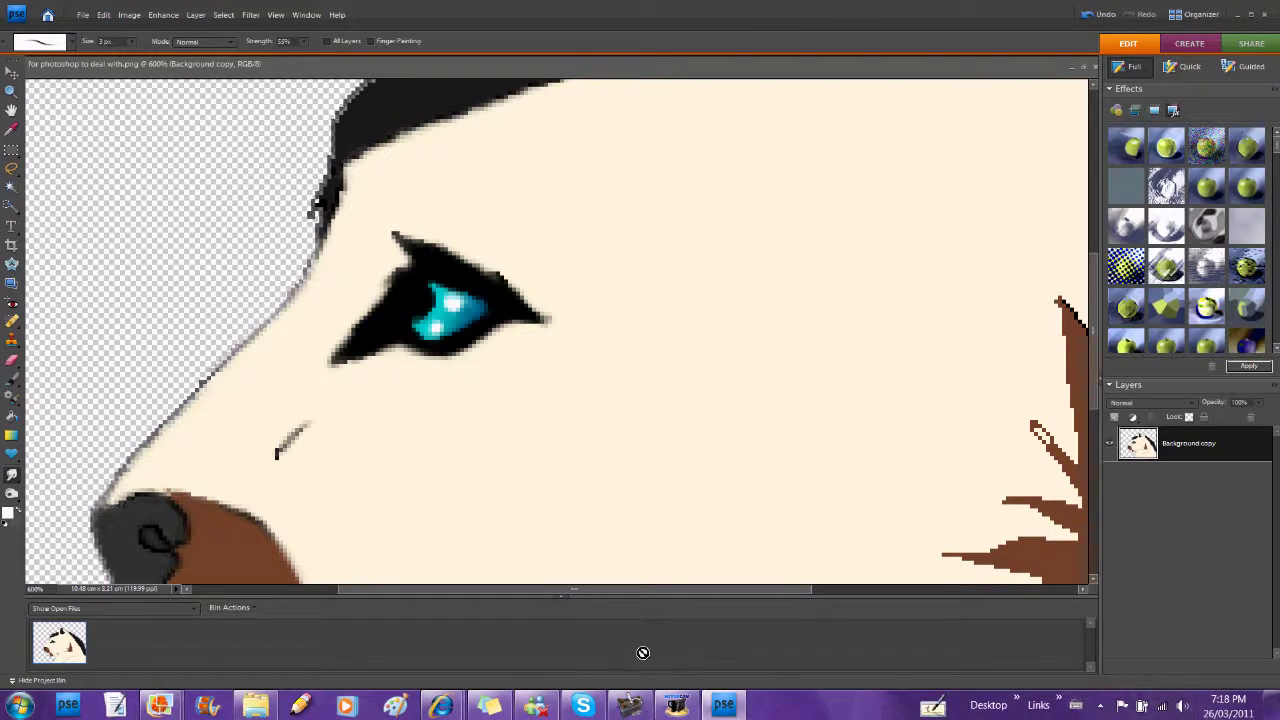
click(676, 706)
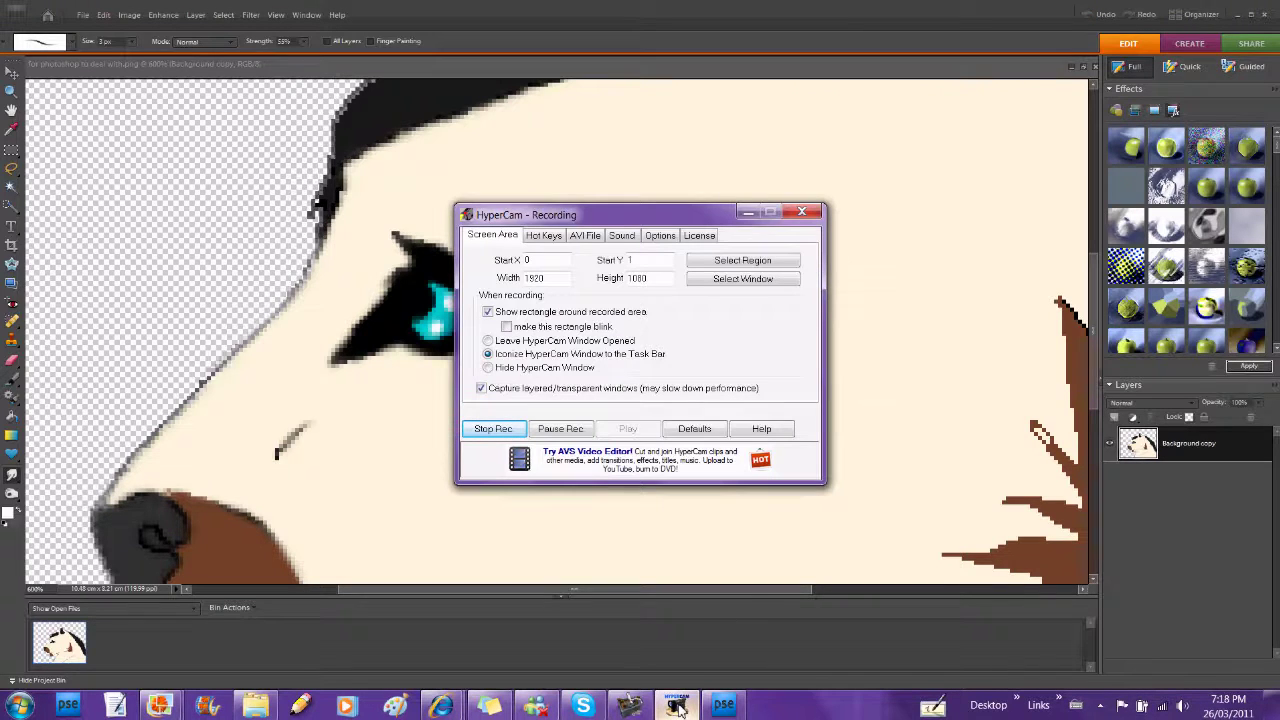
click(561, 429)
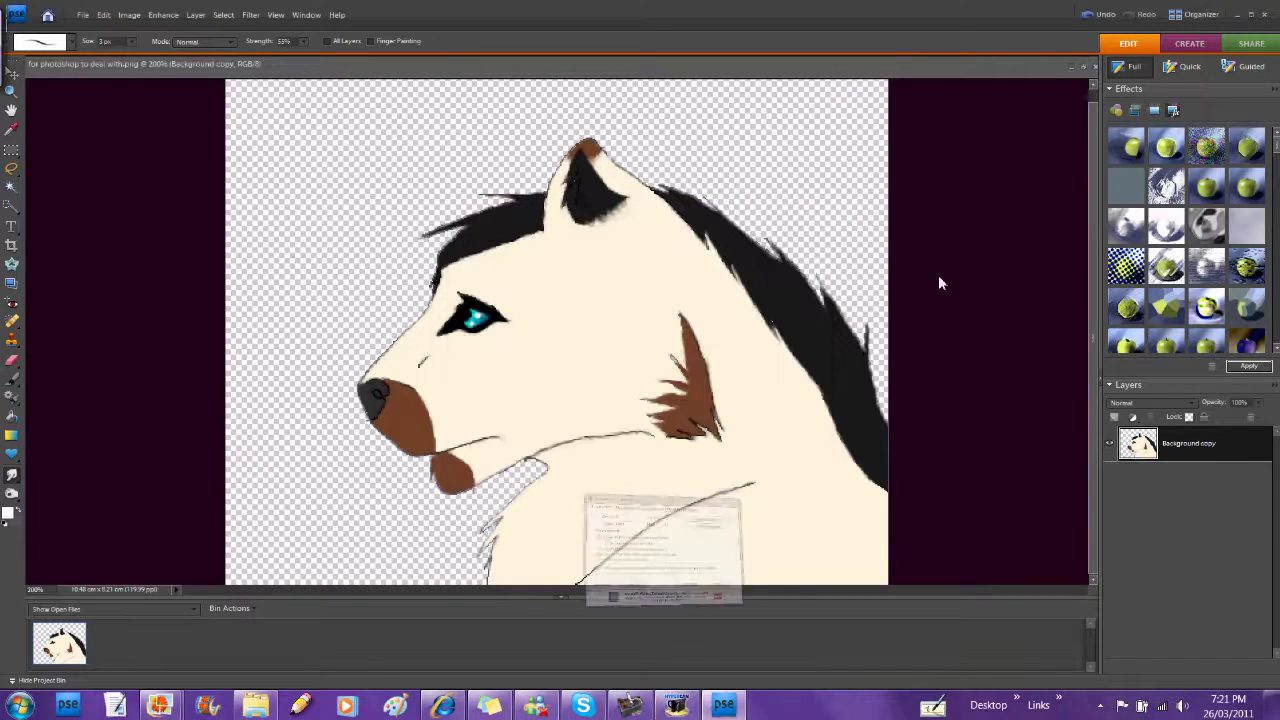
Step: Add a new layer above the head layer and set the foreground colour to black (000000)
click(484, 376)
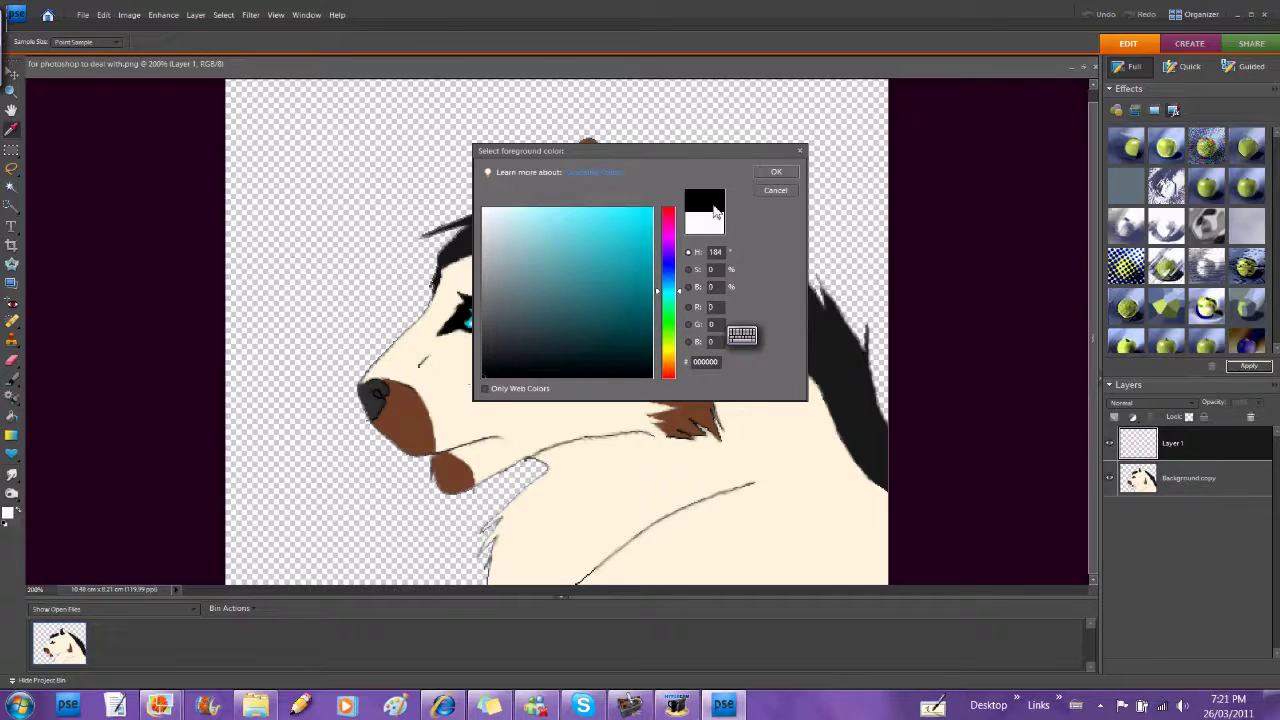
click(776, 171)
Step: Set the Smudge tool to the soft 45 px brush and try it on the empty new layer
right_click(371, 240)
click(450, 300)
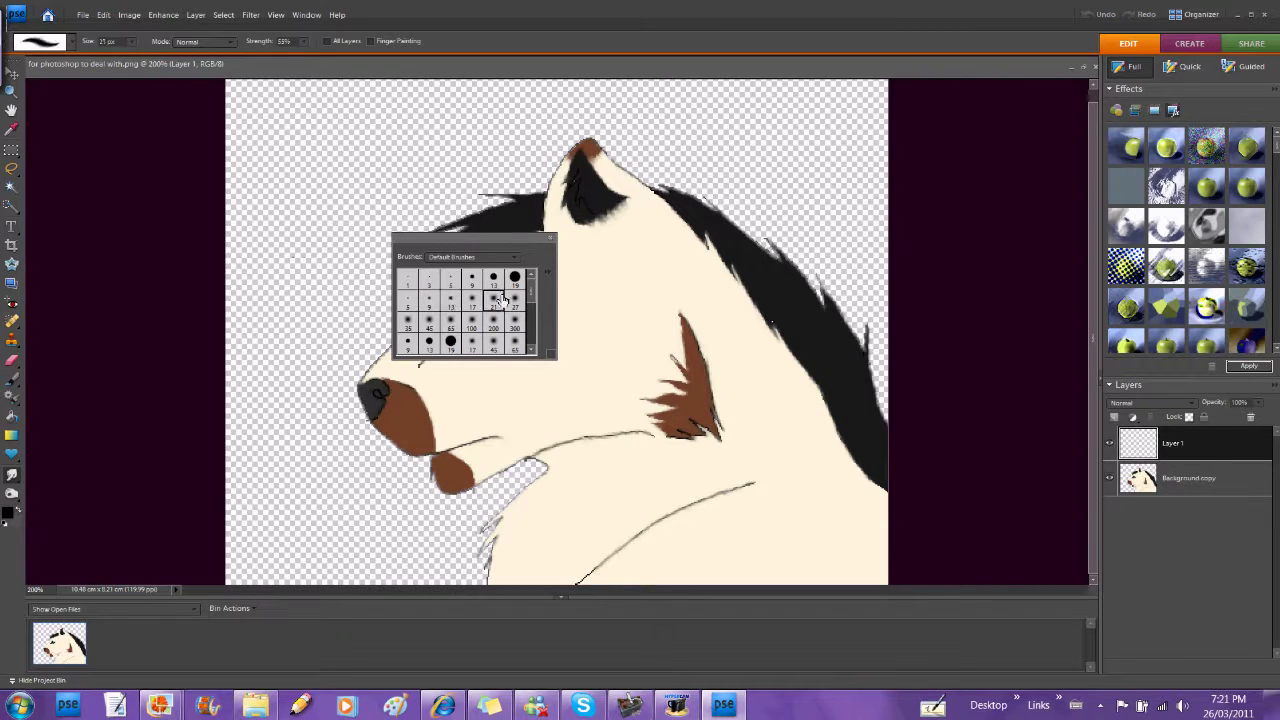
click(418, 321)
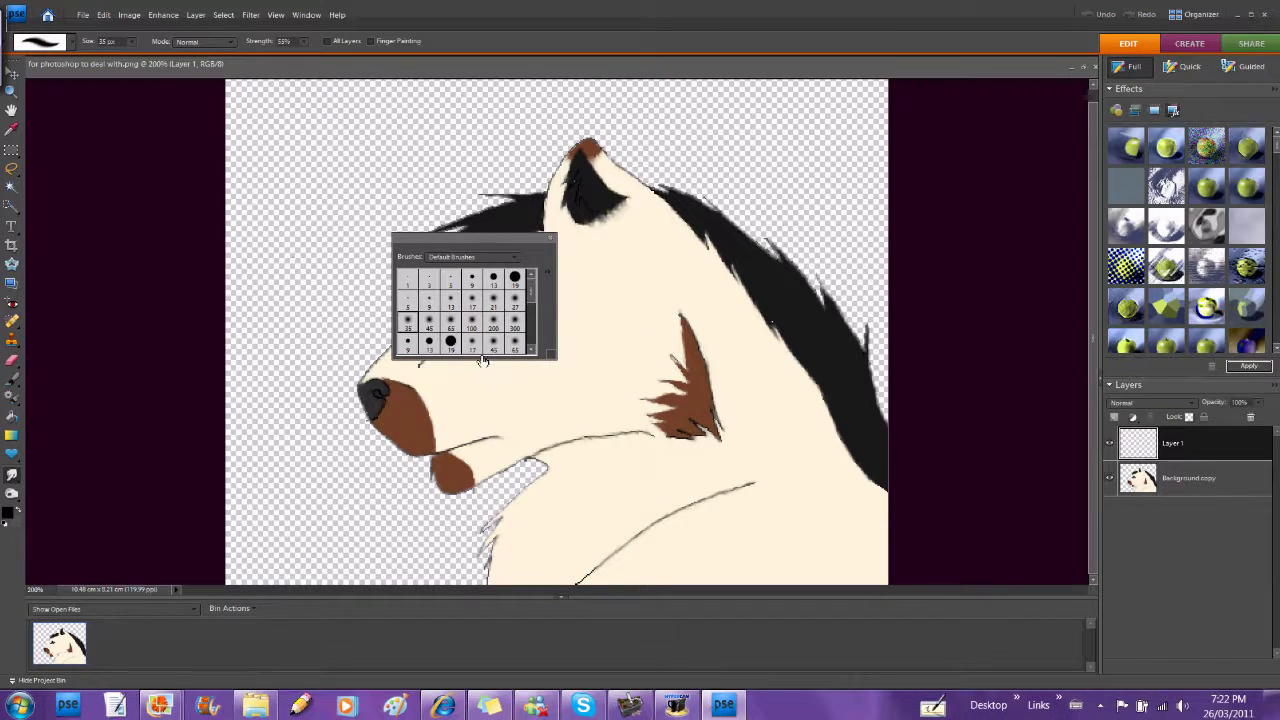
click(646, 208)
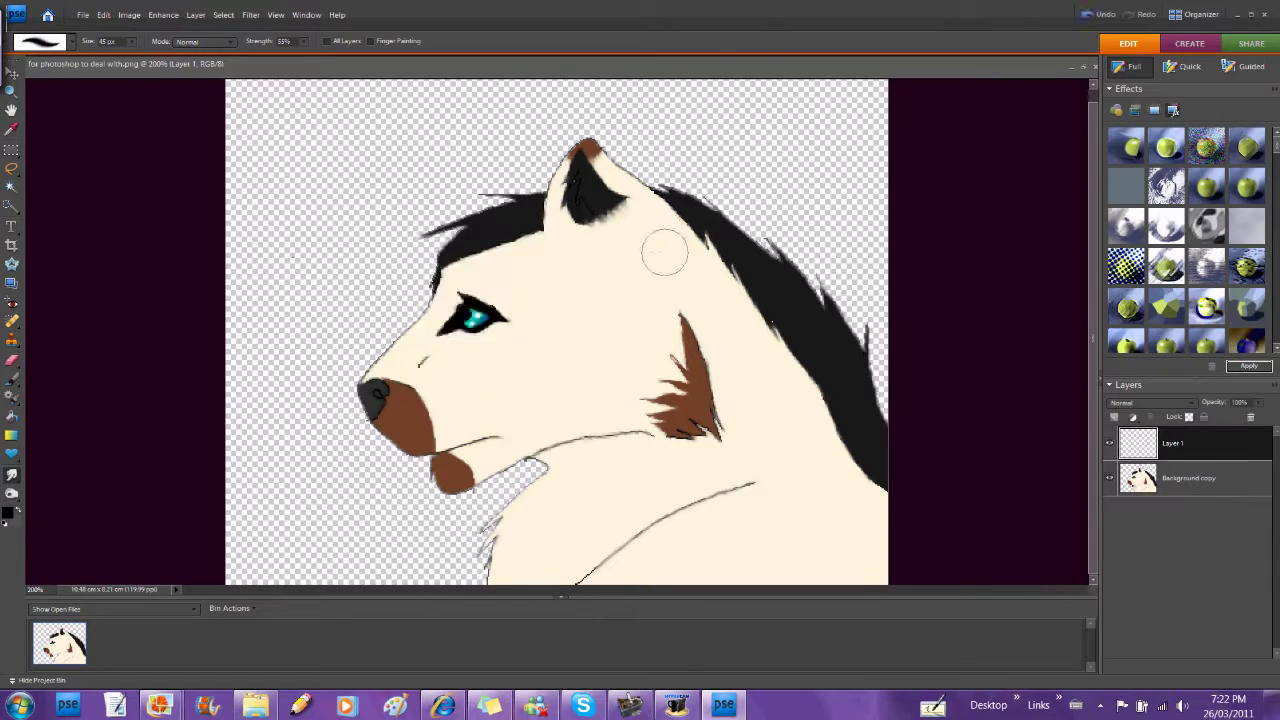
Step: Paint soft black shading over the back of the head, cheek and neck with a 45 px brush, and lower the layer's opacity
click(14, 383)
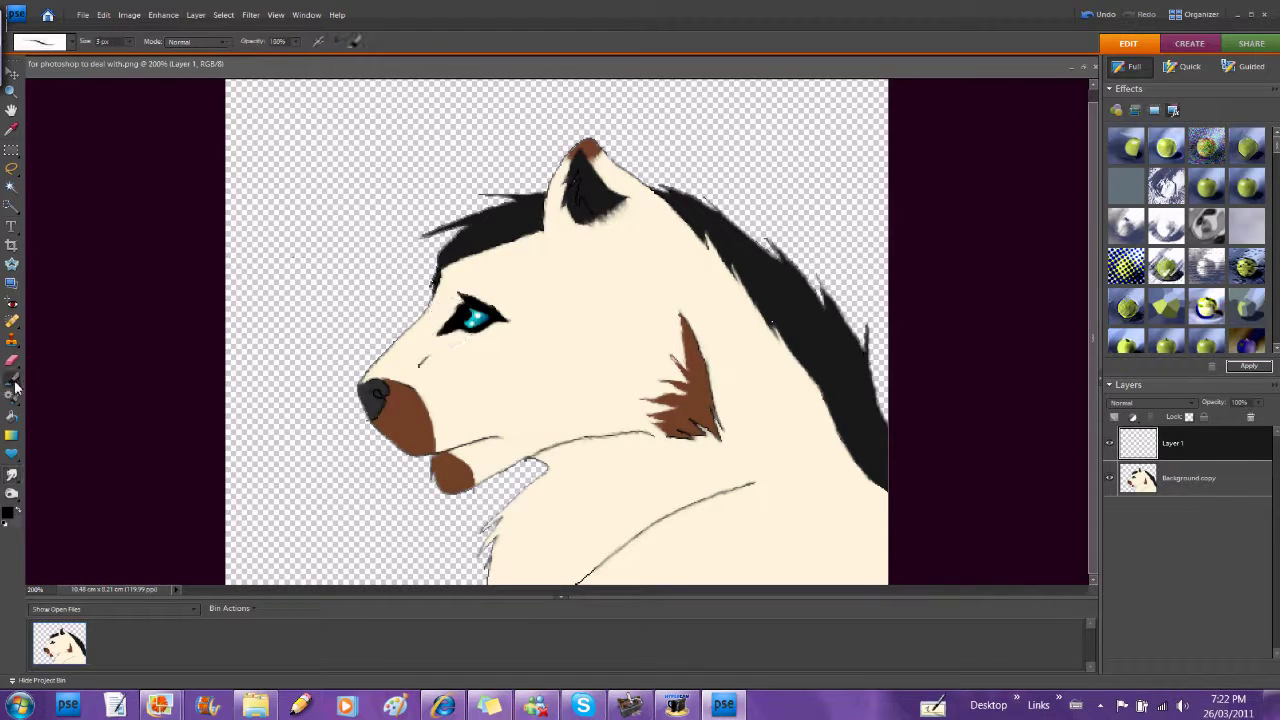
click(80, 42)
click(43, 150)
mouse_move(590, 140)
mouse_down()
mouse_move(628, 240)
mouse_move(583, 319)
mouse_move(530, 331)
mouse_move(524, 438)
mouse_move(605, 427)
mouse_move(637, 513)
mouse_move(704, 484)
mouse_move(753, 502)
mouse_move(732, 566)
mouse_move(790, 558)
mouse_move(858, 530)
mouse_move(850, 355)
mouse_move(800, 272)
mouse_move(750, 225)
mouse_move(641, 186)
mouse_move(832, 392)
mouse_move(771, 521)
mouse_move(710, 428)
mouse_move(784, 406)
mouse_move(758, 354)
mouse_move(657, 276)
mouse_move(735, 408)
mouse_move(611, 319)
mouse_move(547, 347)
mouse_move(540, 417)
mouse_move(613, 415)
mouse_move(661, 490)
mouse_move(675, 488)
mouse_move(640, 379)
mouse_move(556, 370)
mouse_move(698, 450)
mouse_up()
mouse_move(275, 150)
mouse_down()
mouse_move(310, 180)
mouse_move(293, 208)
mouse_up()
drag(1258, 413, 1218, 420)
Step: Add two more layers of black shading, each set further back over the neck and mane, and reduce each layer's opacity
click(1115, 417)
mouse_move(672, 218)
mouse_down()
mouse_move(680, 268)
mouse_move(584, 390)
mouse_move(628, 404)
mouse_move(696, 465)
mouse_move(749, 468)
mouse_move(894, 552)
mouse_move(805, 293)
mouse_move(637, 352)
mouse_move(702, 425)
mouse_move(740, 361)
mouse_move(787, 354)
mouse_move(850, 446)
mouse_move(841, 497)
mouse_move(798, 492)
mouse_move(770, 465)
mouse_move(977, 551)
mouse_up()
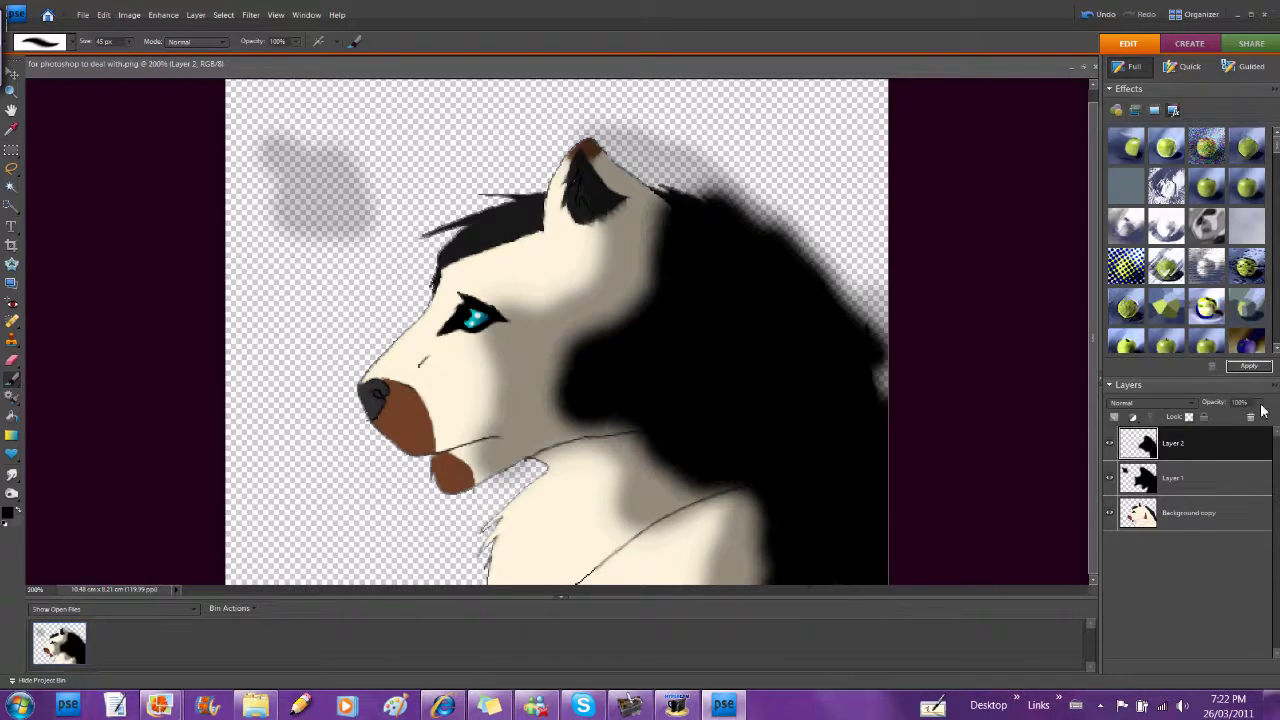
drag(1224, 417, 1207, 417)
click(1115, 416)
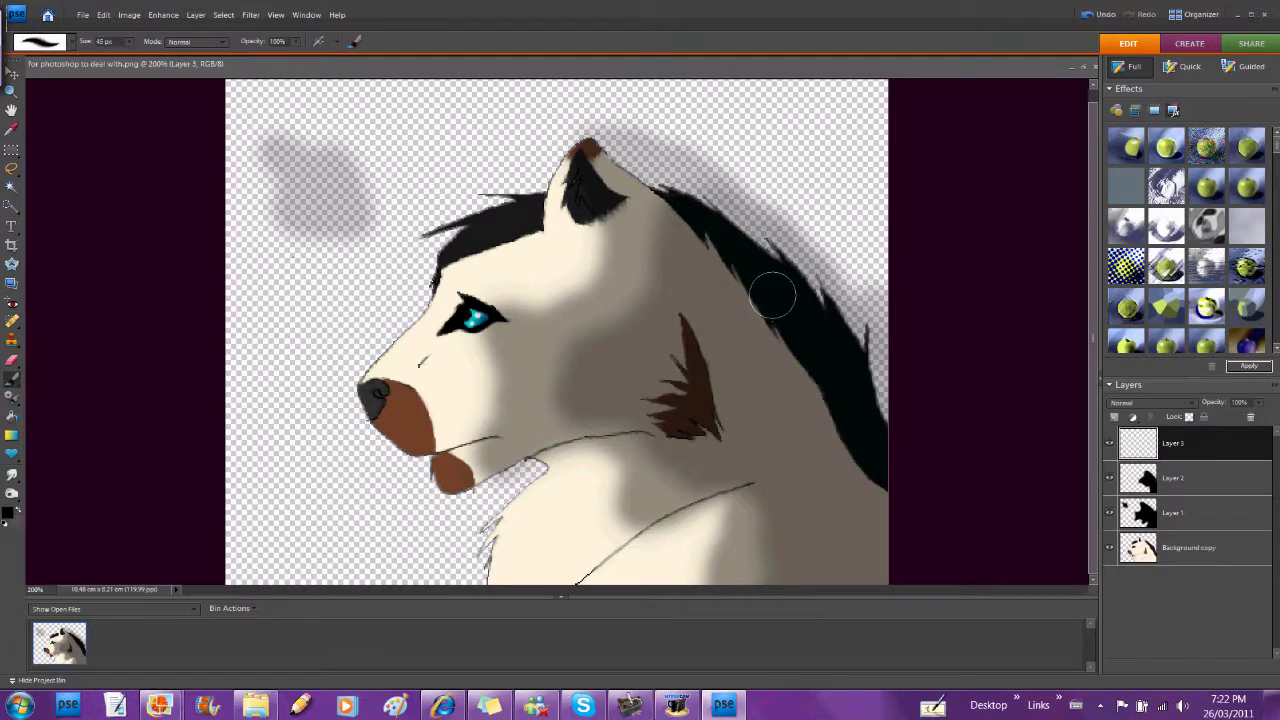
mouse_move(724, 216)
mouse_down()
mouse_move(722, 322)
mouse_move(702, 313)
mouse_move(725, 440)
mouse_move(777, 465)
mouse_move(797, 500)
mouse_move(908, 514)
mouse_move(890, 392)
mouse_move(816, 308)
mouse_move(746, 405)
mouse_move(759, 386)
mouse_move(831, 376)
mouse_move(855, 460)
mouse_move(840, 510)
mouse_move(866, 560)
mouse_up()
drag(1260, 416, 1228, 422)
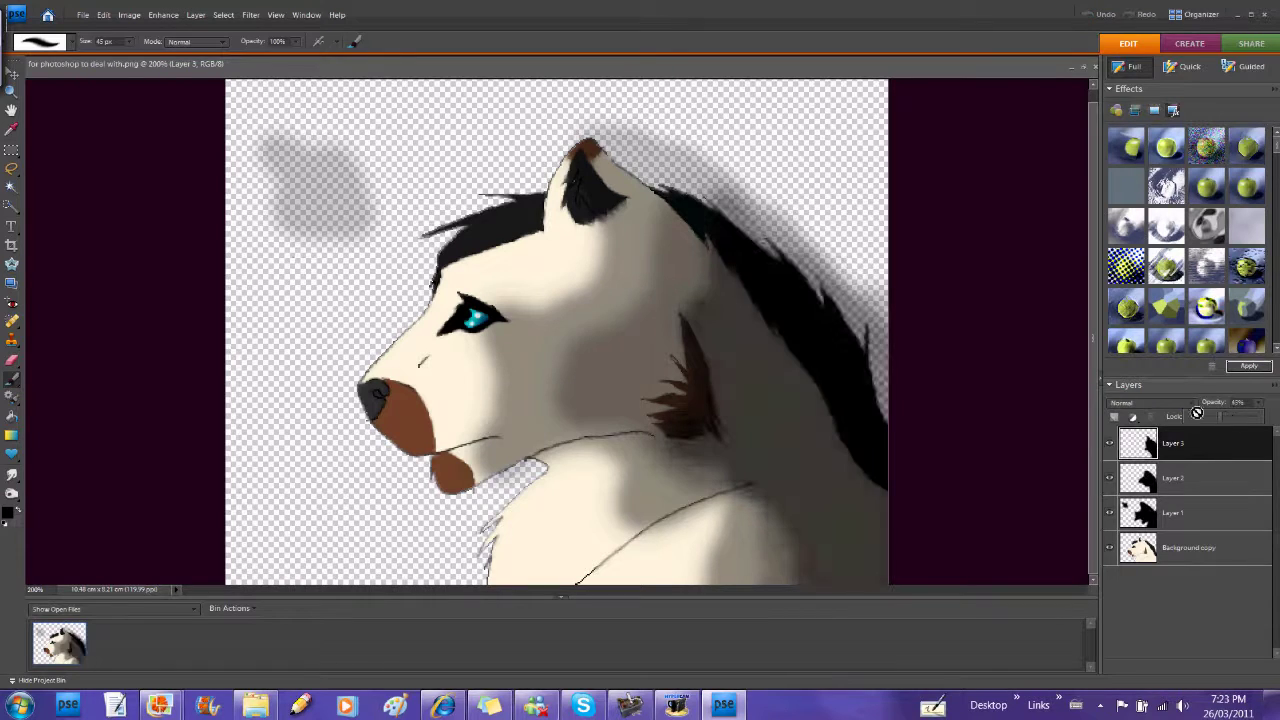
Step: Deepen the shadow with two further semi-transparent black layers, one over the rear neck and one along the mane's back edge
click(1115, 416)
mouse_move(745, 245)
mouse_down()
mouse_move(729, 434)
mouse_move(870, 565)
mouse_move(850, 300)
mouse_move(850, 470)
mouse_up()
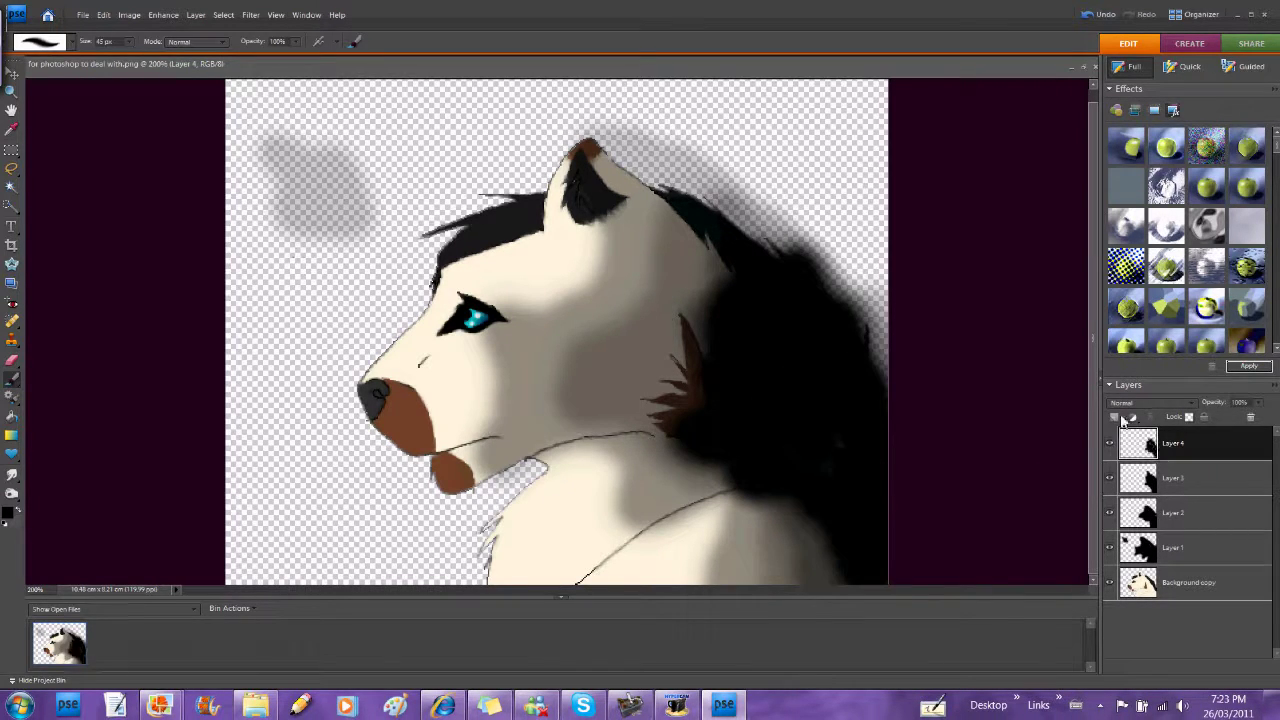
drag(1262, 410, 1224, 430)
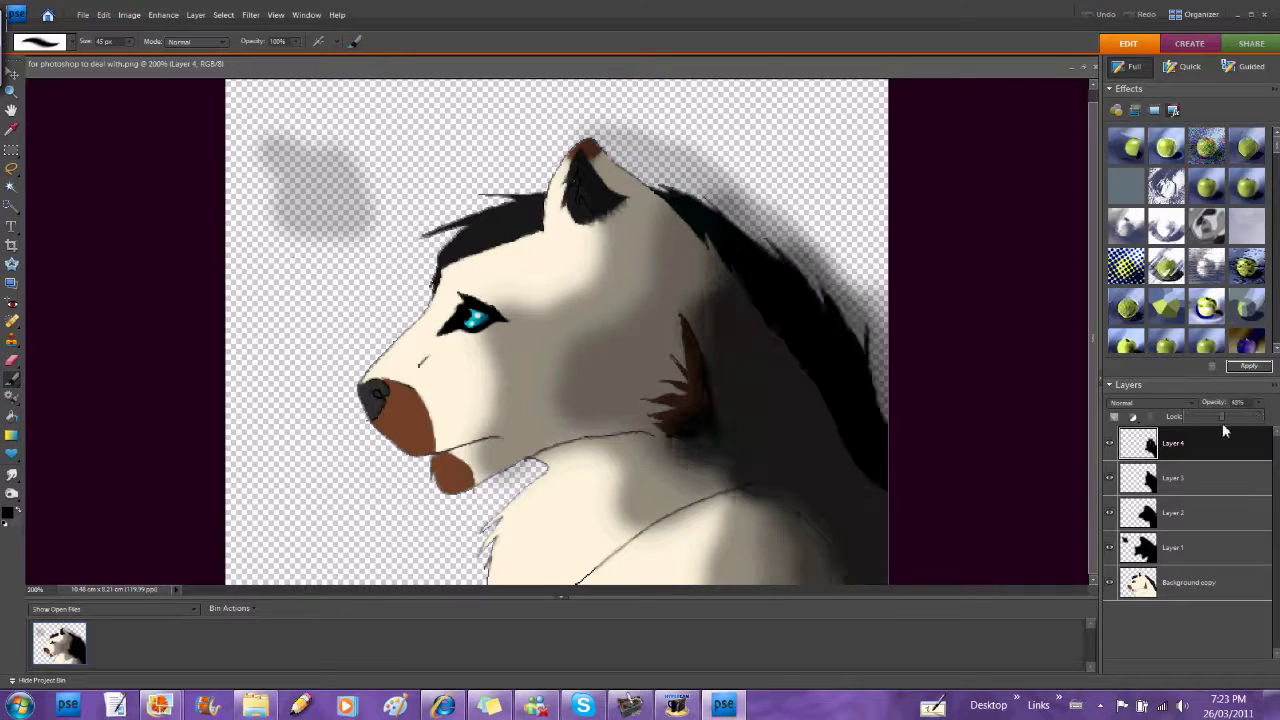
click(1117, 420)
mouse_move(760, 230)
mouse_down()
mouse_move(849, 457)
mouse_move(820, 314)
mouse_move(860, 410)
mouse_up()
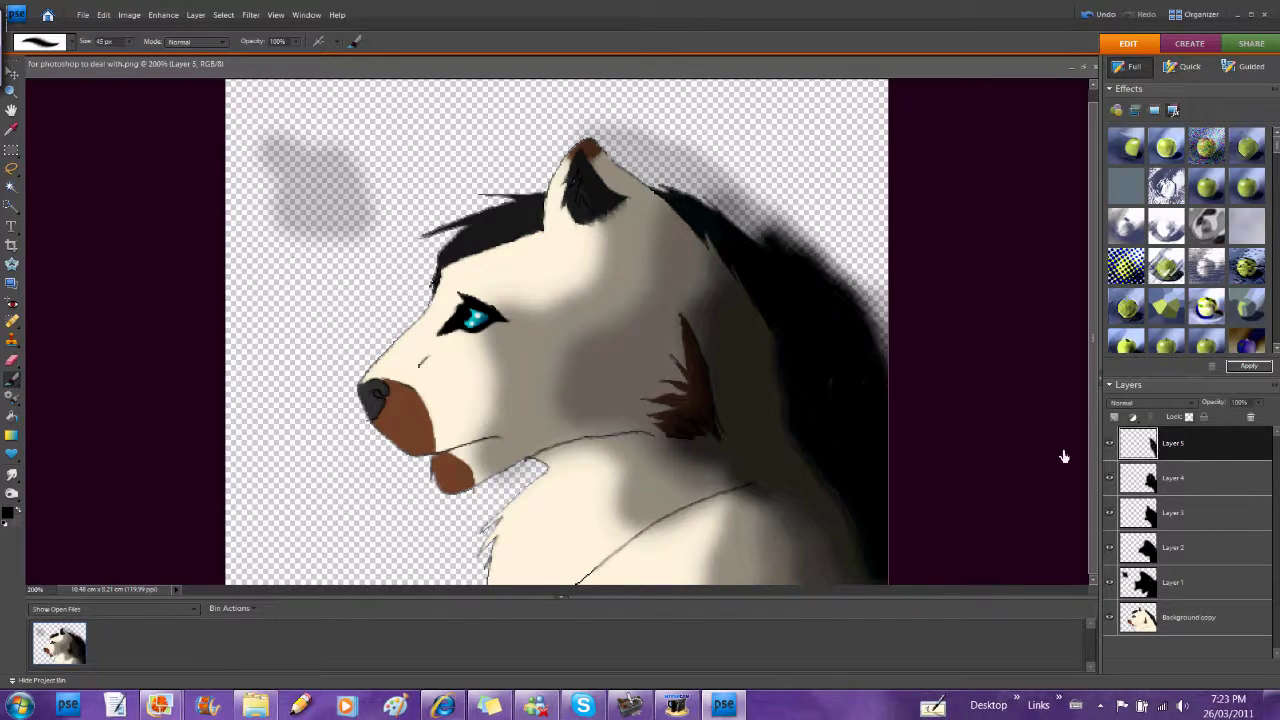
drag(1258, 417, 1228, 421)
Step: Add a layer, paint white over the forehead, front mane and snout, and reduce its opacity to make a soft highlight
click(1116, 418)
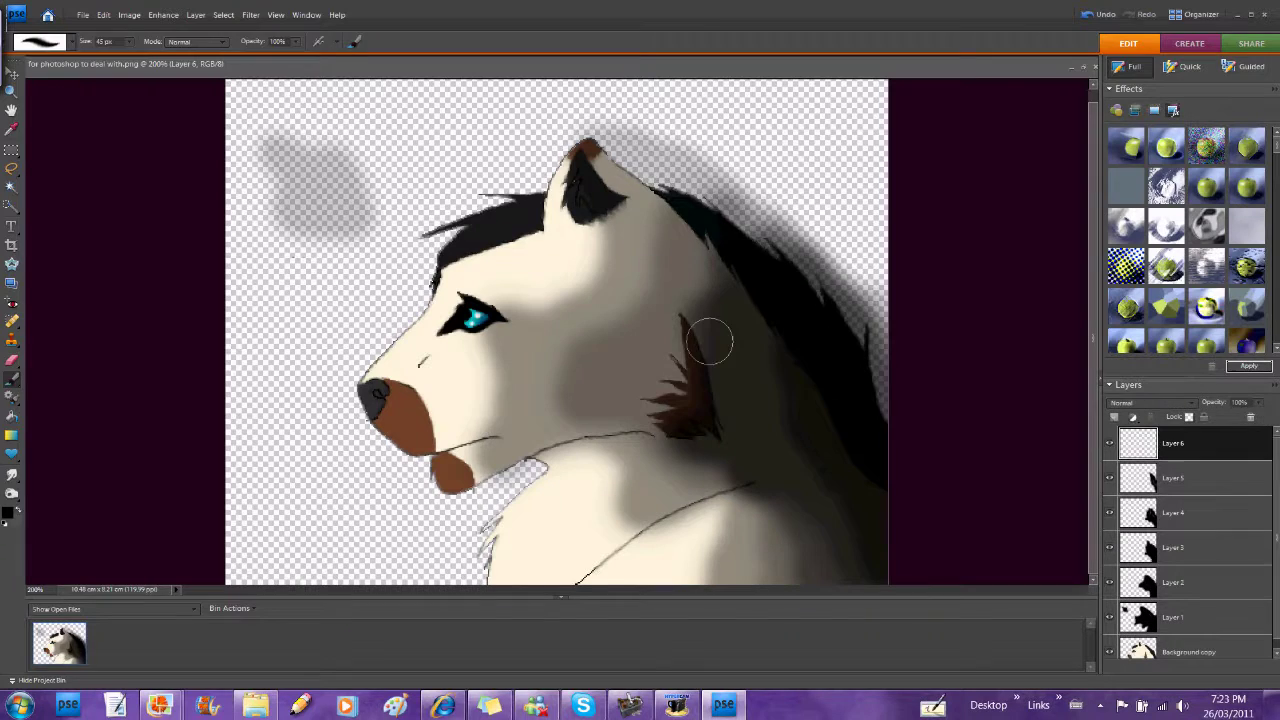
click(7, 512)
click(480, 197)
click(771, 166)
mouse_move(545, 200)
mouse_down()
mouse_move(470, 210)
mouse_move(466, 229)
mouse_move(500, 234)
mouse_move(395, 330)
mouse_move(421, 380)
mouse_move(470, 300)
mouse_move(428, 325)
mouse_move(422, 408)
mouse_up()
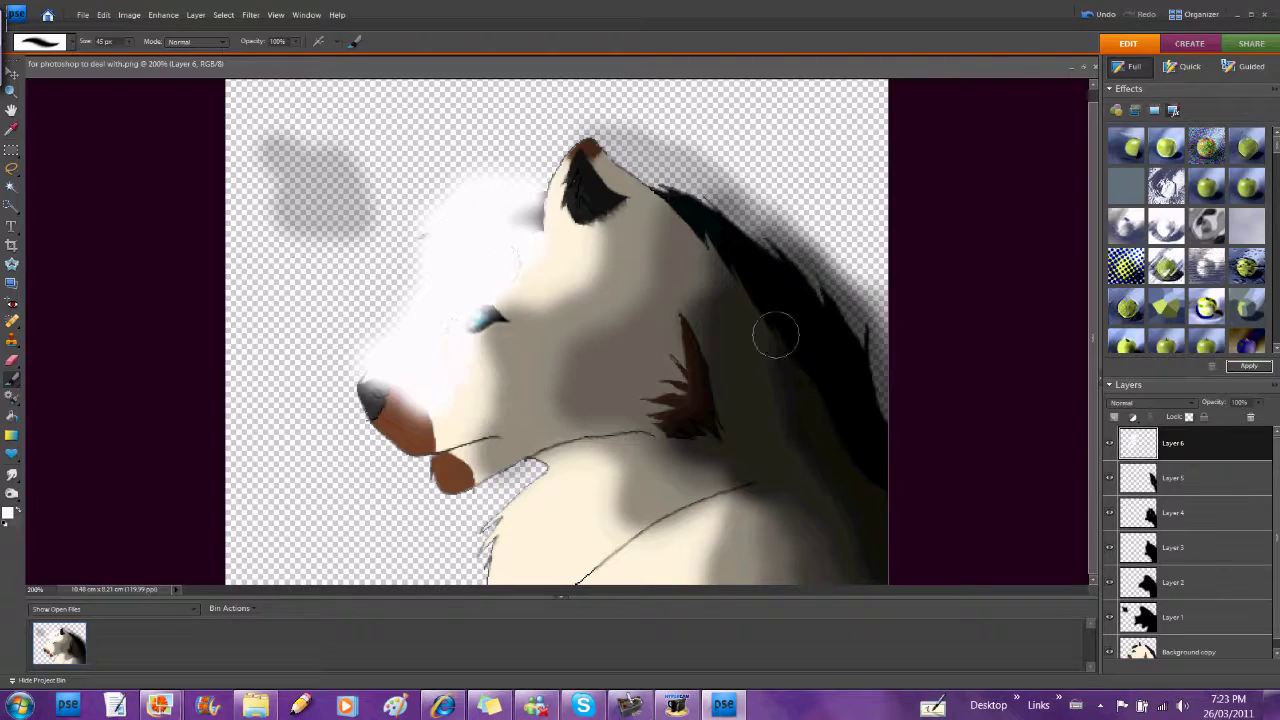
click(1260, 403)
drag(1256, 418, 1207, 421)
Step: Add a second white highlight layer along the front mane, forehead and snout, using a 35 px brush, and set its opacity to 44%
click(1115, 416)
mouse_move(545, 175)
mouse_down()
mouse_move(478, 200)
mouse_move(522, 232)
mouse_up()
click(70, 42)
click(25, 135)
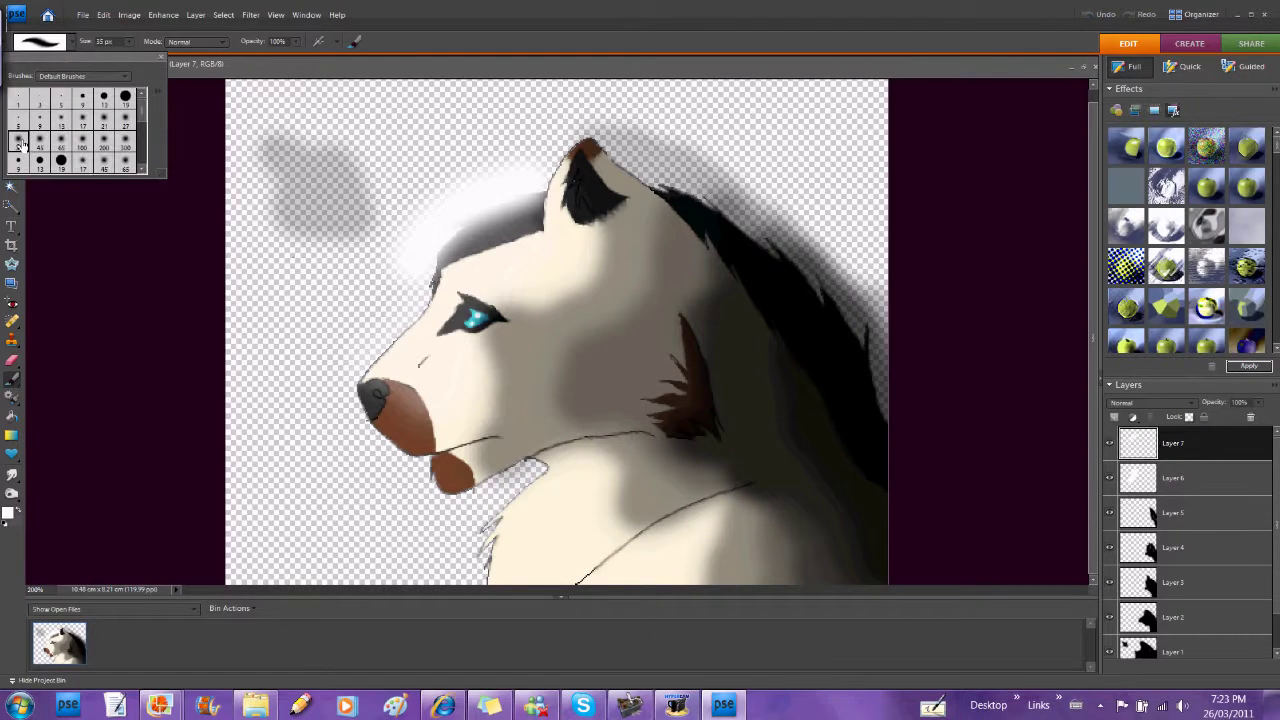
mouse_move(543, 232)
mouse_down()
mouse_move(446, 249)
mouse_move(464, 221)
mouse_move(409, 328)
mouse_move(365, 375)
mouse_up()
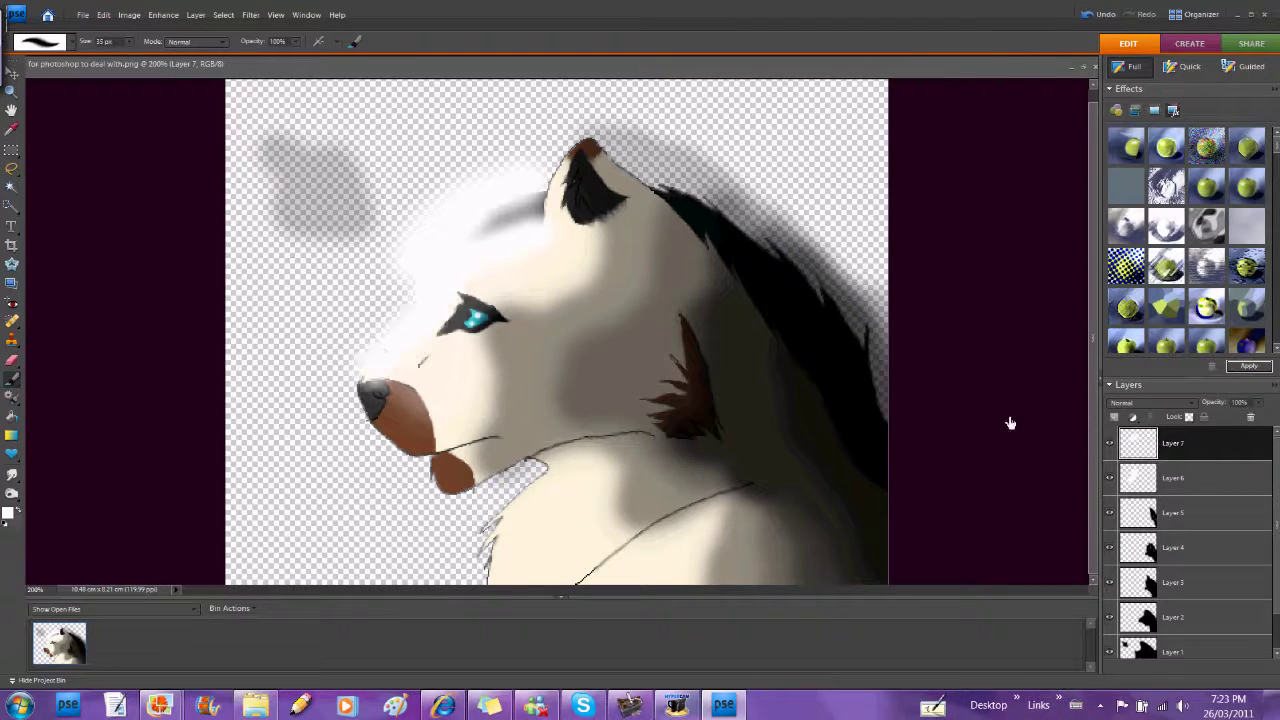
drag(1247, 422, 1220, 422)
Step: Blend the edges of the highlight and shadow layers, working down from Layer 7, with the Smudge tool at 45 px
click(11, 475)
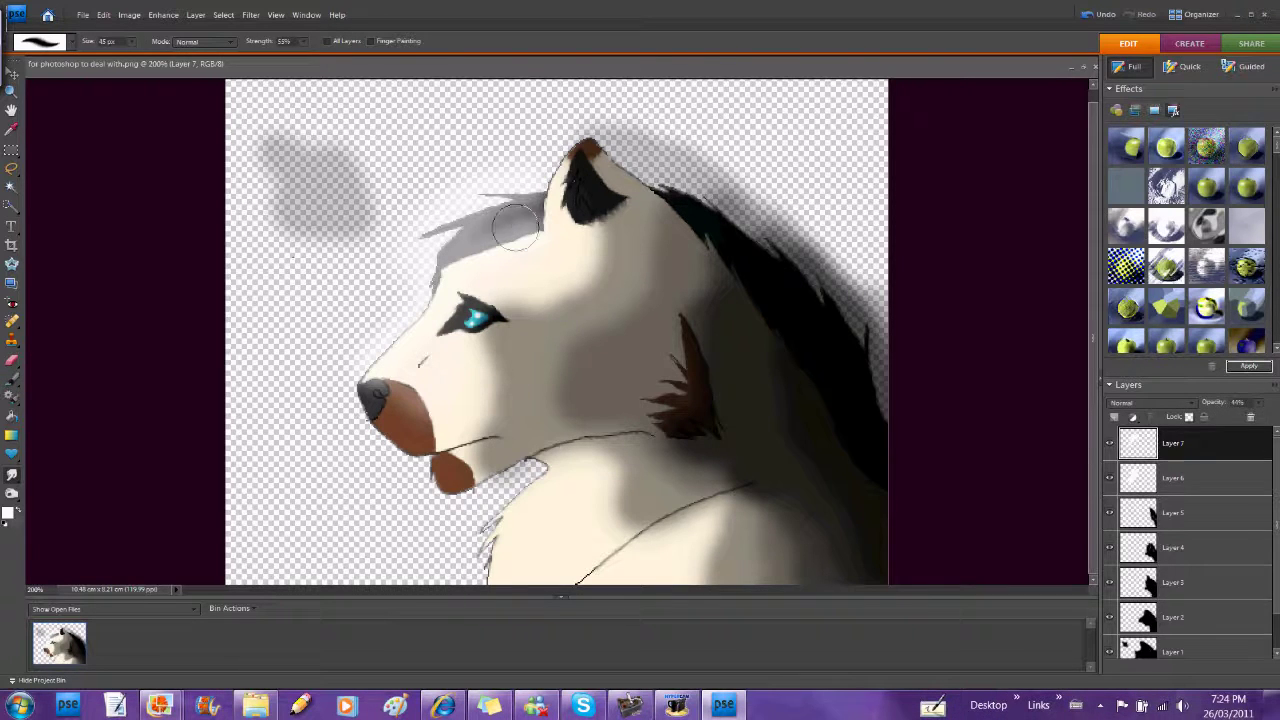
key(alt+bracketleft)
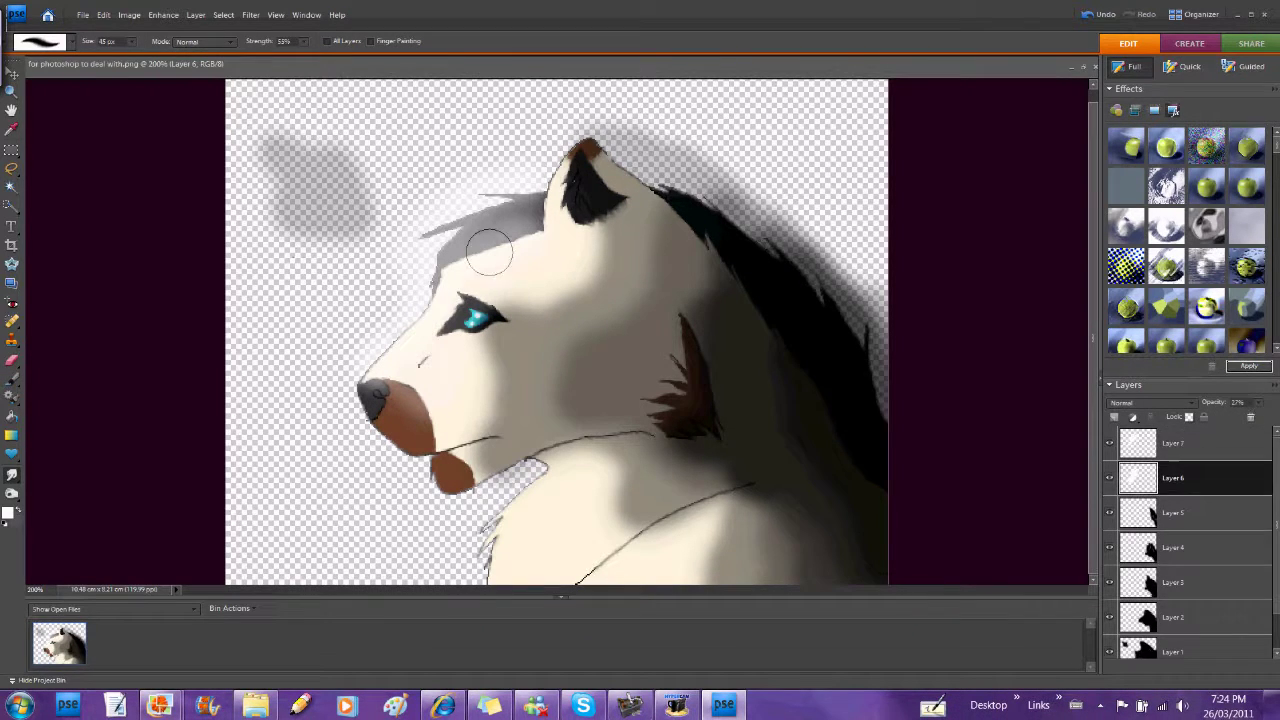
click(1192, 525)
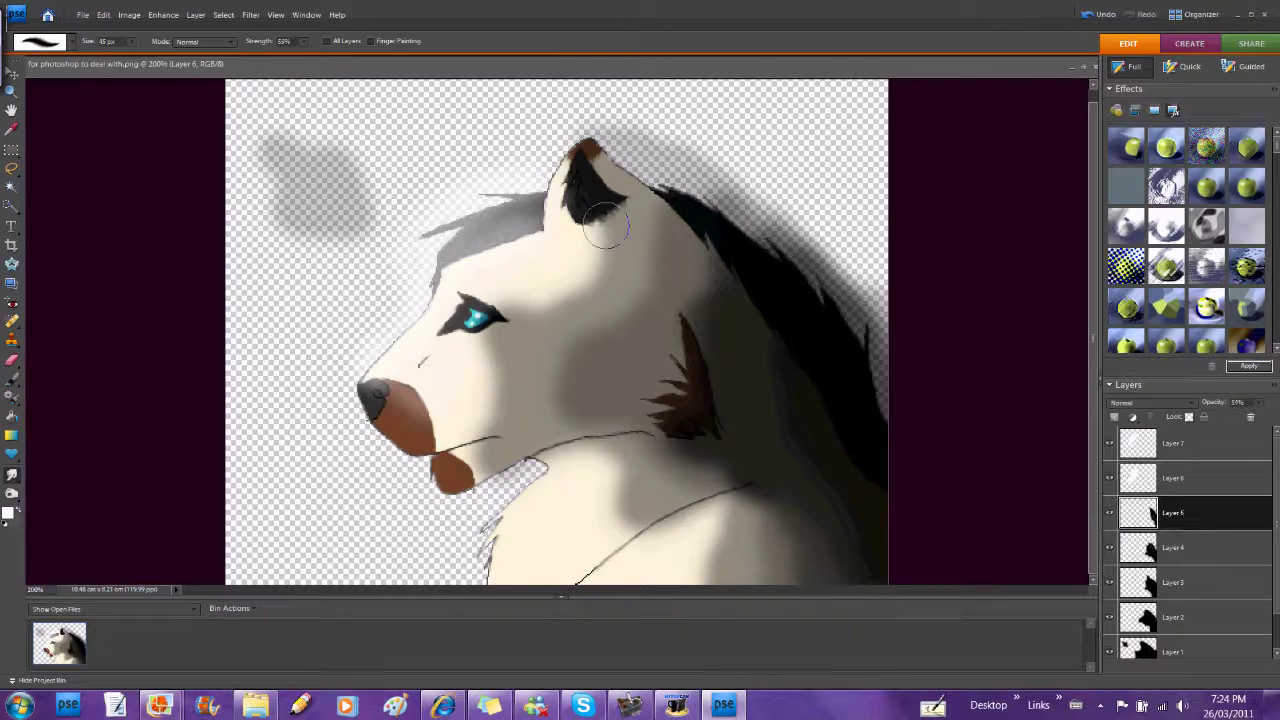
key(alt+bracketleft)
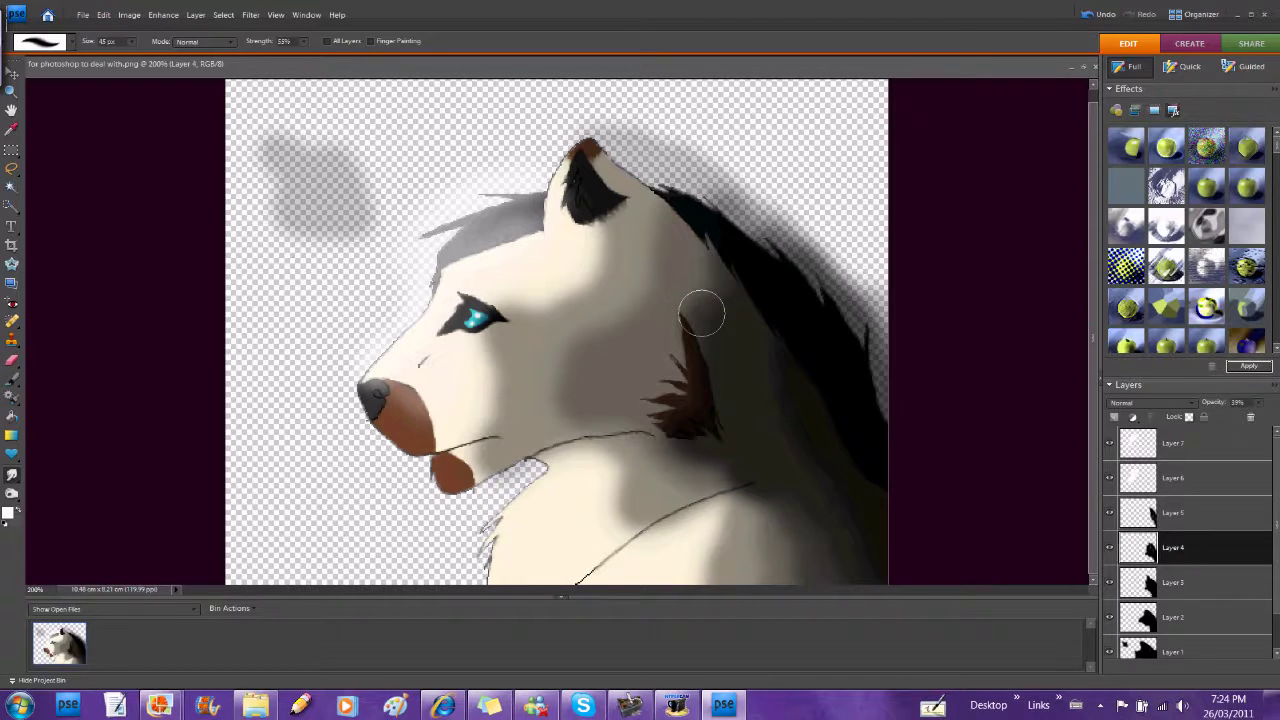
key(alt+bracketleft)
key(alt+bracketleft)
key(alt+bracketleft)
Step: Select the transparent area around the head on Background copy with the Magic Wand, and delete the overspill from each shading layer
key(alt+bracketleft)
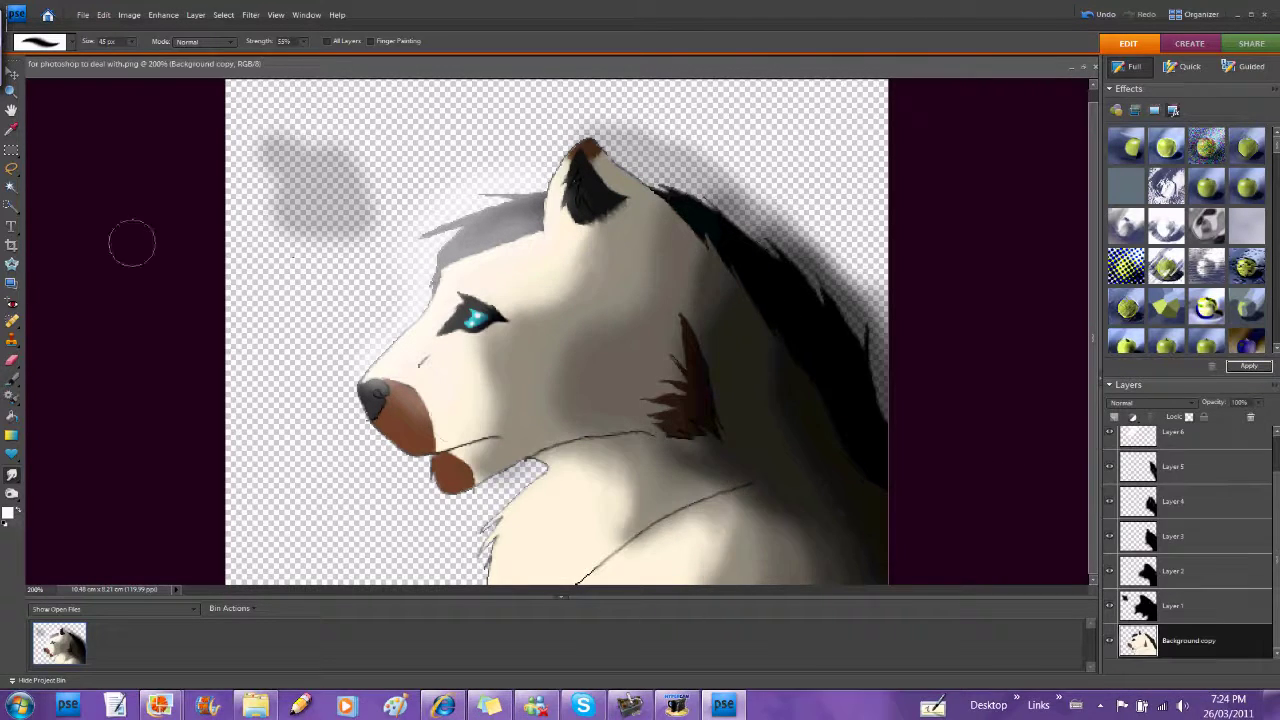
key(w)
click(296, 224)
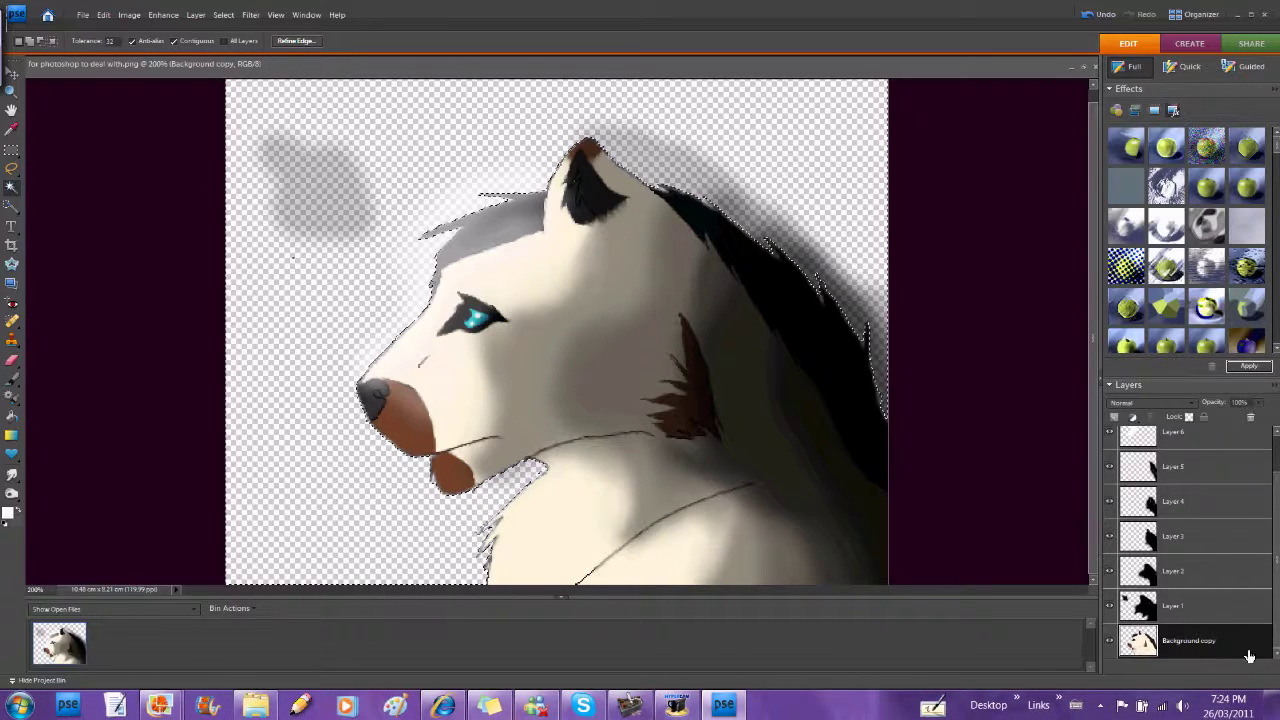
click(1200, 600)
click(1202, 577)
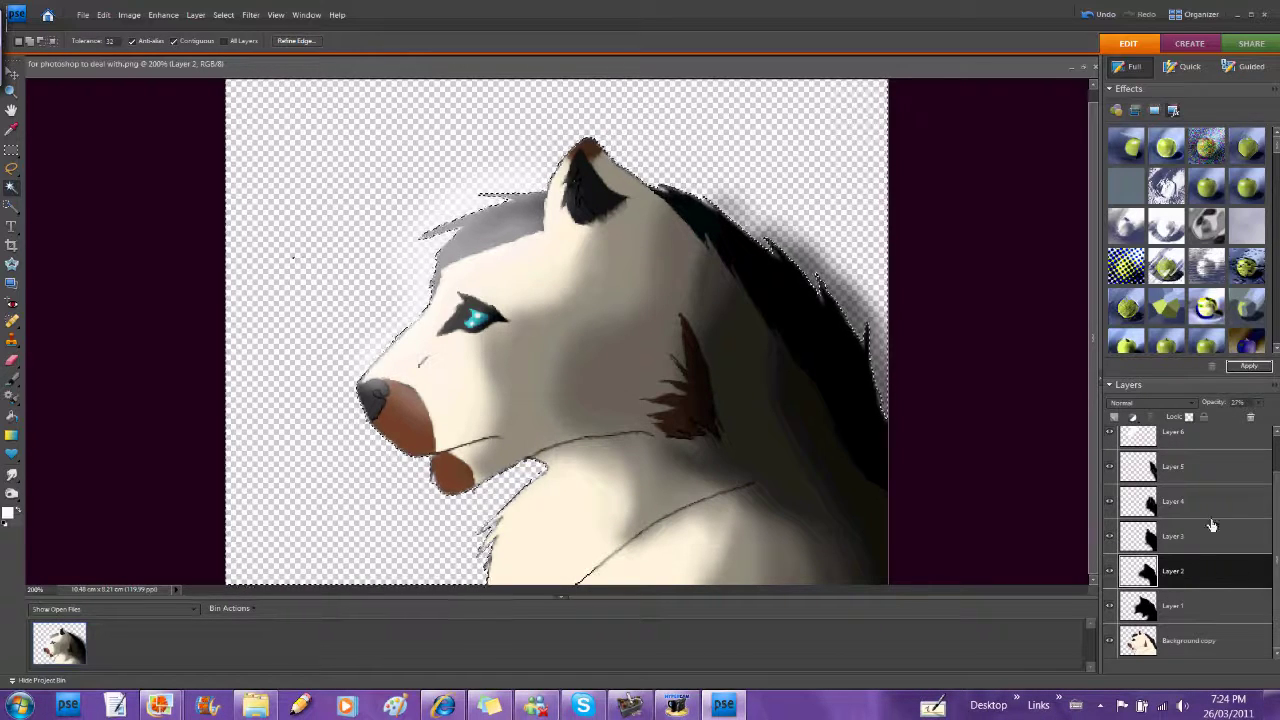
click(1203, 540)
click(1200, 501)
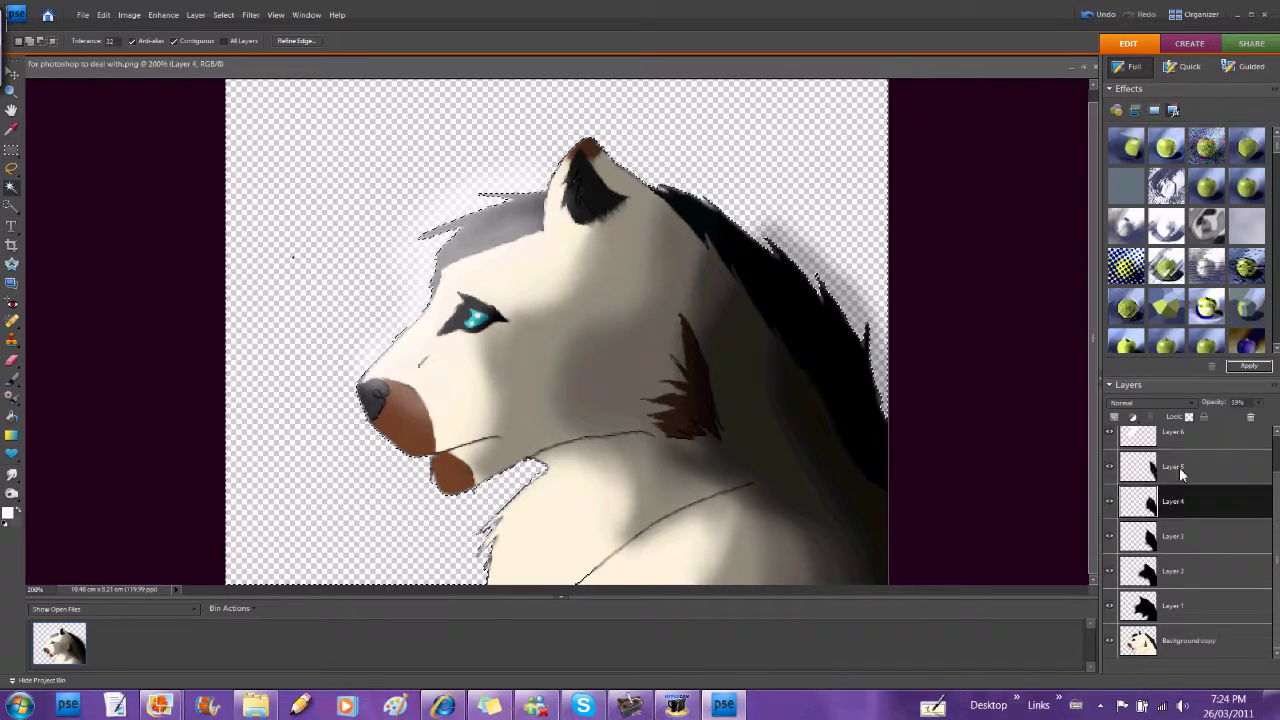
click(1195, 466)
click(1174, 438)
scroll(1174, 441, up, 1)
Step: Lower the opacity of the two white highlight layers, Layer 7 and Layer 6, setting Layer 6 to 9%
click(1174, 443)
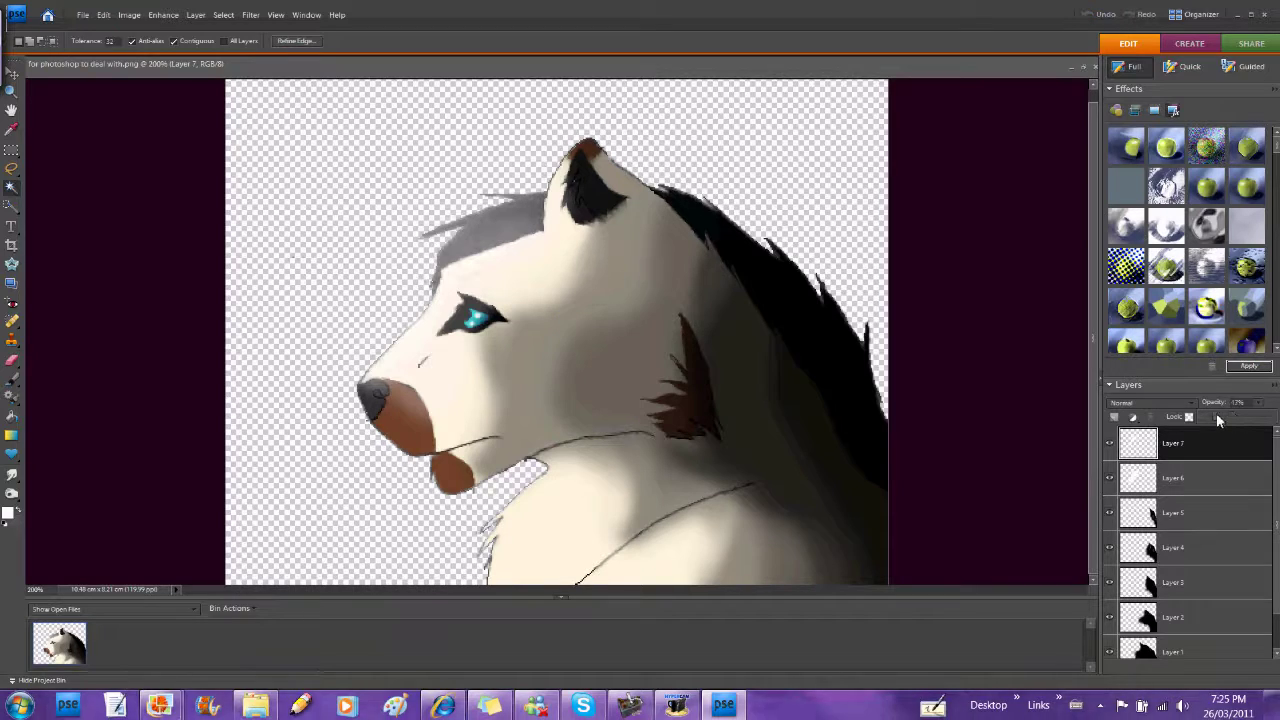
click(1187, 476)
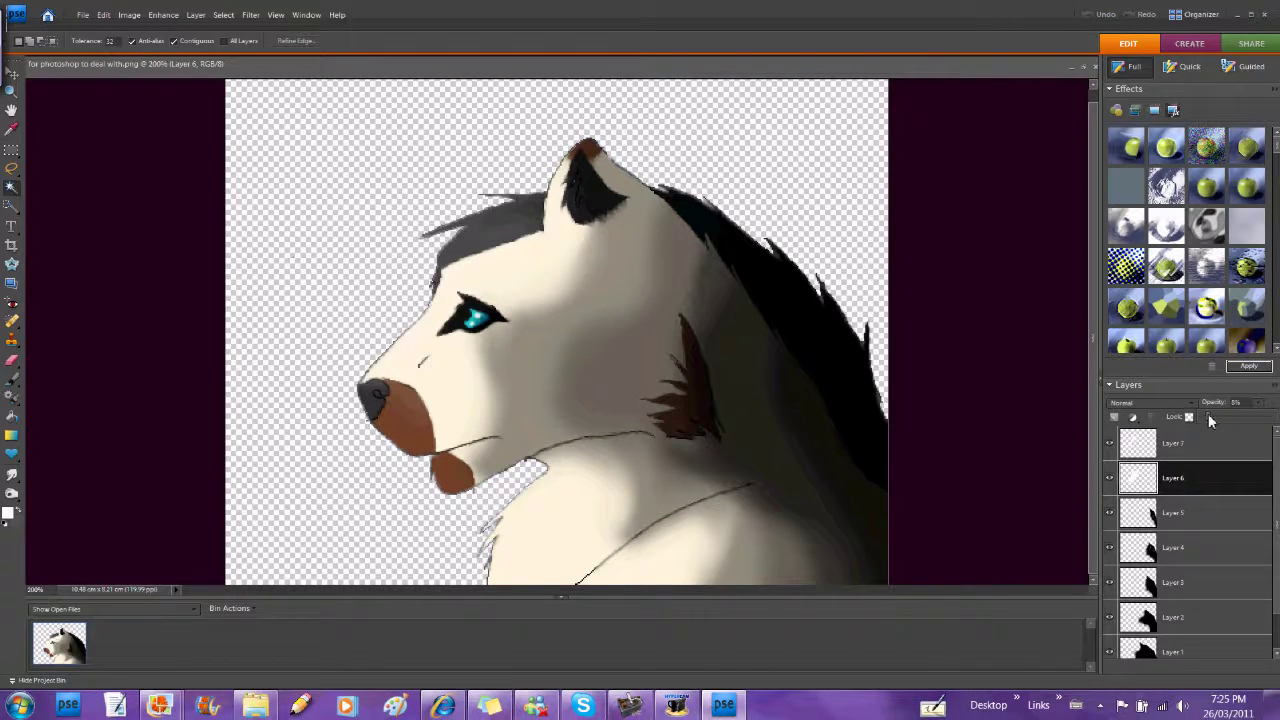
scroll(1190, 512, down, 2)
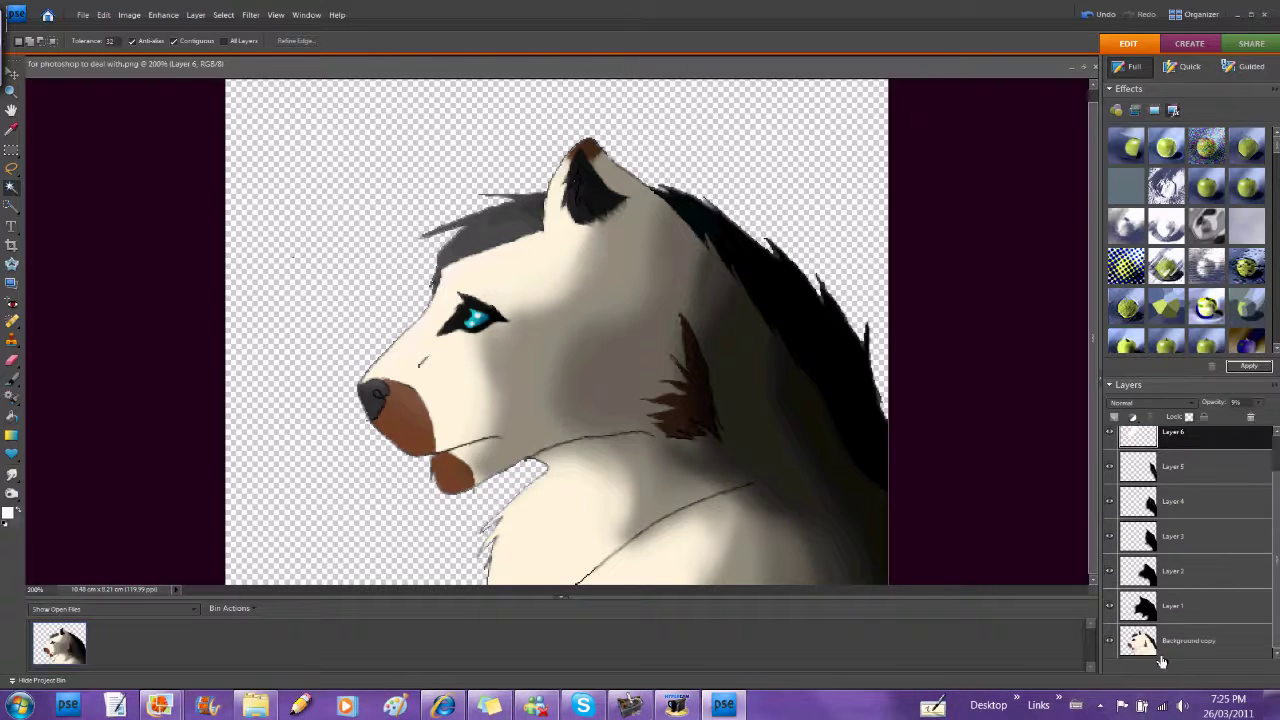
click(1158, 648)
click(357, 248)
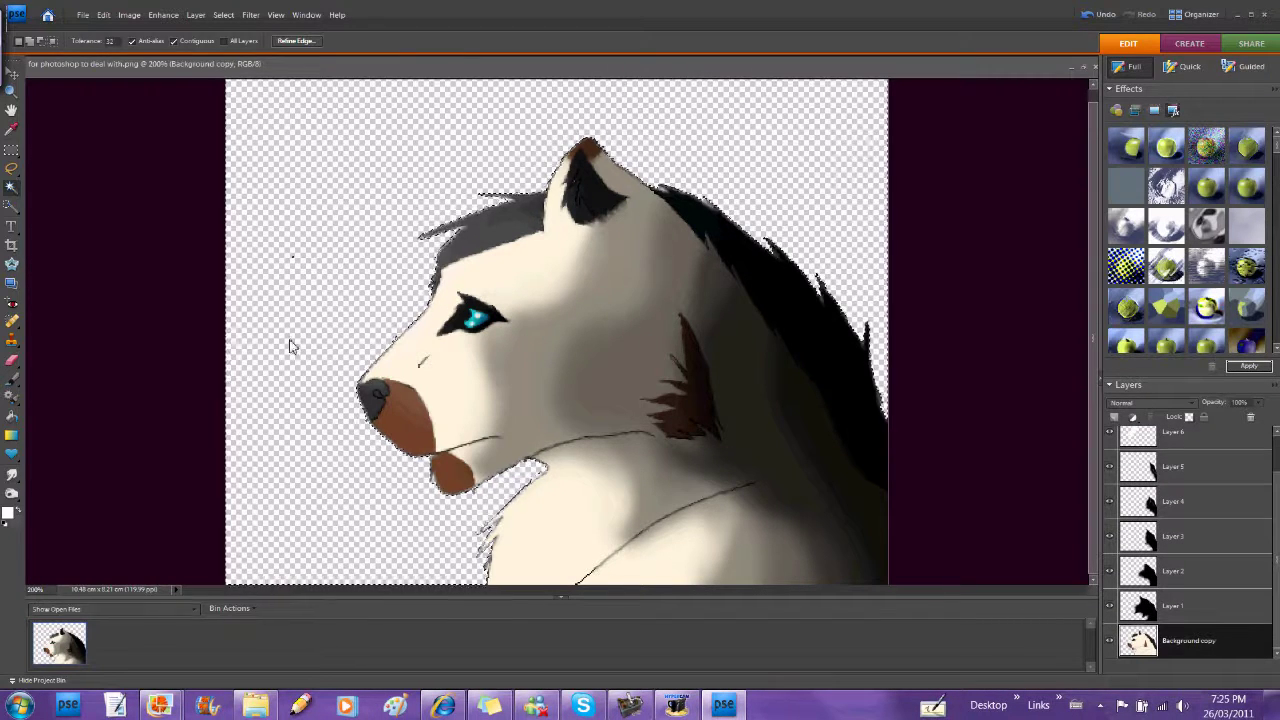
click(8, 511)
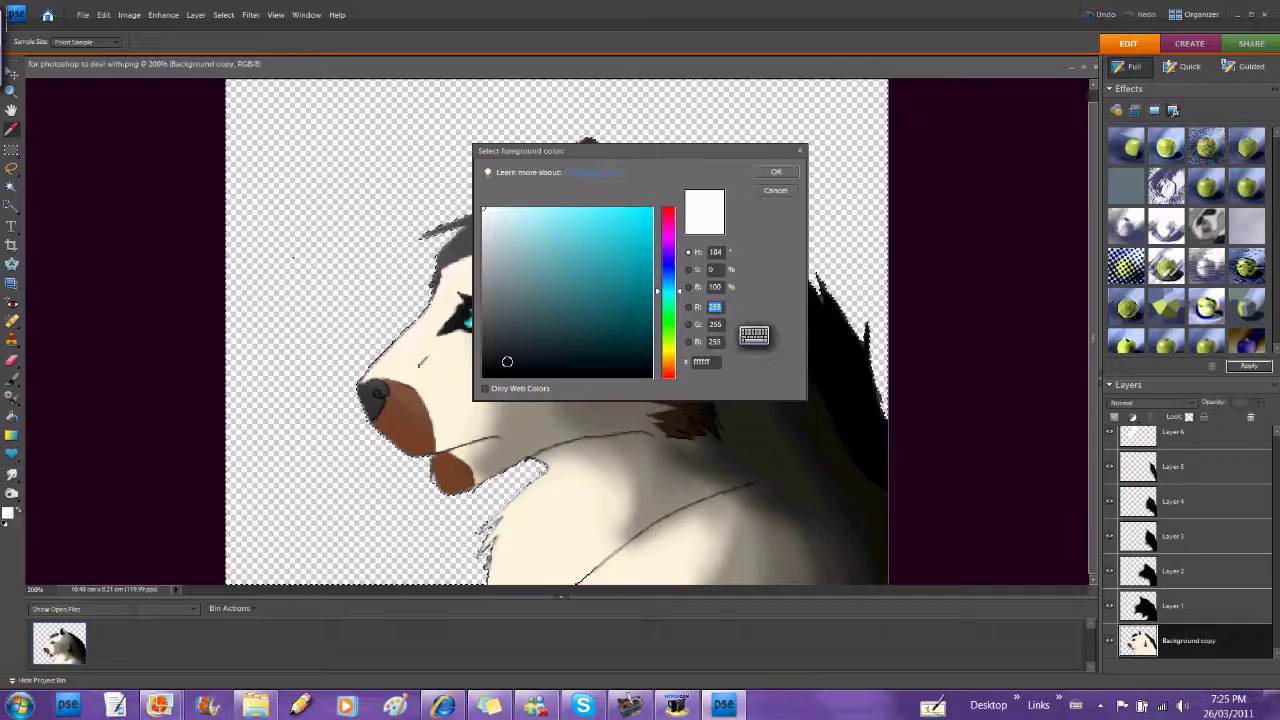
click(785, 191)
Step: Add a new layer beneath Background copy and set the foreground colour to black
click(1114, 417)
mouse_move(1200, 640)
mouse_down()
mouse_move(1226, 679)
mouse_move(1208, 641)
mouse_move(1193, 657)
mouse_up()
click(8, 512)
click(485, 378)
click(775, 171)
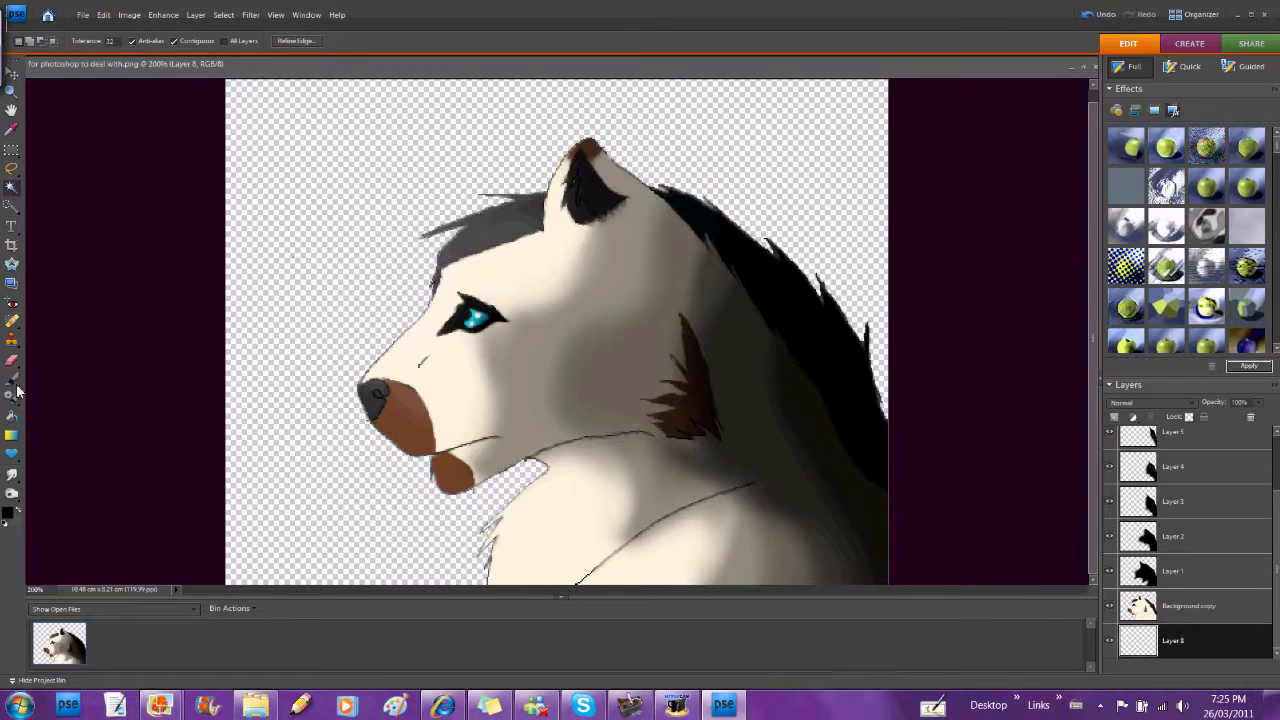
Step: Paint the whole bottom layer black with a 300 px brush to give the head a solid backdrop
click(14, 381)
right_click(376, 285)
click(499, 372)
mouse_move(376, 124)
mouse_down()
mouse_move(280, 200)
mouse_move(475, 209)
mouse_move(708, 150)
mouse_move(766, 163)
mouse_move(1084, 504)
mouse_up()
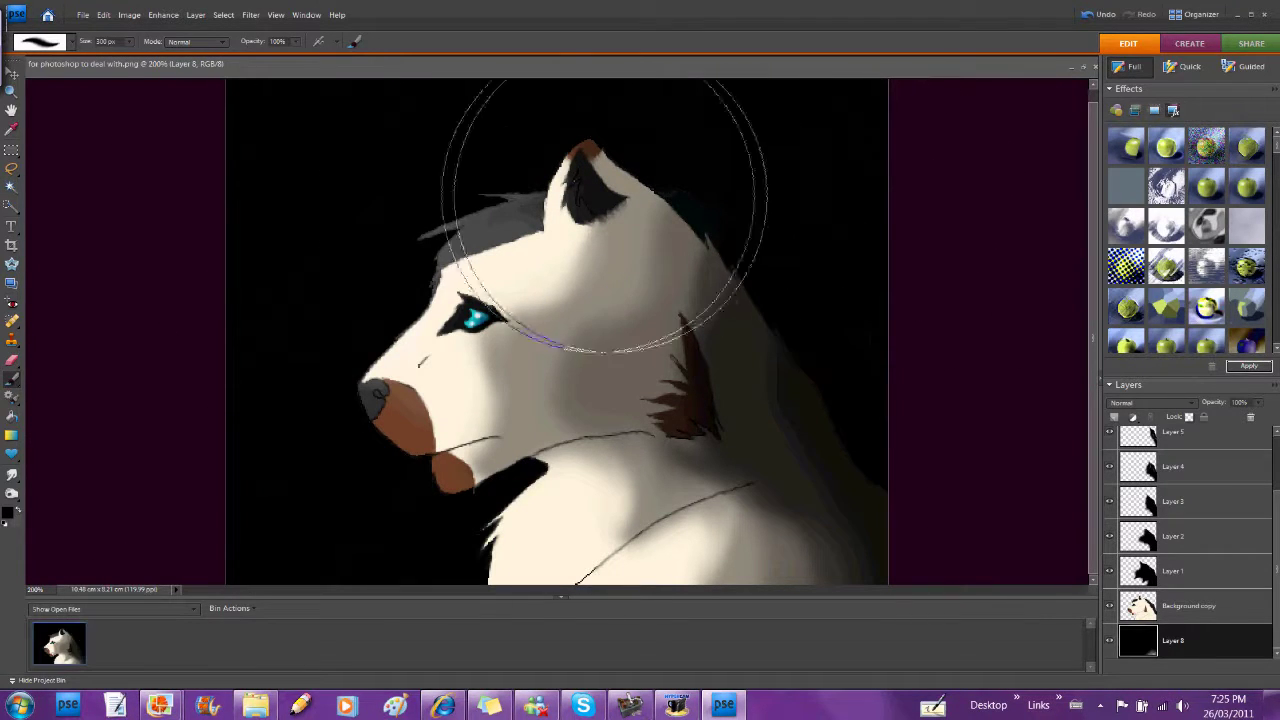
Step: Paint a teal (257075) glow around the outline of the mane, ear, snout, chin and chest with a 17 px brush
click(7, 512)
click(599, 300)
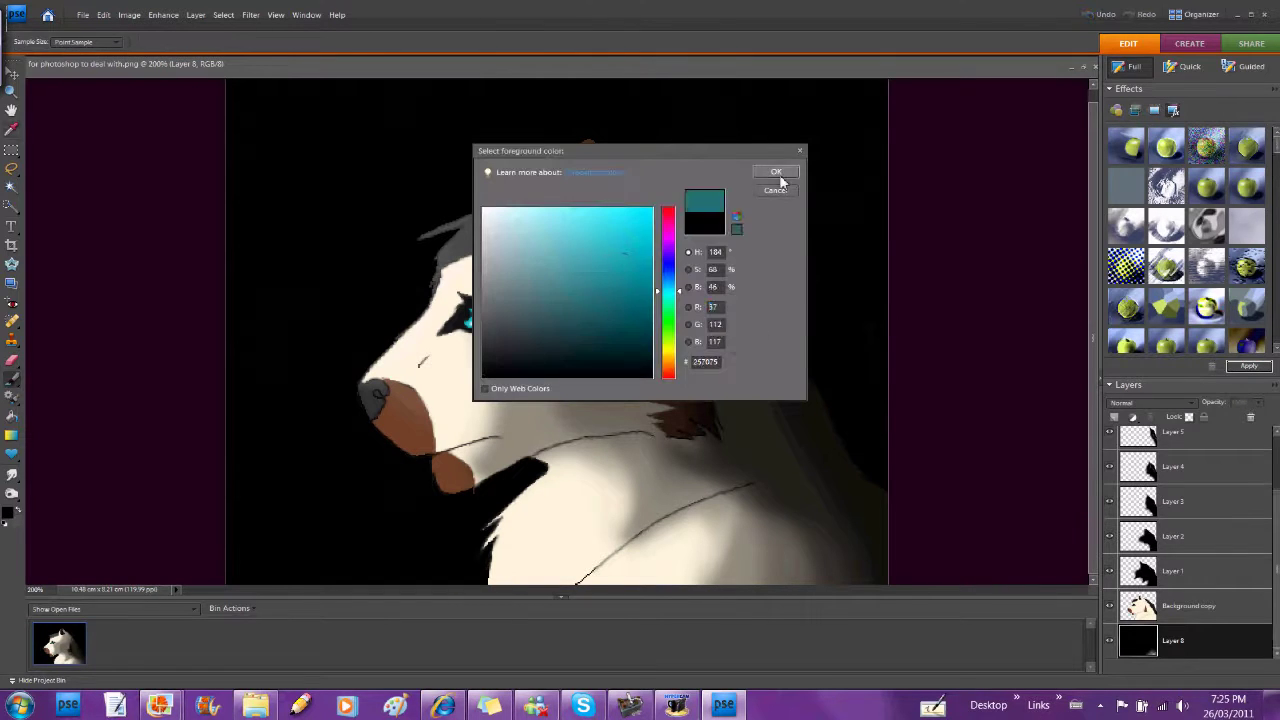
click(776, 172)
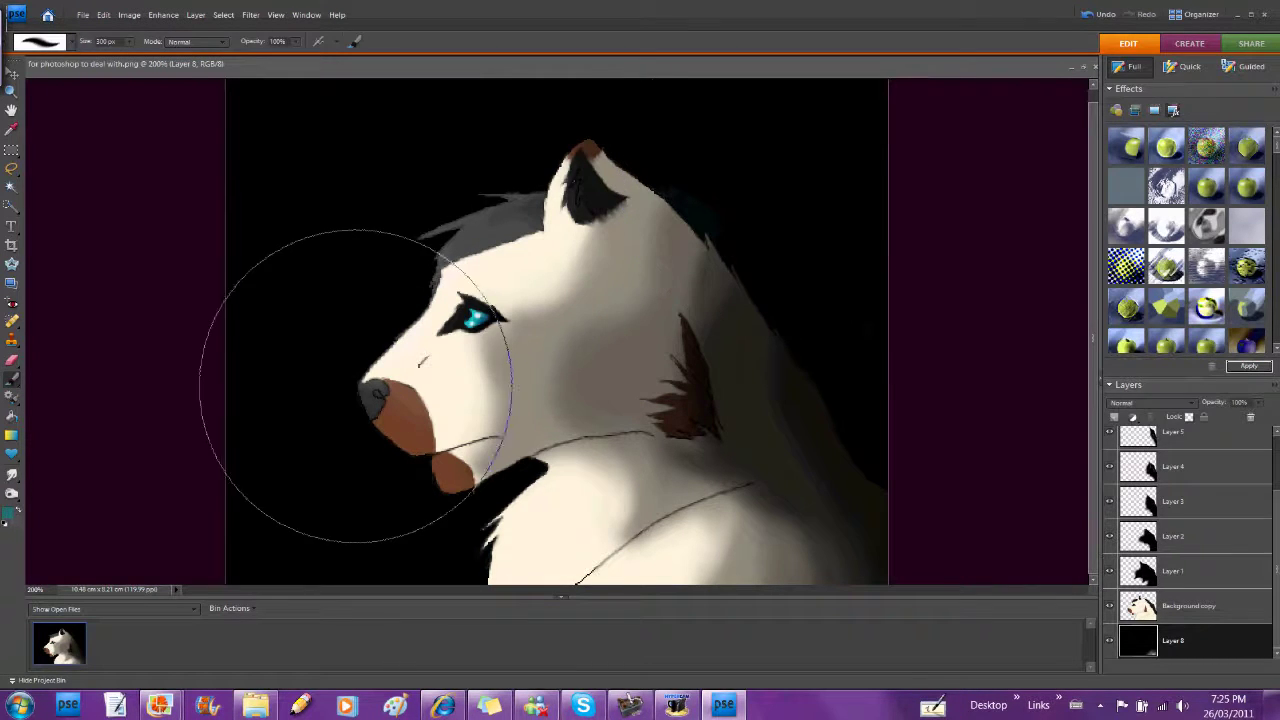
right_click(390, 368)
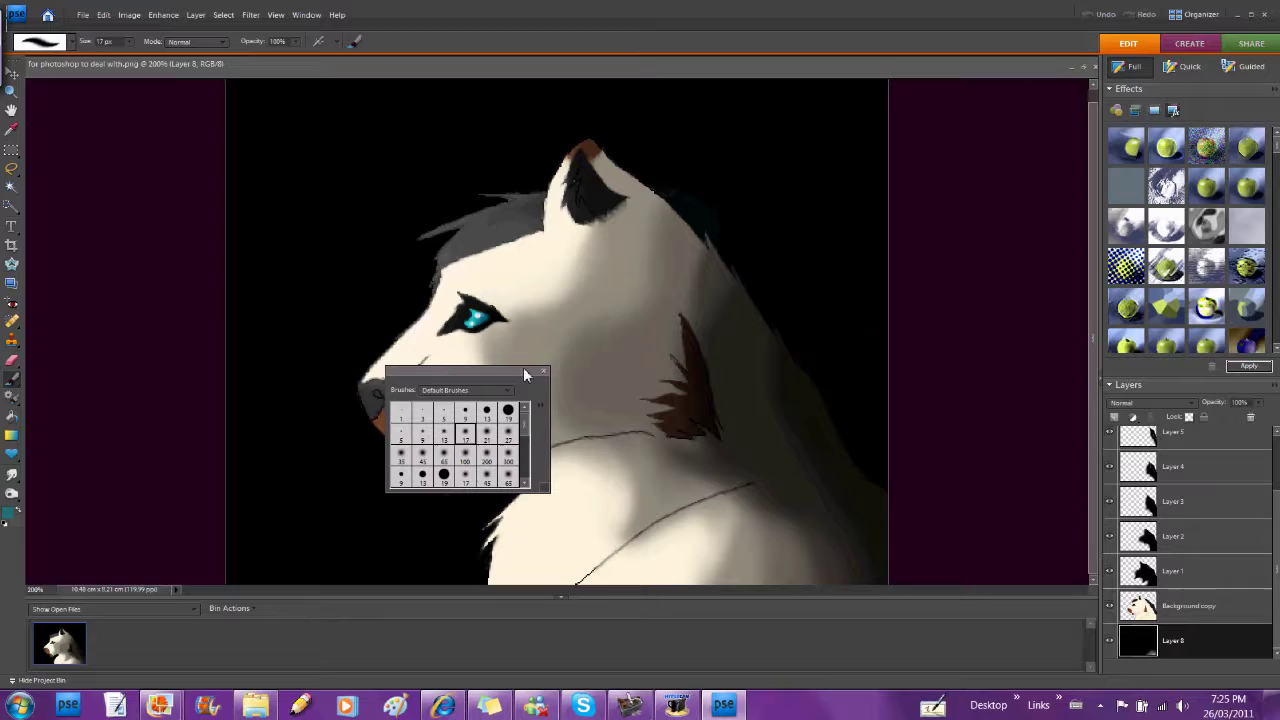
mouse_move(866, 348)
mouse_down()
mouse_move(872, 312)
mouse_move(862, 336)
mouse_up()
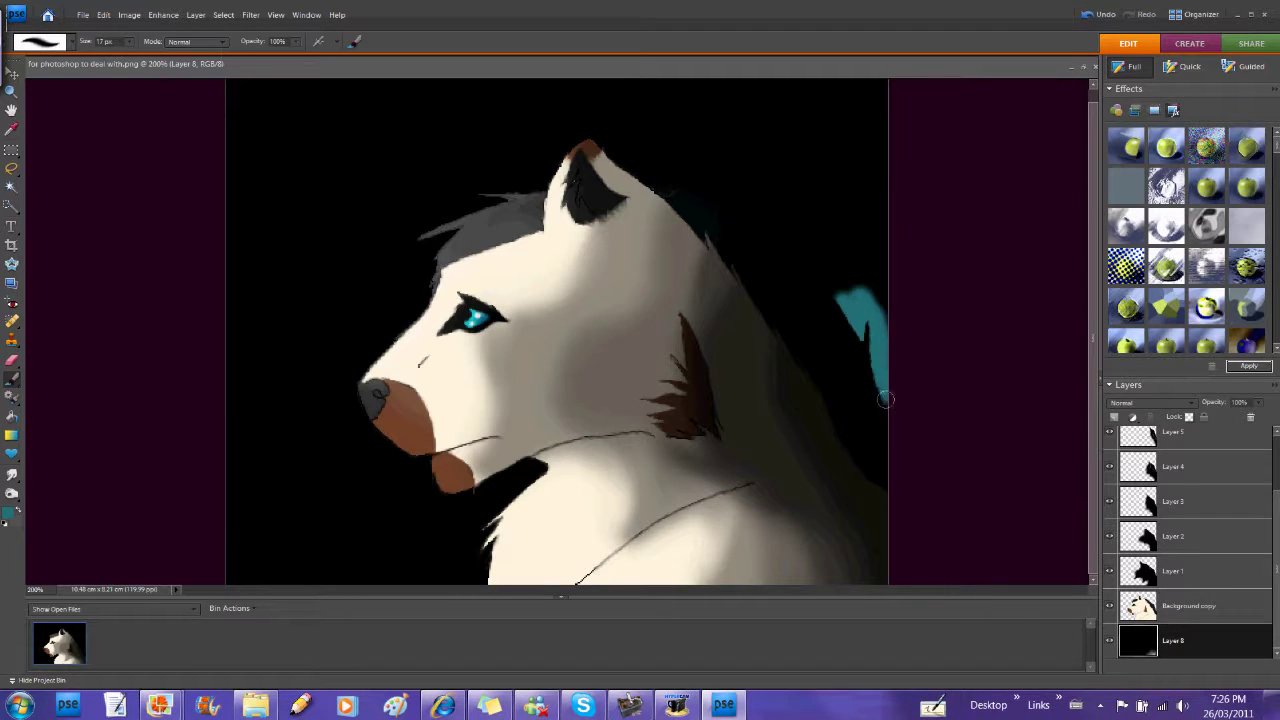
mouse_move(818, 270)
mouse_down()
mouse_move(735, 203)
mouse_move(644, 177)
mouse_move(593, 131)
mouse_move(566, 135)
mouse_move(545, 184)
mouse_move(474, 186)
mouse_move(514, 198)
mouse_move(426, 230)
mouse_move(425, 265)
mouse_move(436, 257)
mouse_move(360, 398)
mouse_move(421, 460)
mouse_up()
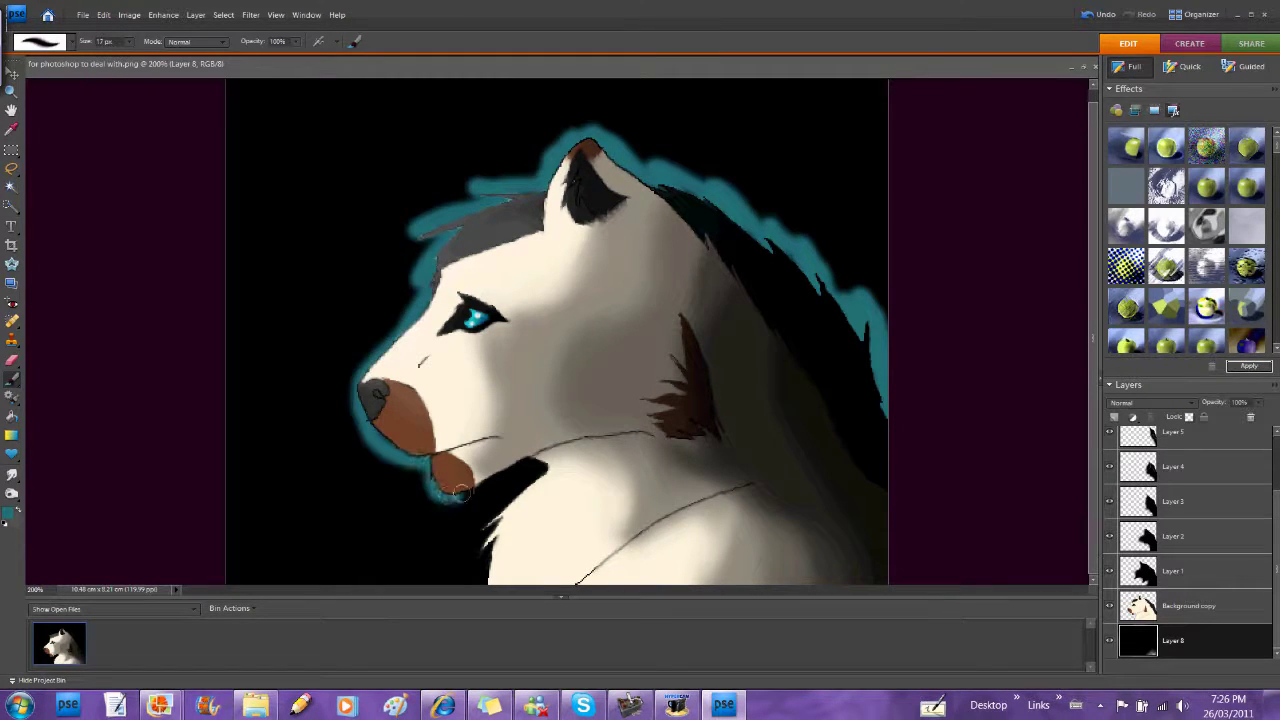
drag(518, 484, 479, 576)
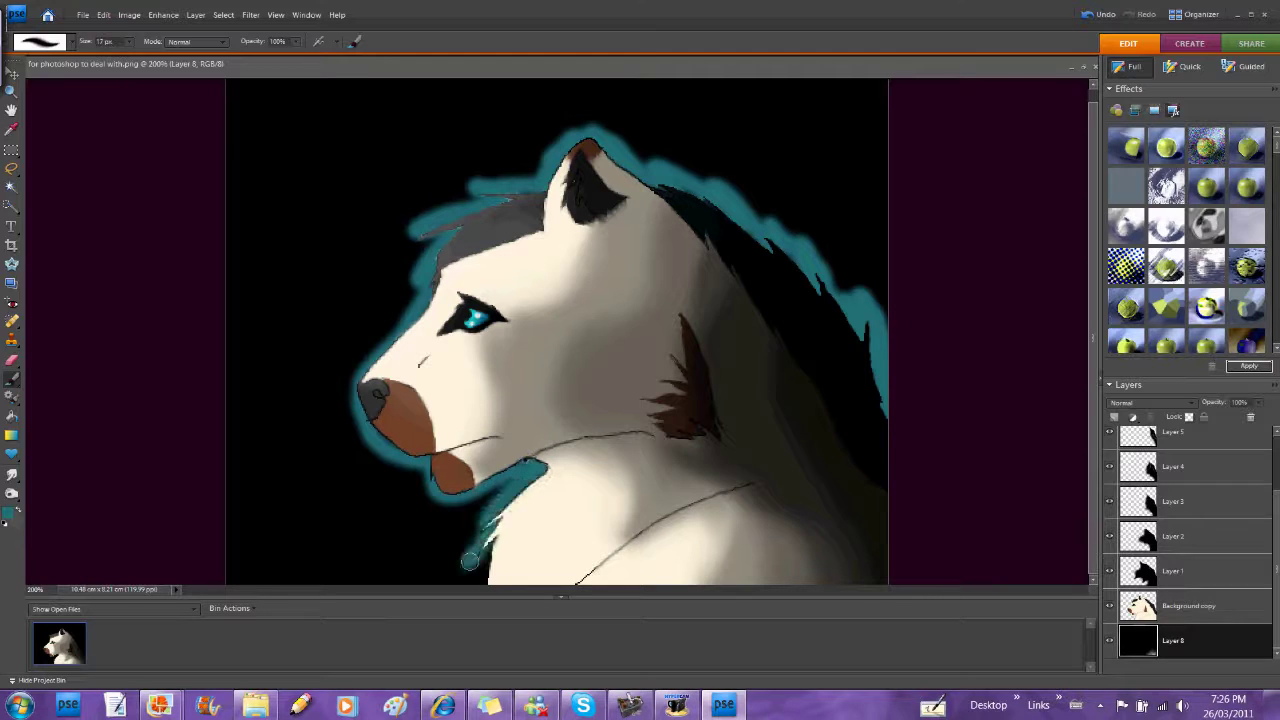
Step: Paint a lighter teal band over the glow, close to the outline of the mane, ear, snout, chin and chest
click(7, 512)
click(589, 276)
click(776, 172)
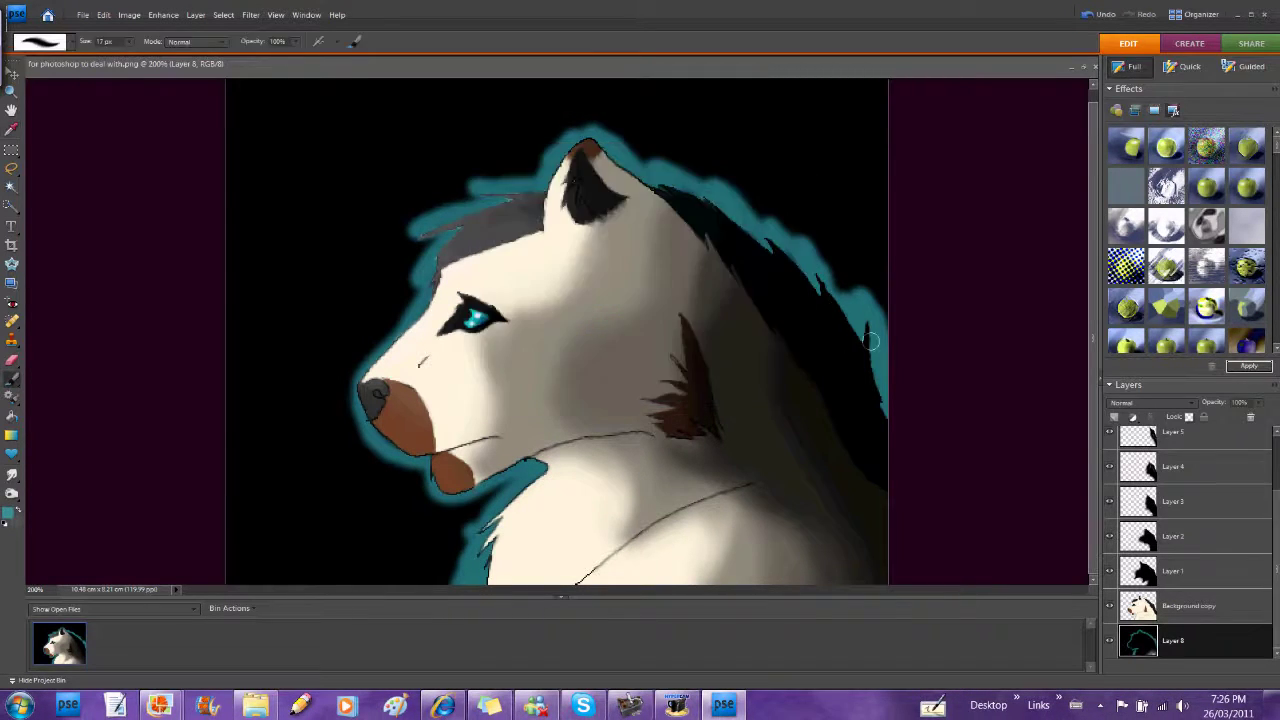
mouse_move(868, 335)
mouse_down()
mouse_move(731, 208)
mouse_move(669, 184)
mouse_up()
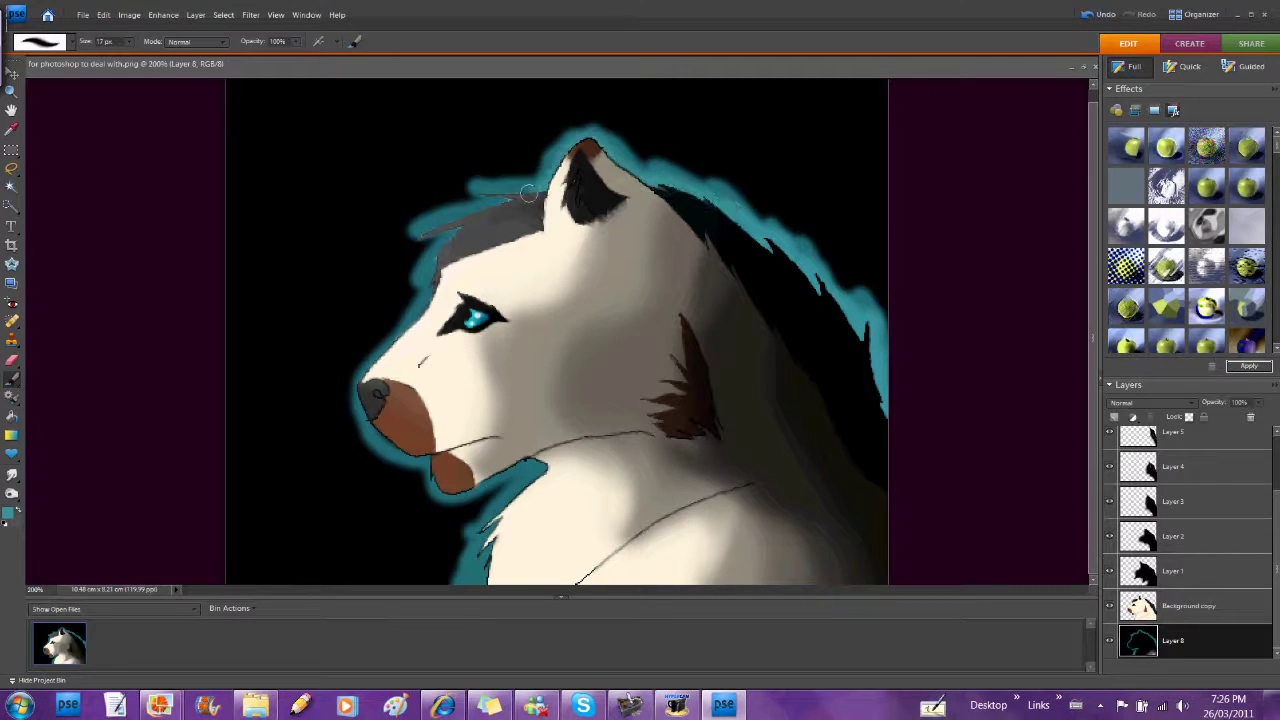
mouse_move(510, 196)
mouse_down()
mouse_move(458, 210)
mouse_move(447, 240)
mouse_up()
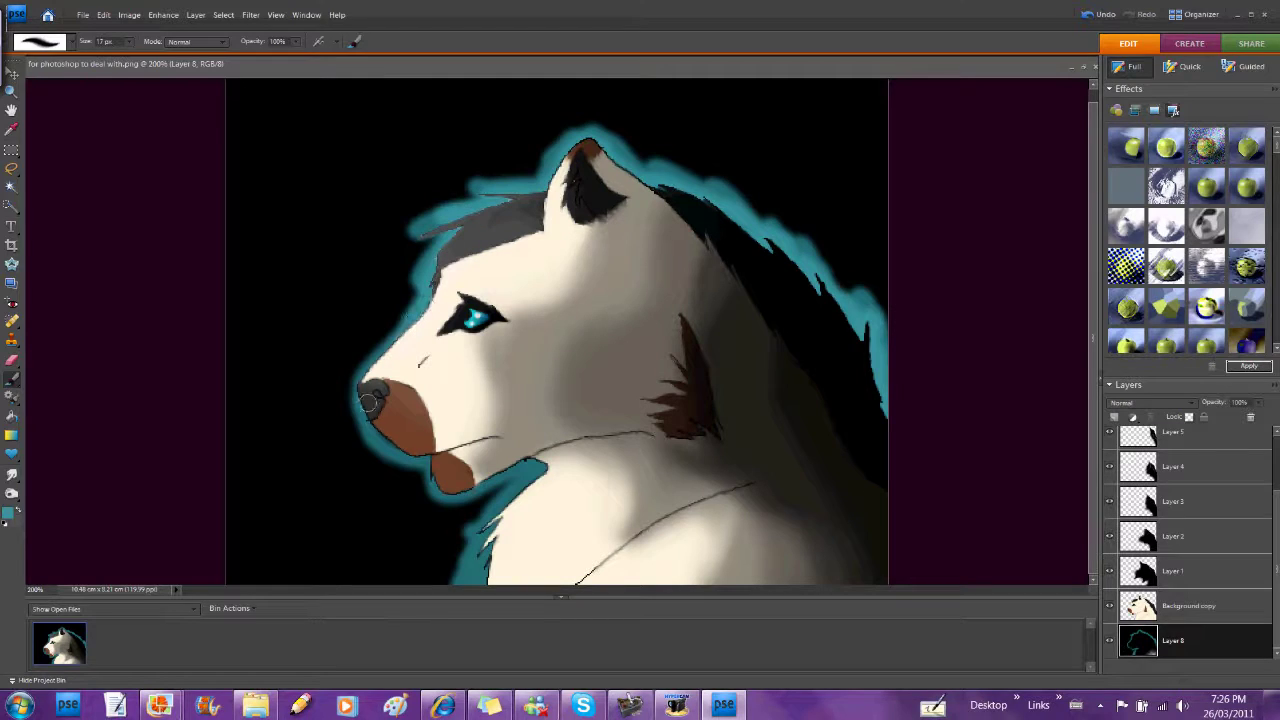
mouse_move(440, 470)
mouse_down()
mouse_move(522, 470)
mouse_move(472, 568)
mouse_move(533, 477)
mouse_up()
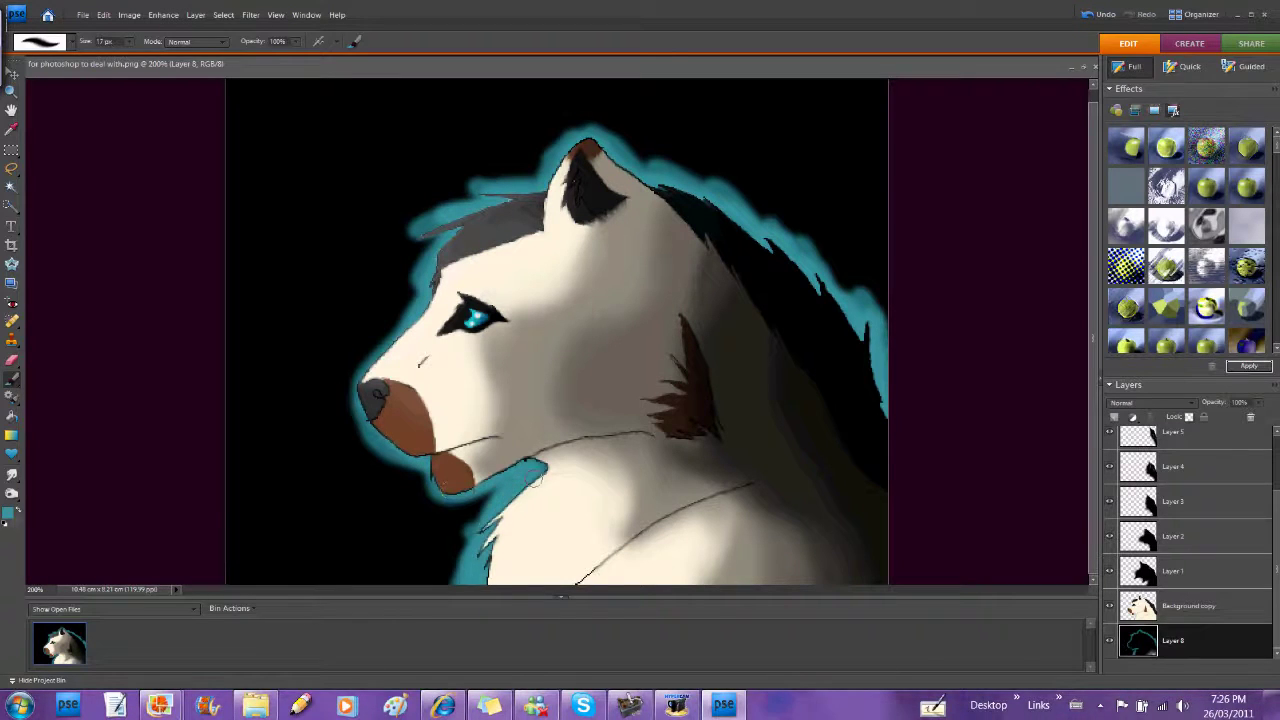
Step: Brighten the glow's inner edge with a pale teal, following the mane, ear, forelock, snout and chest outline
click(5, 513)
click(557, 240)
click(775, 172)
drag(866, 332, 877, 416)
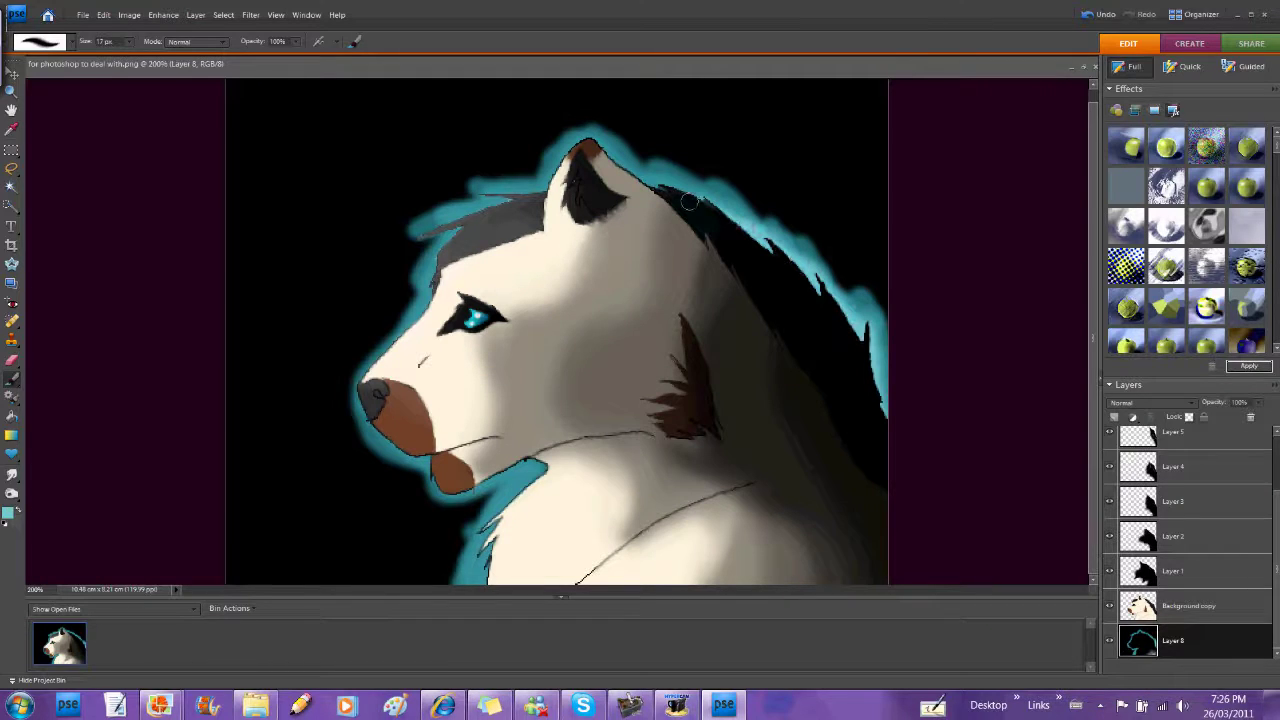
drag(610, 170, 463, 222)
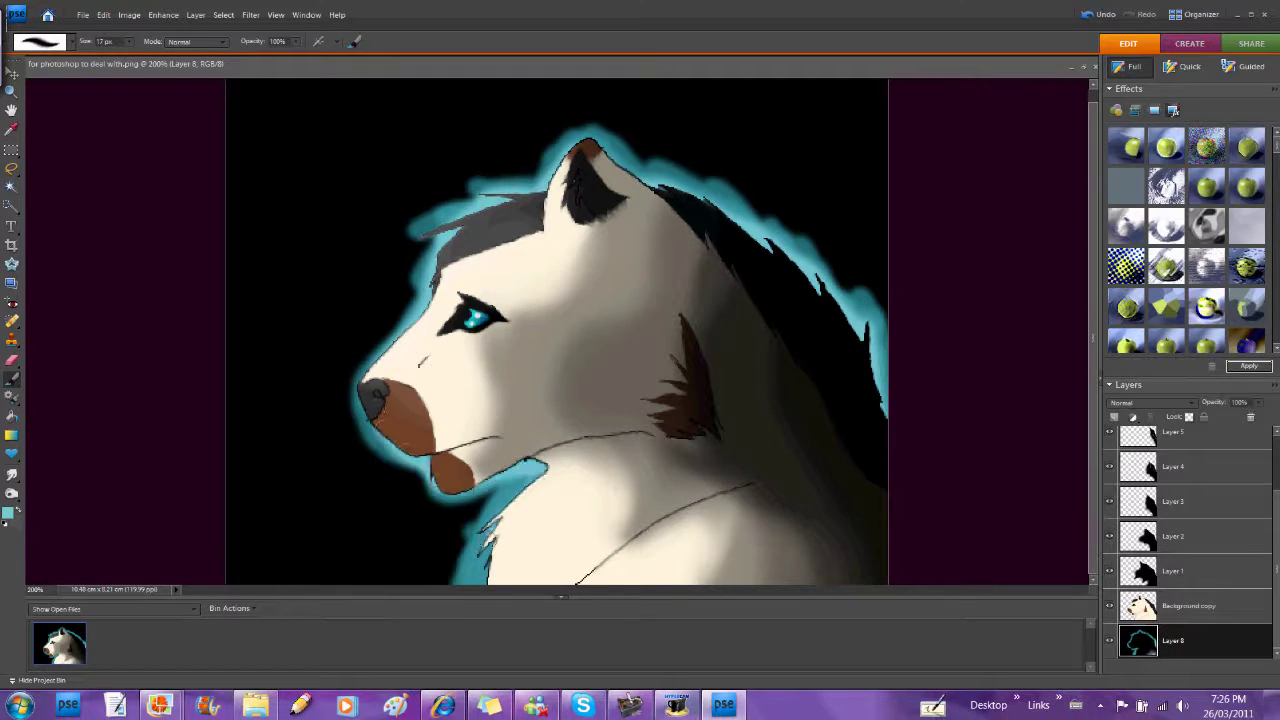
drag(494, 518, 472, 584)
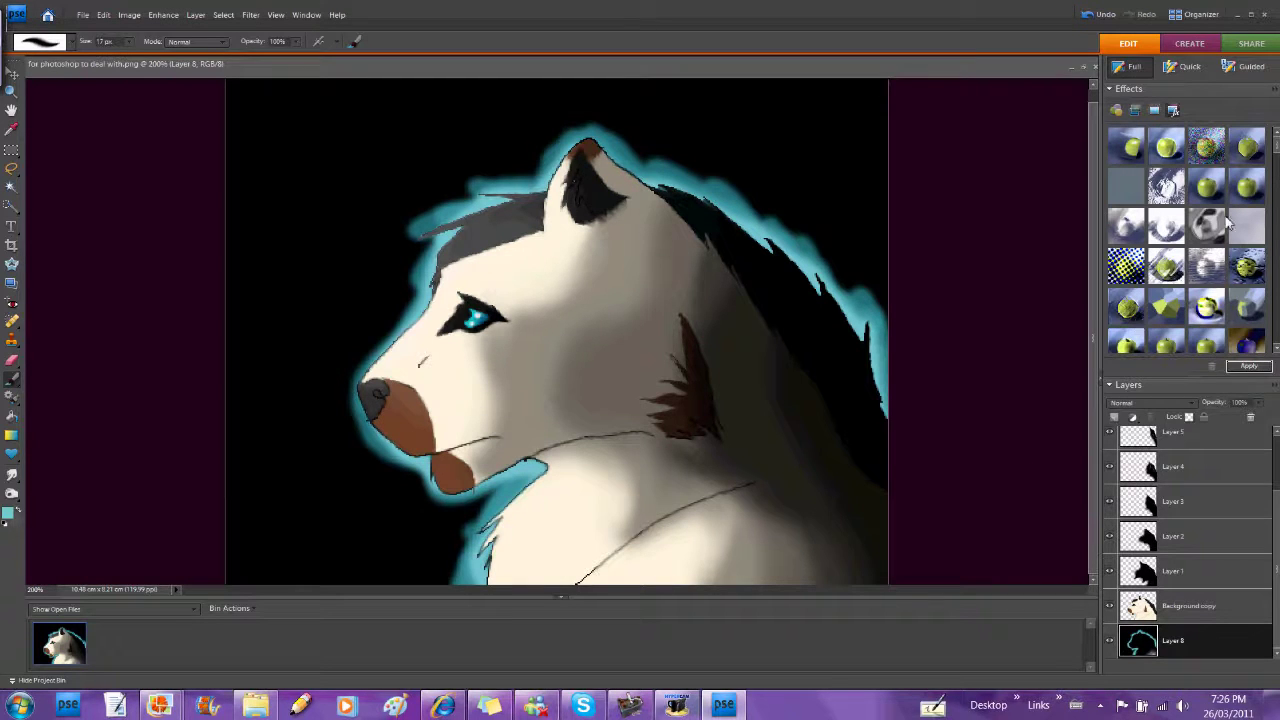
Step: Add 6.88% uniform, non-monochromatic noise to the glowing background layer and place a lens flare in its upper-left area
drag(1208, 146, 517, 129)
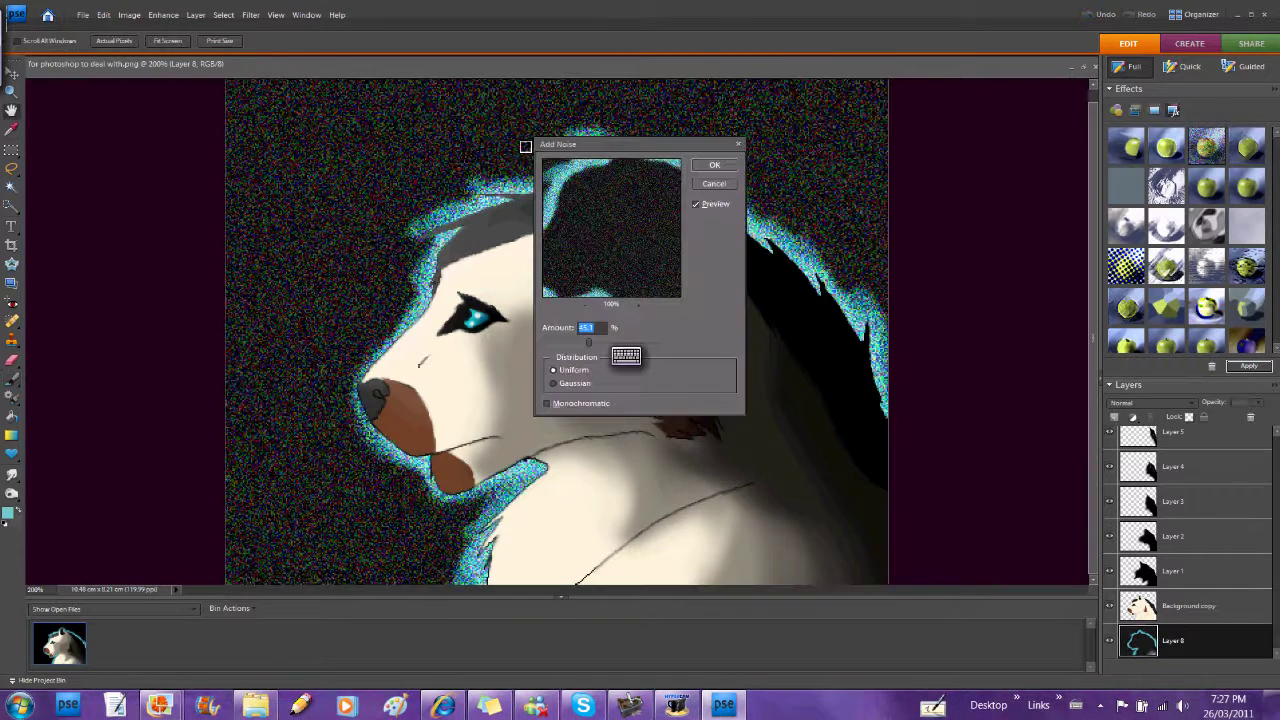
drag(588, 342, 561, 342)
click(553, 383)
click(553, 370)
click(547, 406)
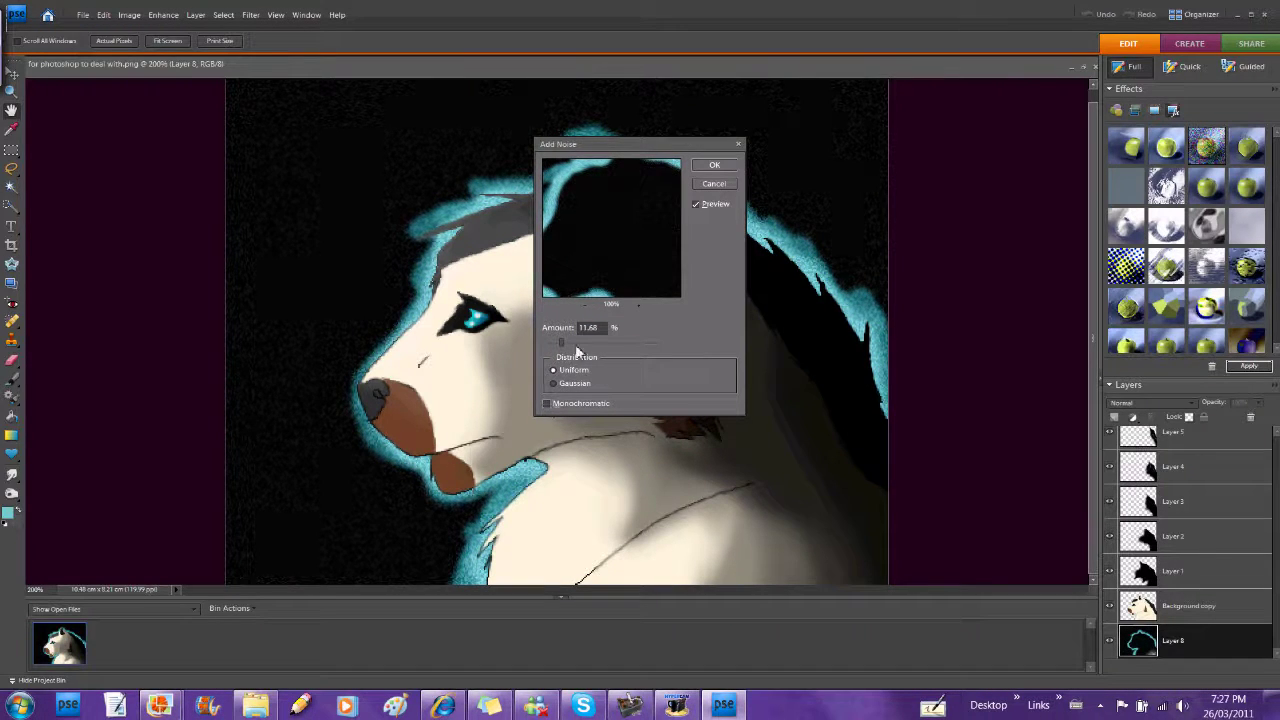
drag(561, 345, 557, 345)
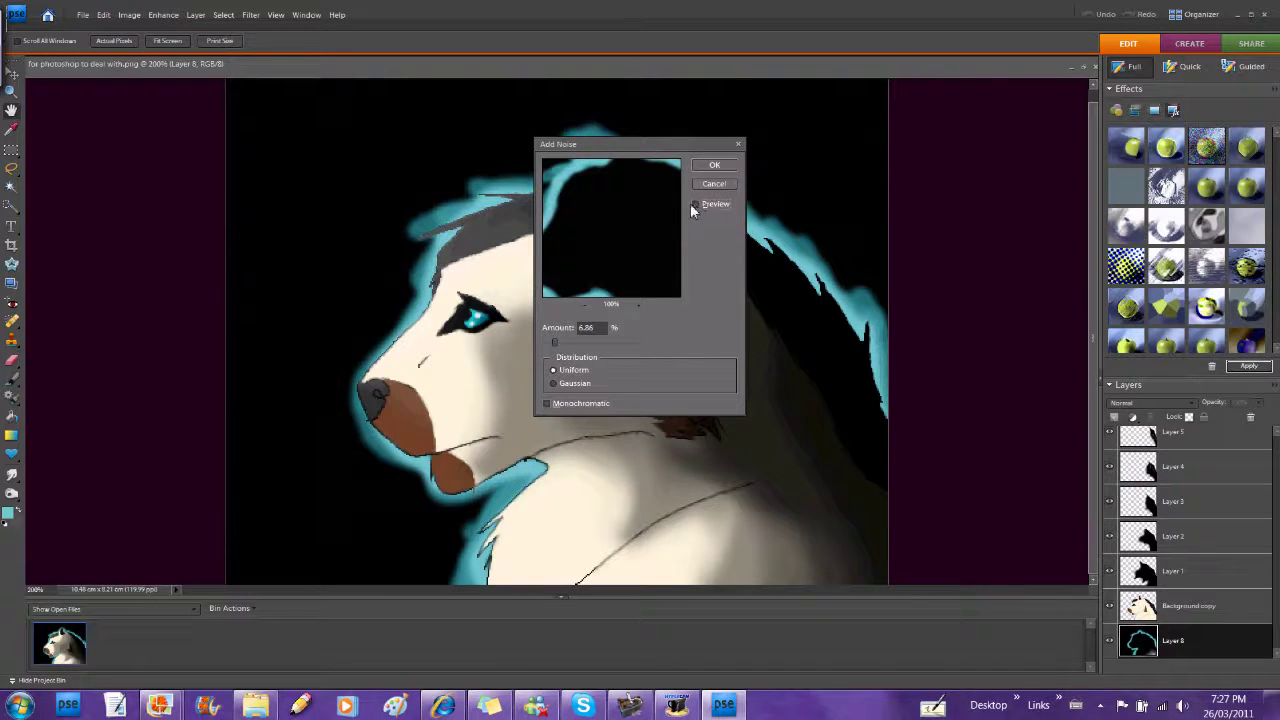
click(715, 167)
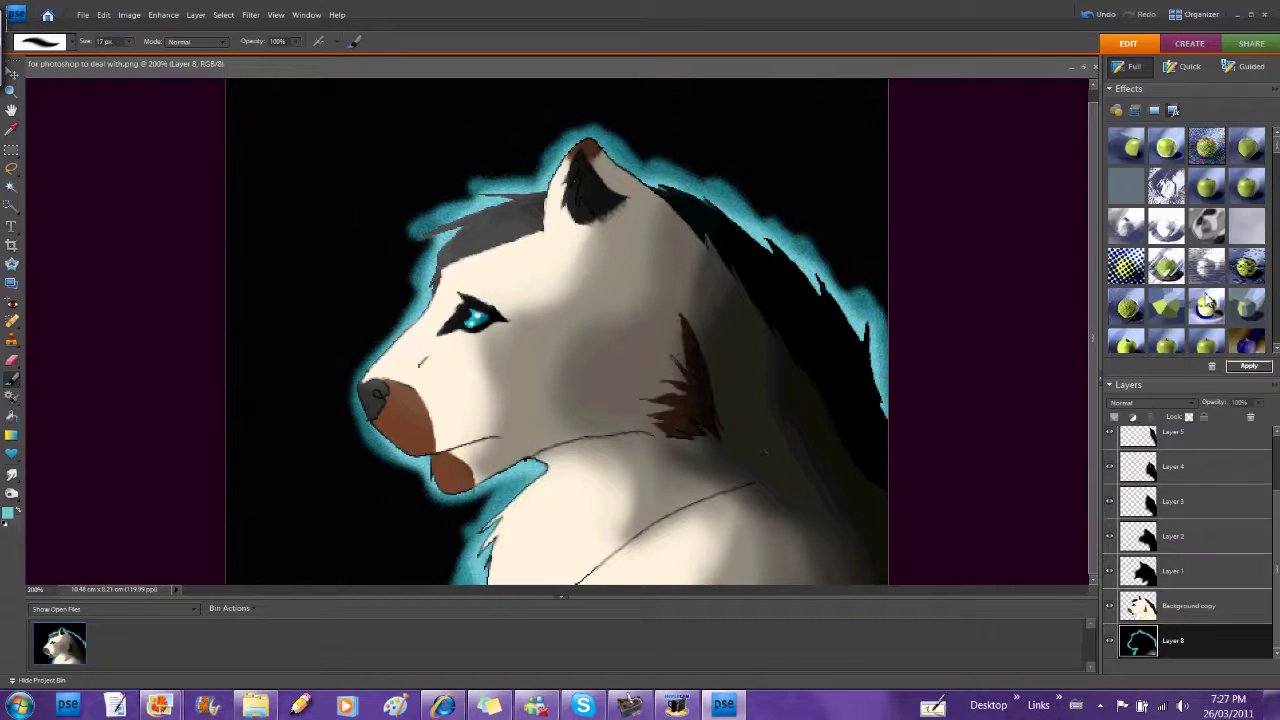
drag(1277, 147, 1277, 156)
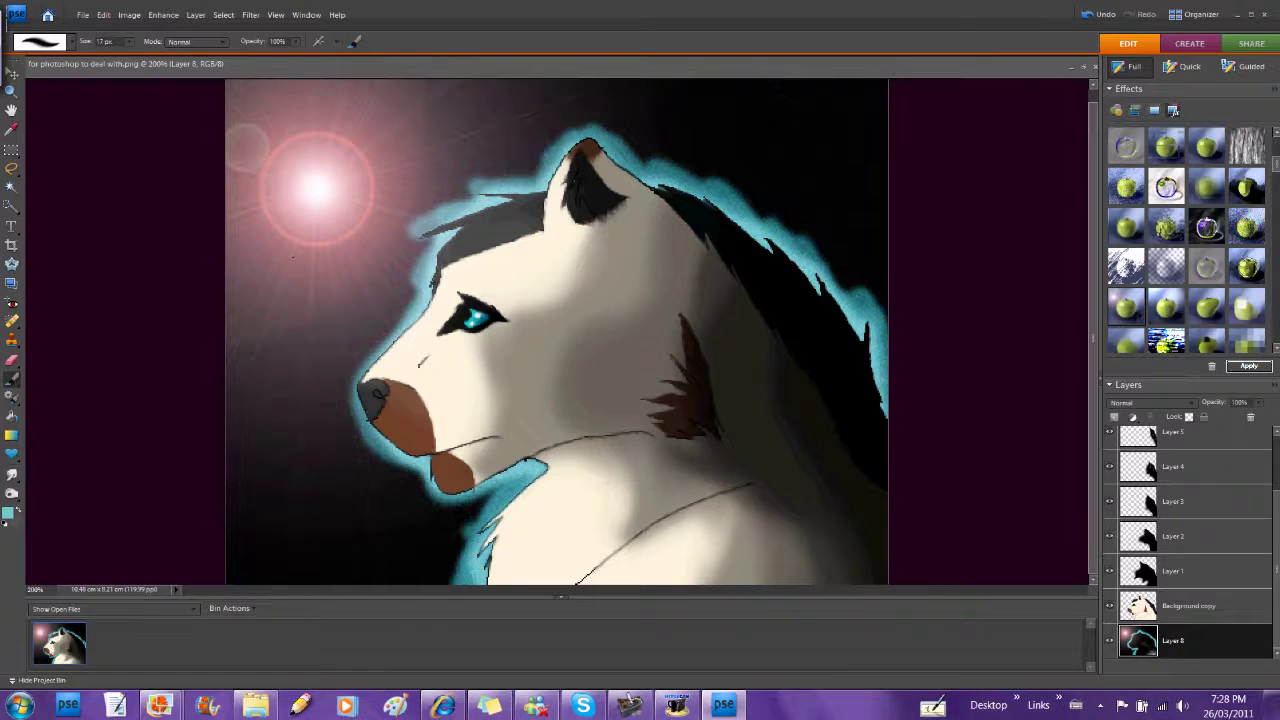
Step: Add a new layer above all the others and set the foreground colour to white (ffffff)
drag(1276, 514, 1276, 450)
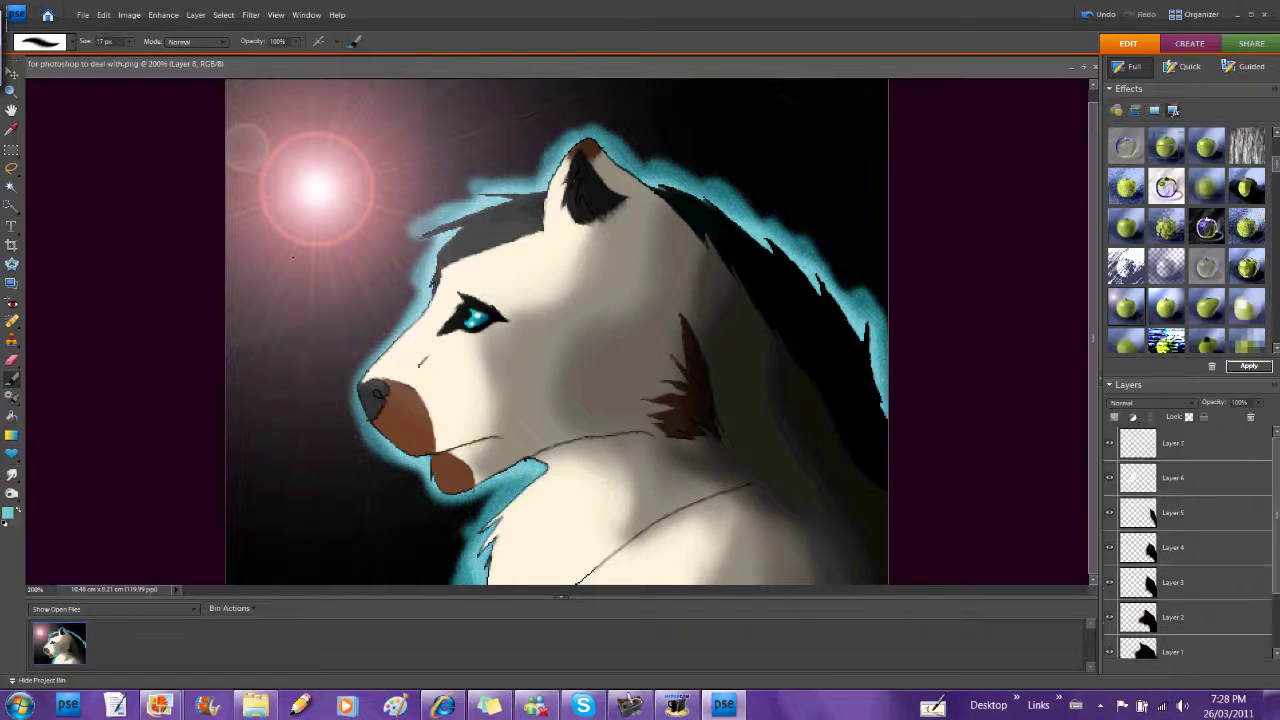
click(1188, 440)
click(1114, 417)
click(8, 513)
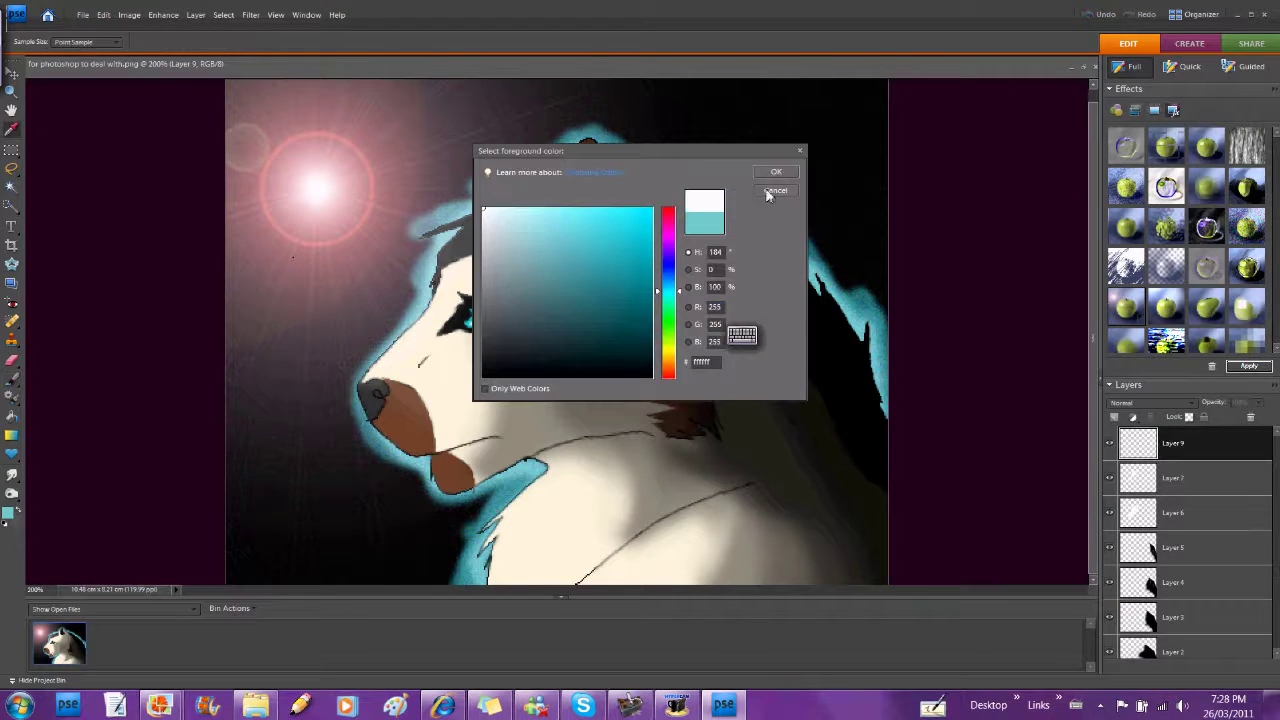
key(Escape)
Step: Handwrite the artist's signature and the year in white with a 3 px brush on the new layer
click(70, 42)
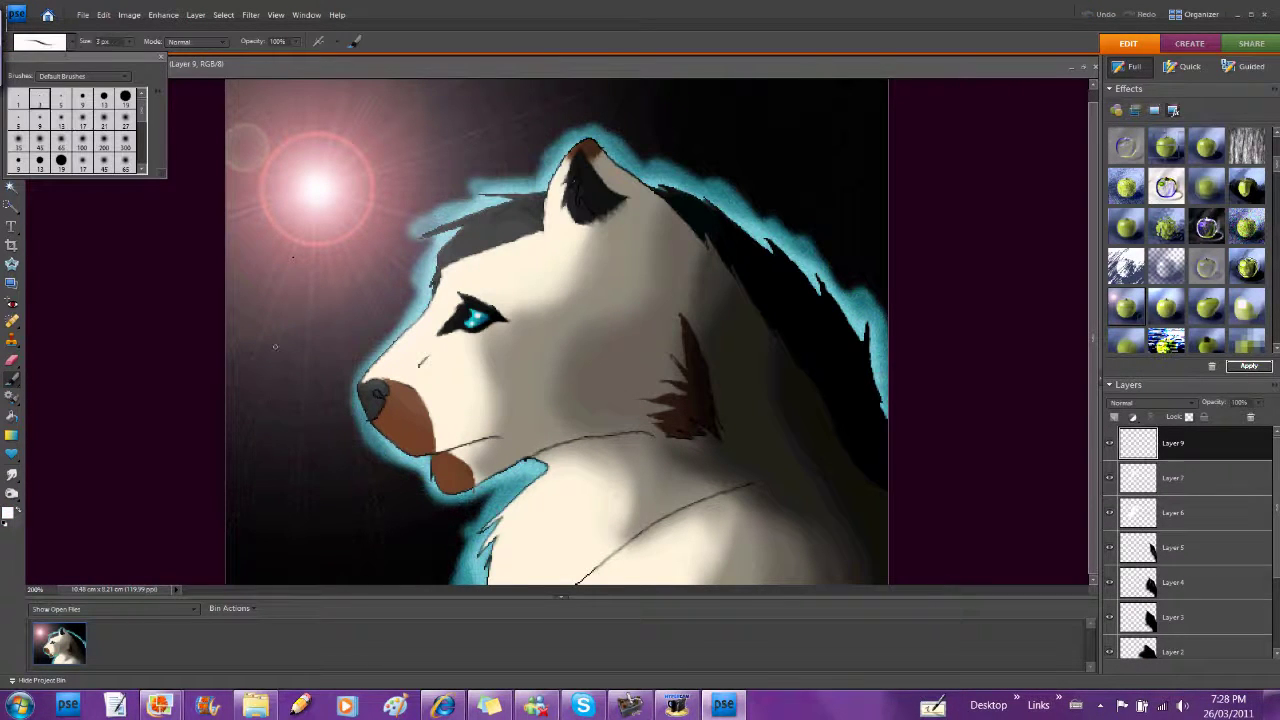
click(321, 323)
drag(316, 304, 345, 322)
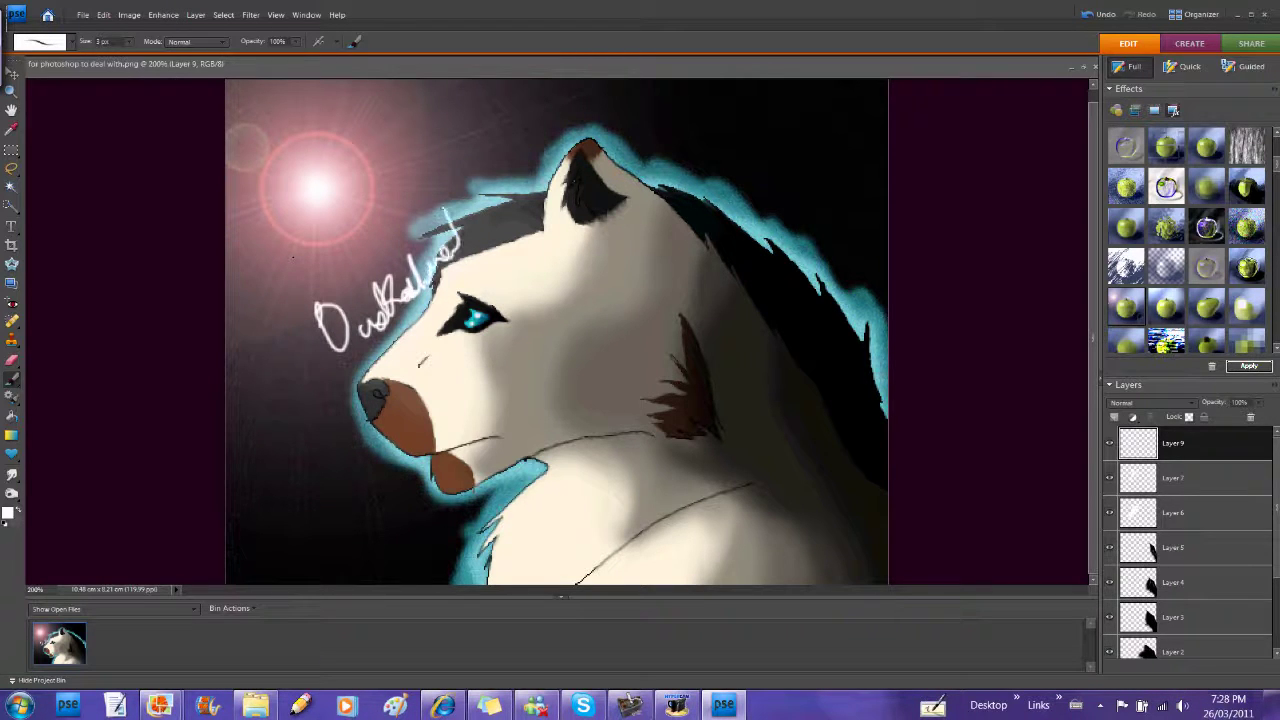
Step: Lasso the signature, move it onto the animal's shoulder in the lower-right part of the picture, and deselect it
click(12, 169)
mouse_move(472, 160)
mouse_down()
mouse_move(270, 332)
mouse_move(545, 205)
mouse_move(478, 160)
mouse_up()
key(v)
drag(438, 289, 803, 503)
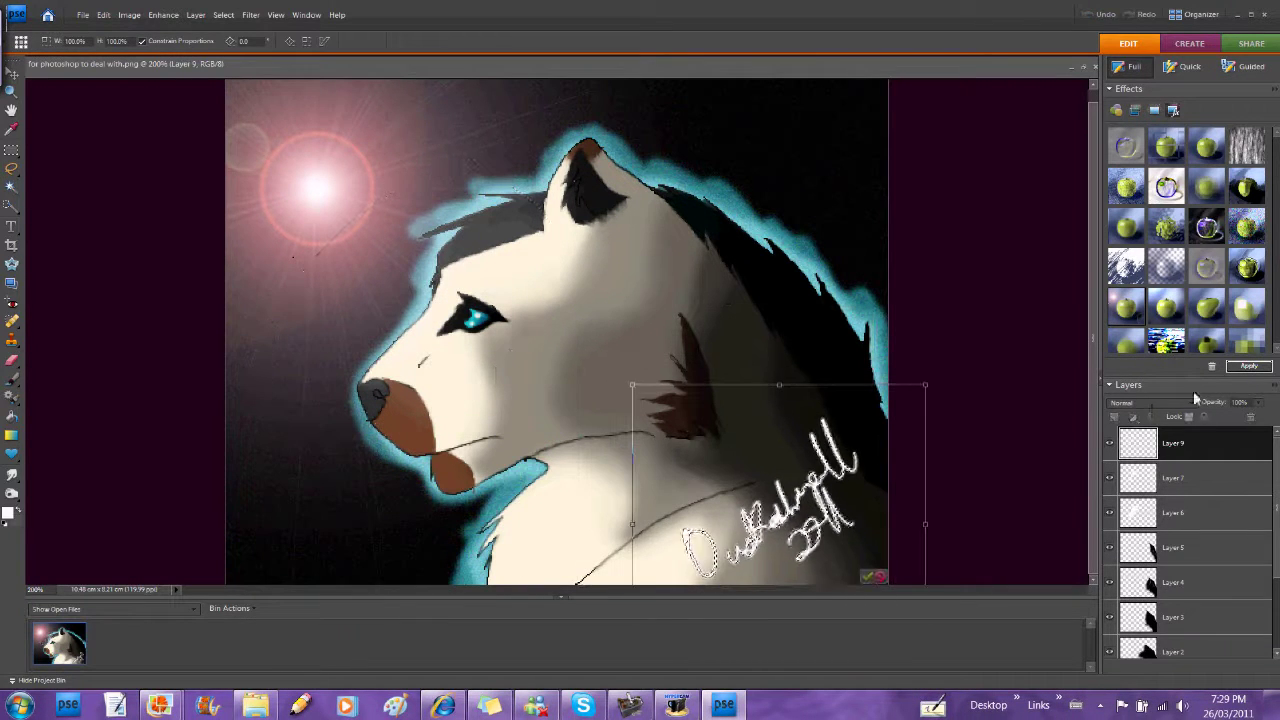
click(869, 573)
key(ctrl+d)
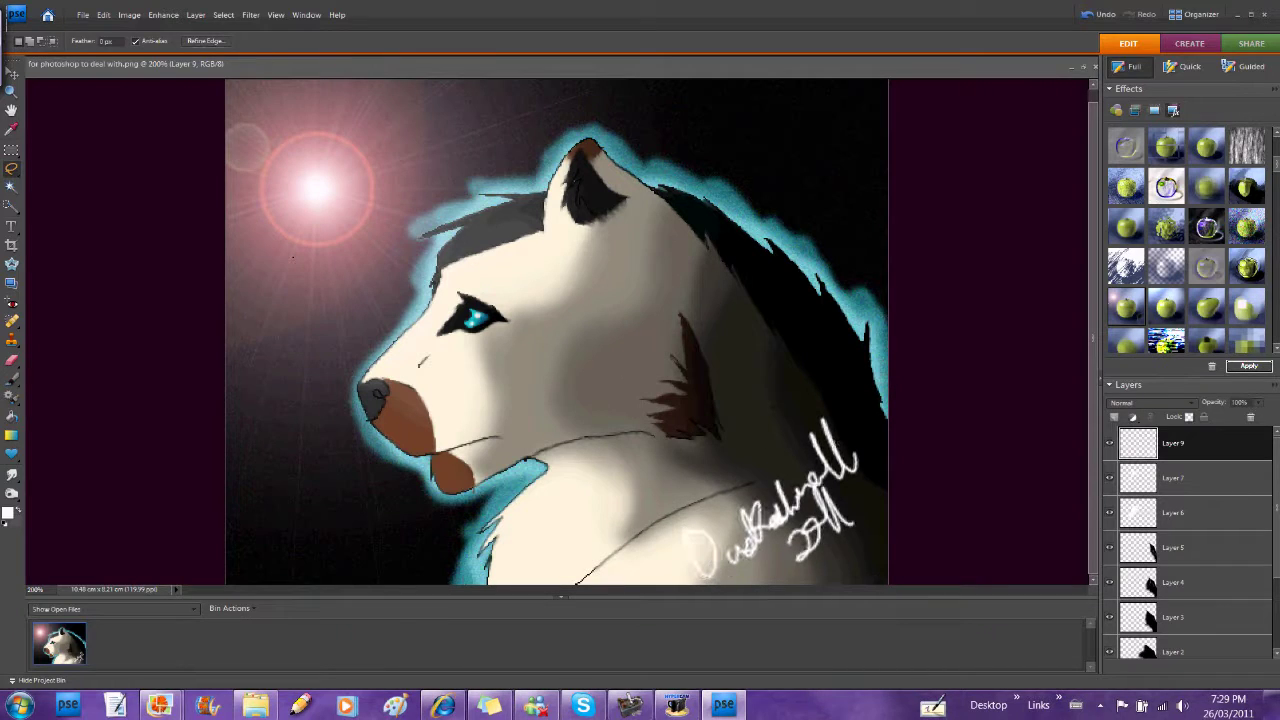
Step: Lower the opacity of the signature layer so the signature looks faint against the shoulder
drag(1259, 416, 1208, 427)
click(1257, 8)
click(644, 266)
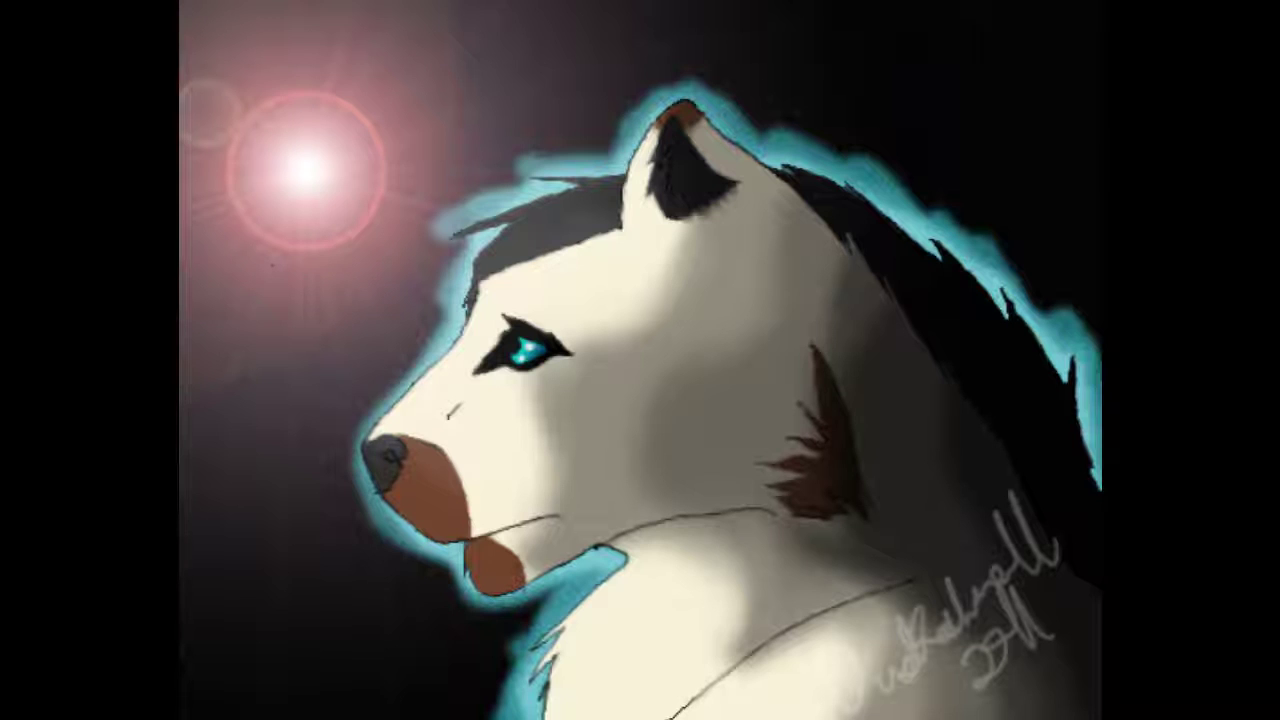